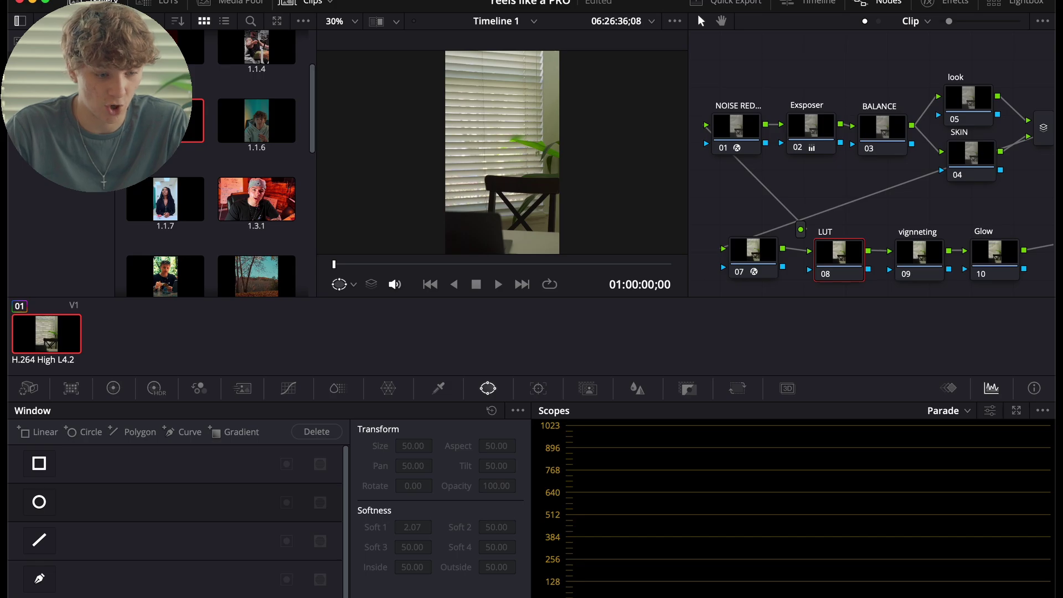
- Grab a still of the current frame shown in the viewer
{"action": "right_click", "coordinate": [498, 147]}
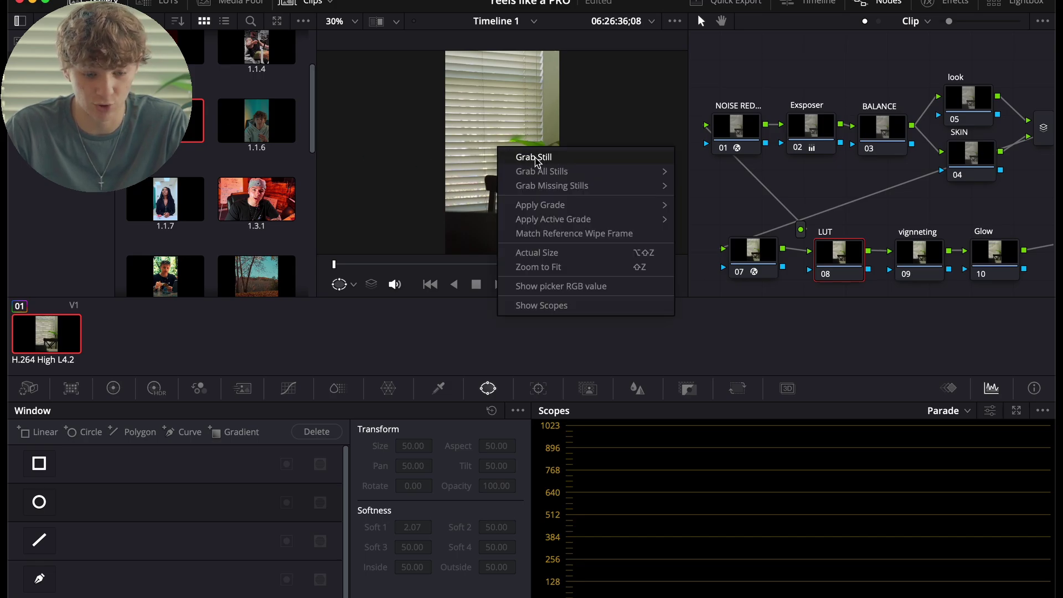
{"action": "left_click", "coordinate": [534, 159]}
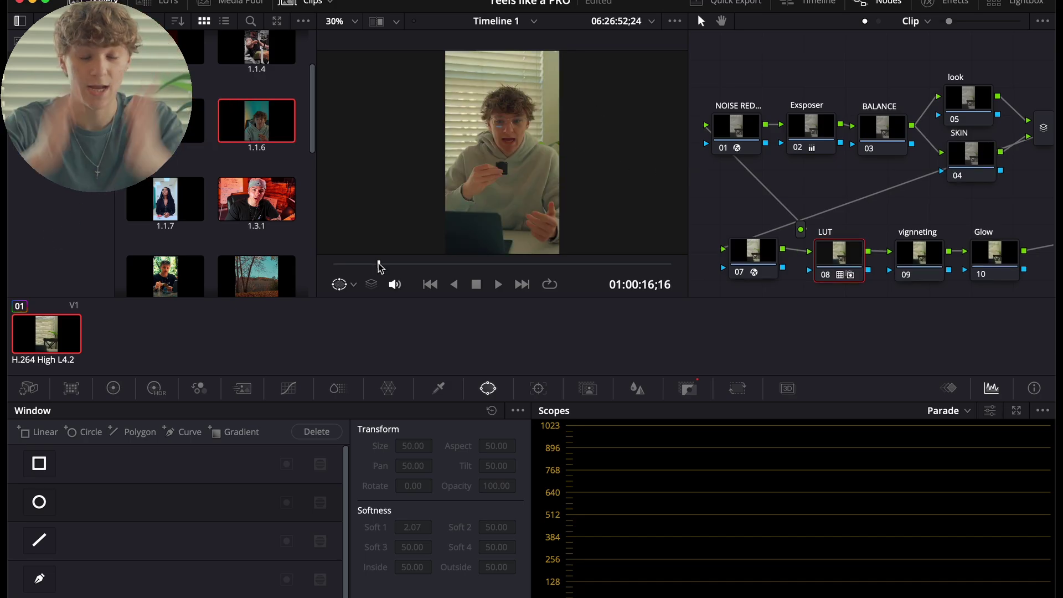
- Check which LUT is applied to the LUT node in the node graph
{"action": "right_click", "coordinate": [840, 256]}
{"action": "left_click", "coordinate": [826, 259]}
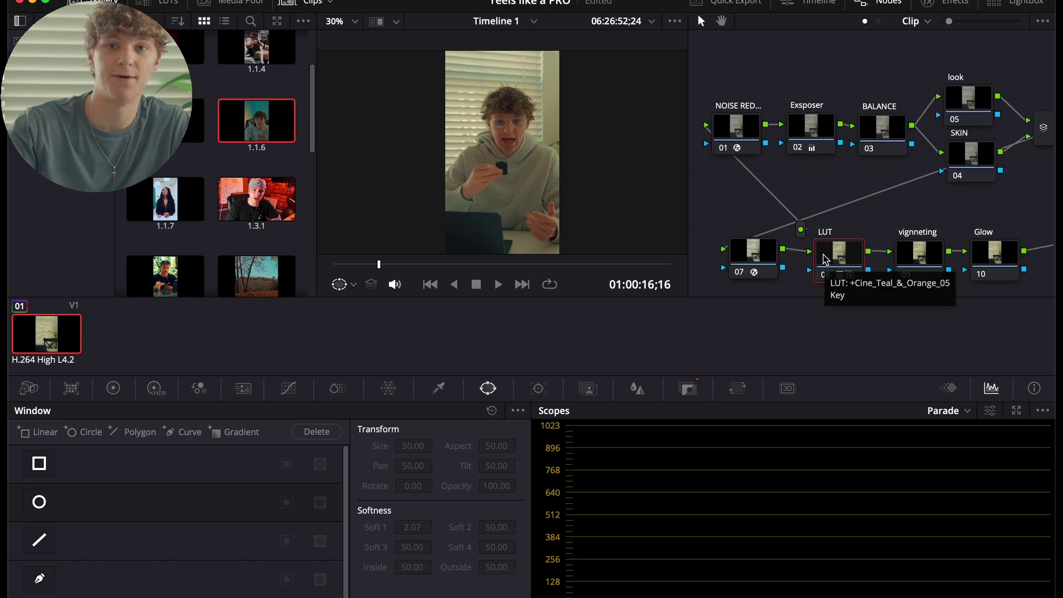
{"action": "right_click", "coordinate": [826, 259]}
{"action": "left_click", "coordinate": [850, 264]}
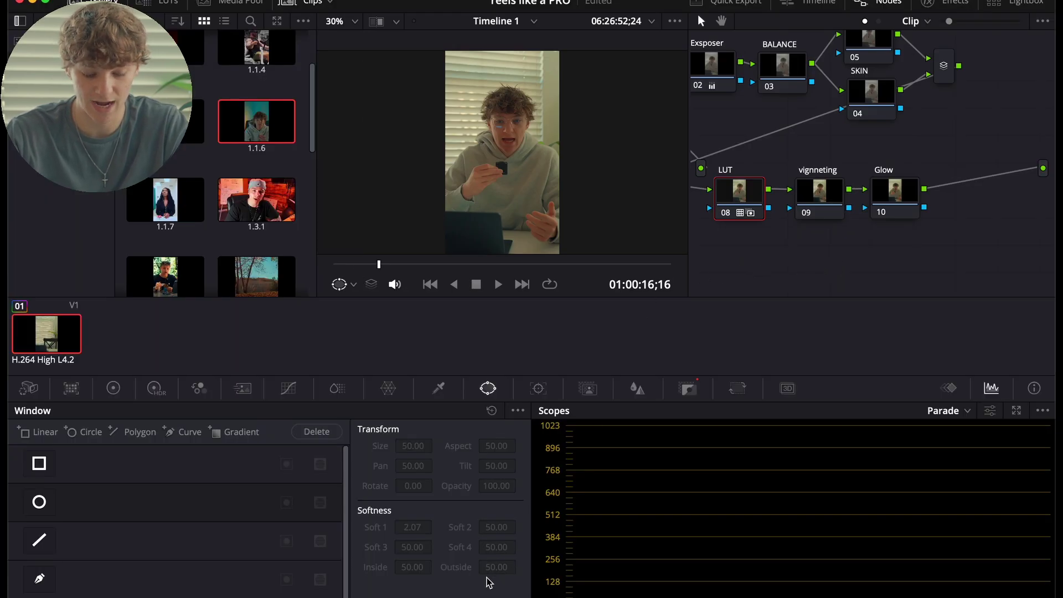
- On the Edit page, split the C2819.MP4 clip at 01:00:08;45 and ripple-delete the part before the cut
{"action": "key", "text": "shift+4"}
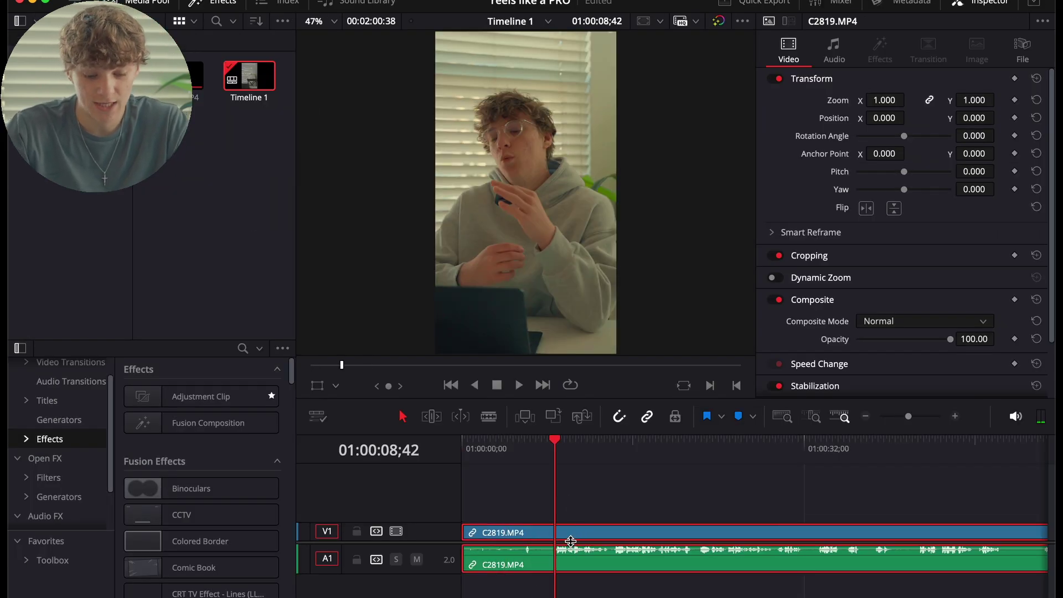
{"action": "key", "text": "Right"}
{"action": "key", "text": "Right"}
{"action": "key", "text": "Right"}
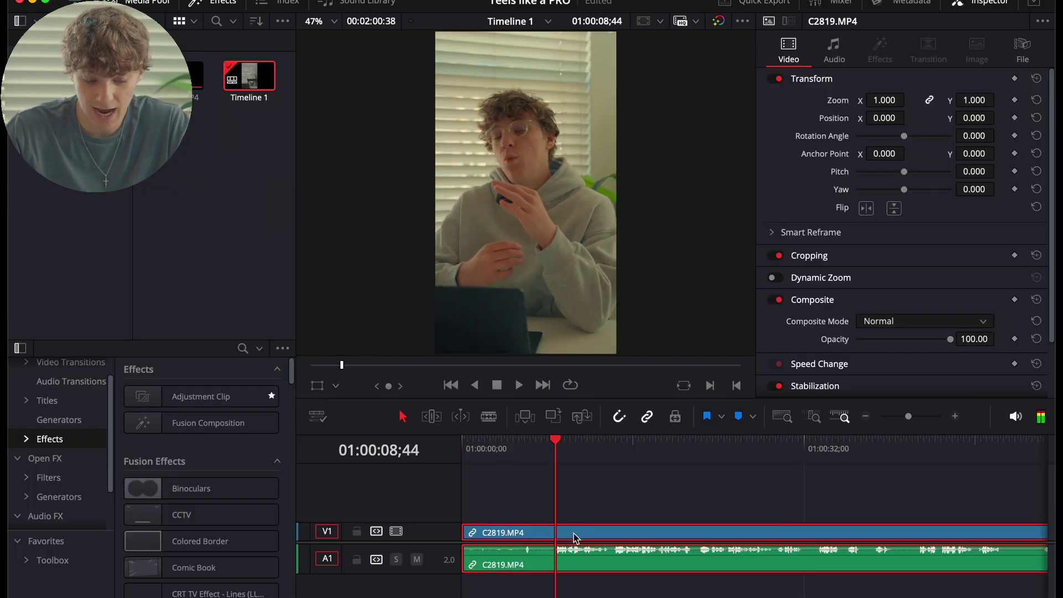
{"action": "key", "text": "super+b"}
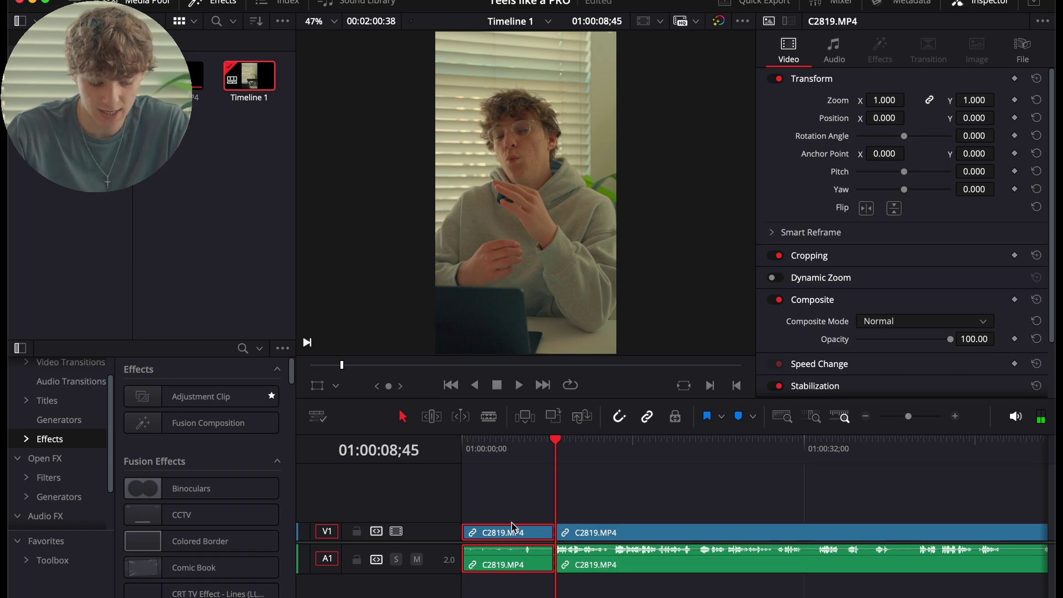
{"action": "key", "text": "BackSpace"}
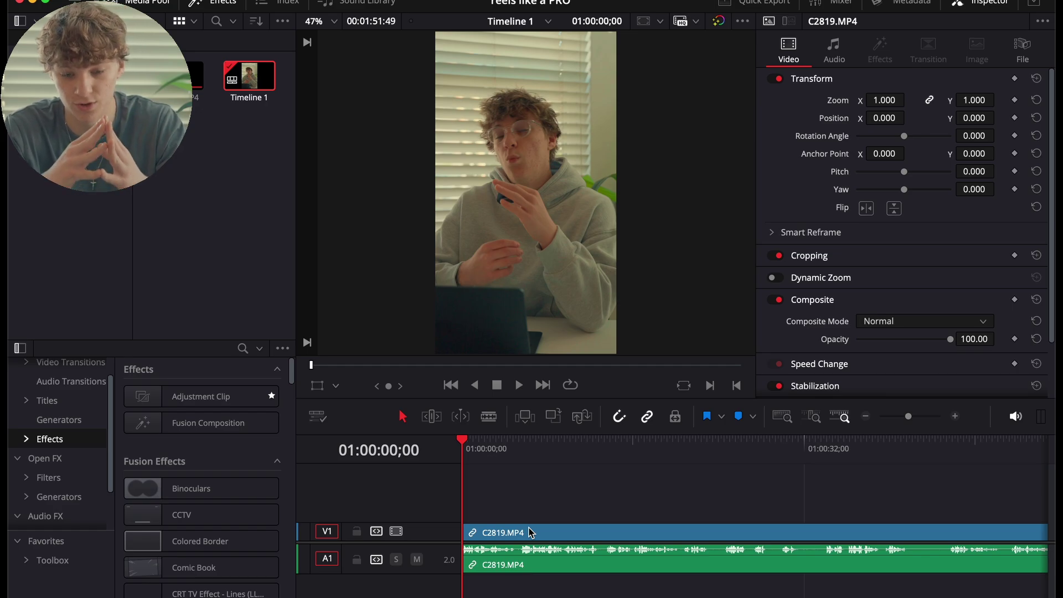
- Split the clip at about 01:00:04;42 and ripple-trim the start of its second part to 01:00:05;34, closing the gap
{"action": "left_click", "coordinate": [530, 533]}
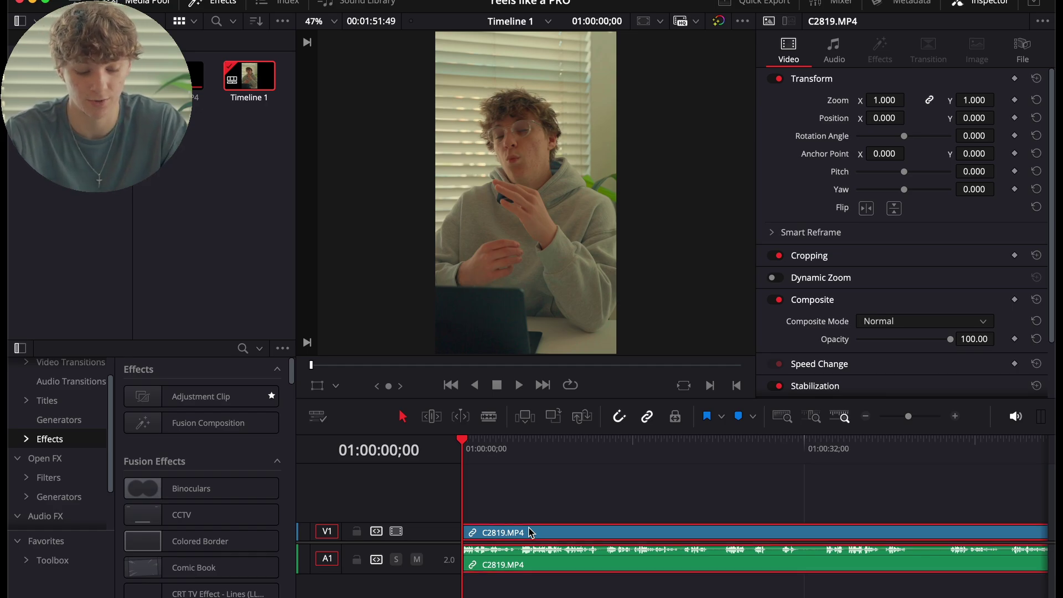
{"action": "key", "text": "space"}
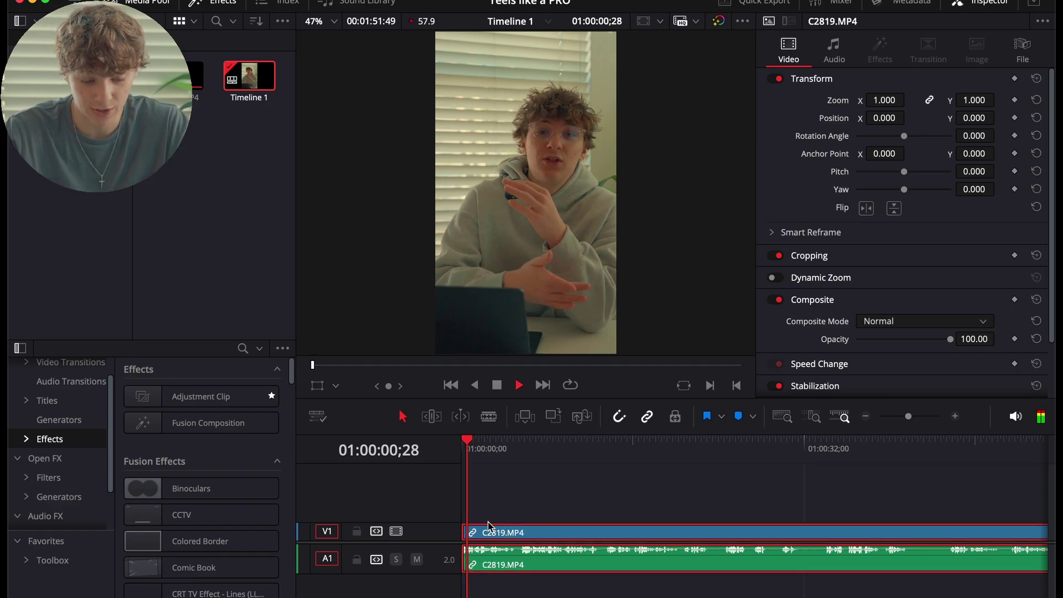
{"action": "key", "text": "XF86AudioLowerVolume"}
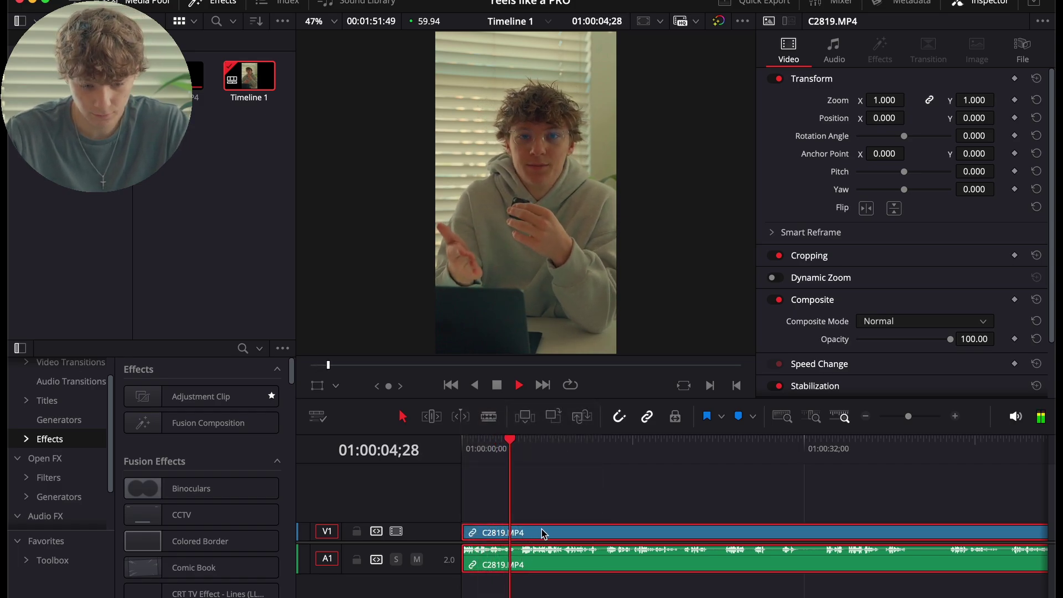
{"action": "key", "text": "super+b"}
{"action": "key", "text": "space"}
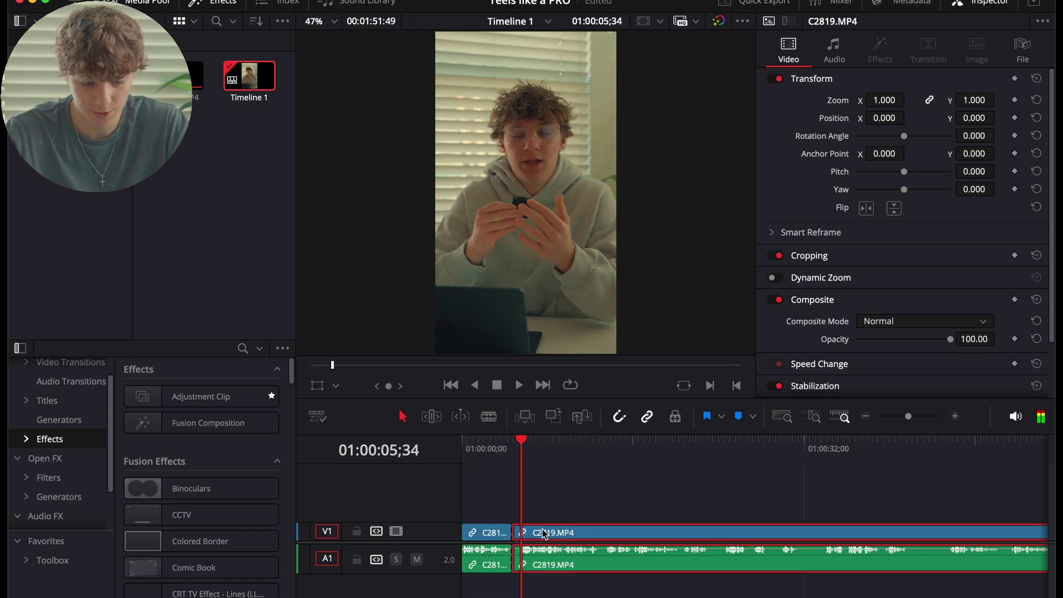
{"action": "key", "text": "super+shift+bracketleft"}
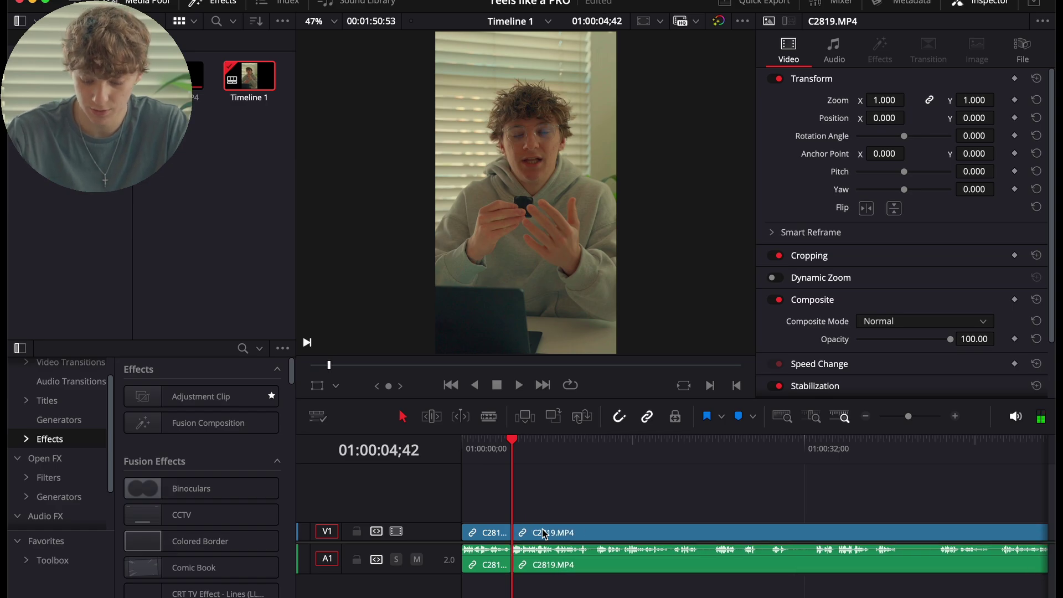
{"action": "key", "text": "super+shift+a"}
{"action": "key", "text": "space"}
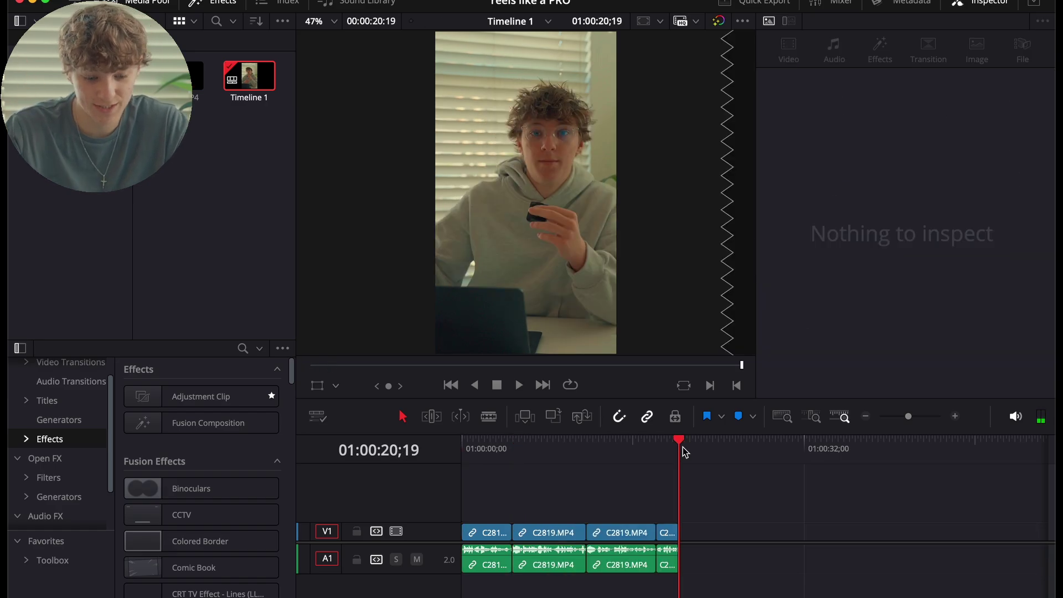
- Return to the start of the timeline and open the EFFECTS power bin in the media pool
{"action": "key", "text": "Home"}
{"action": "left_click", "coordinate": [954, 417]}
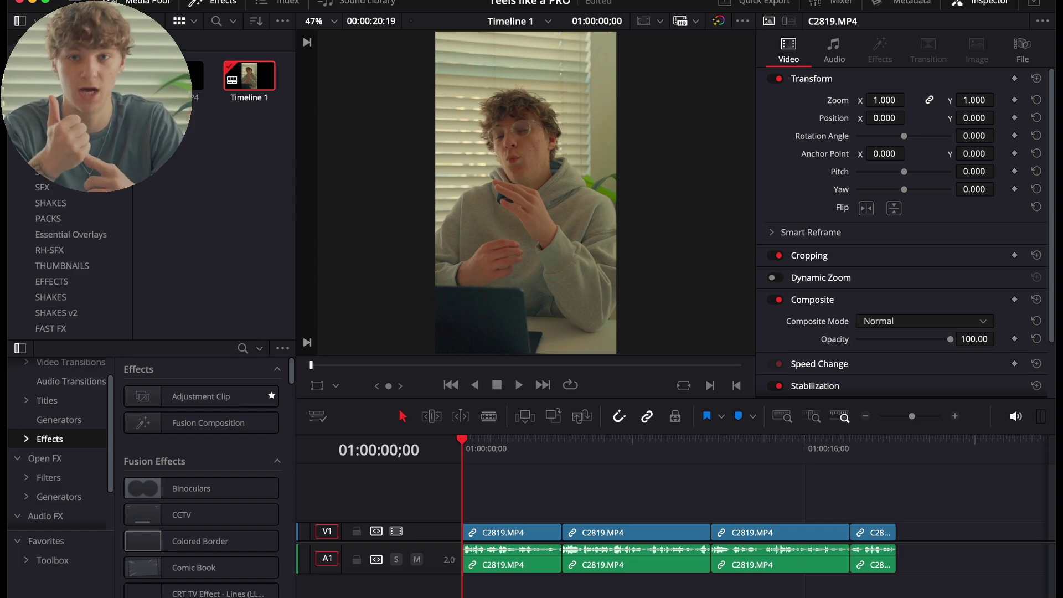
{"action": "left_click", "coordinate": [173, 154]}
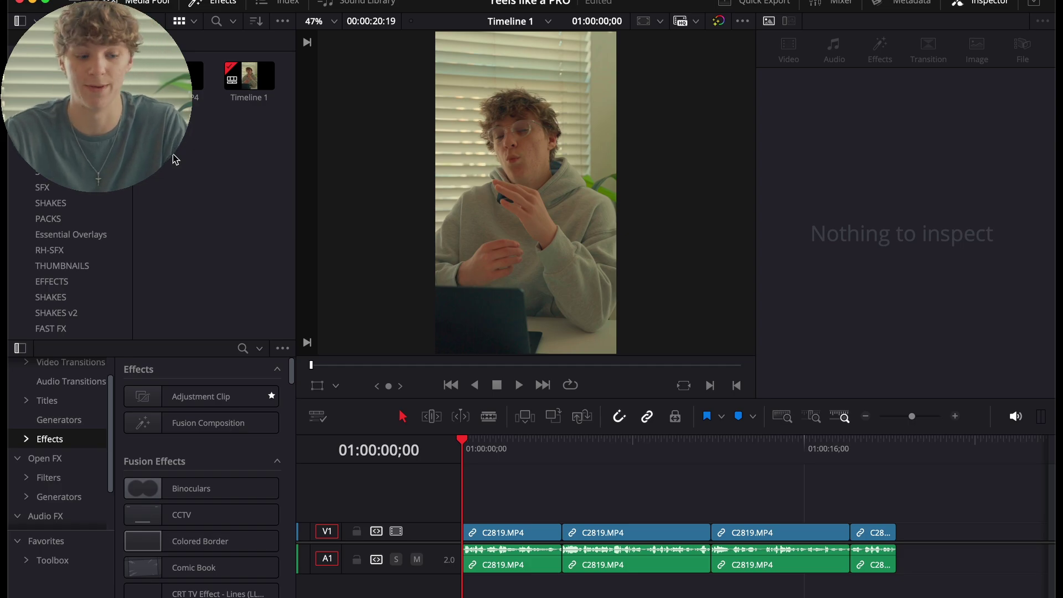
{"action": "left_click", "coordinate": [283, 22]}
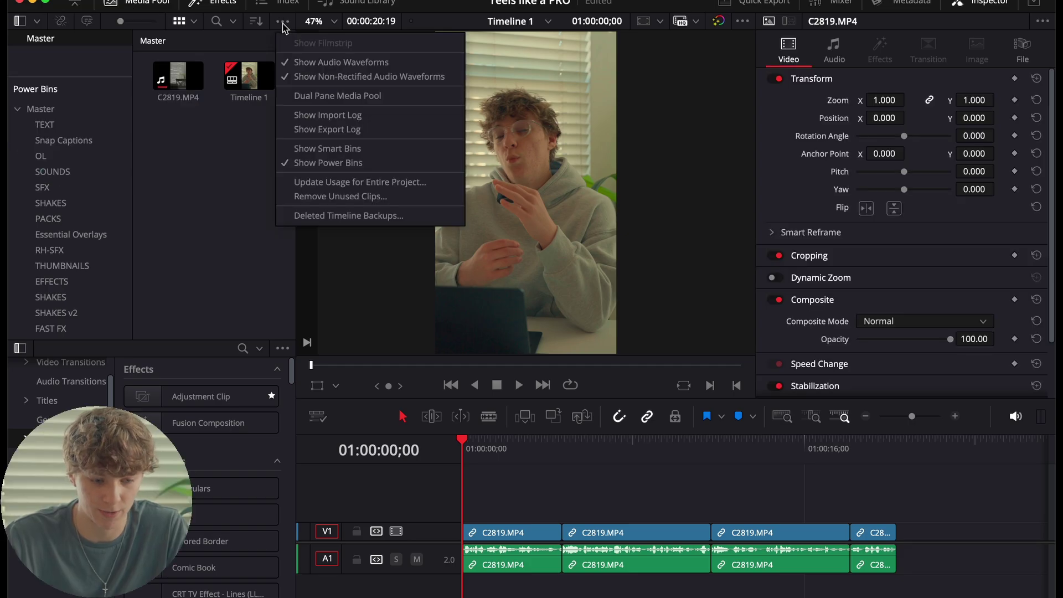
{"action": "left_click", "coordinate": [267, 170]}
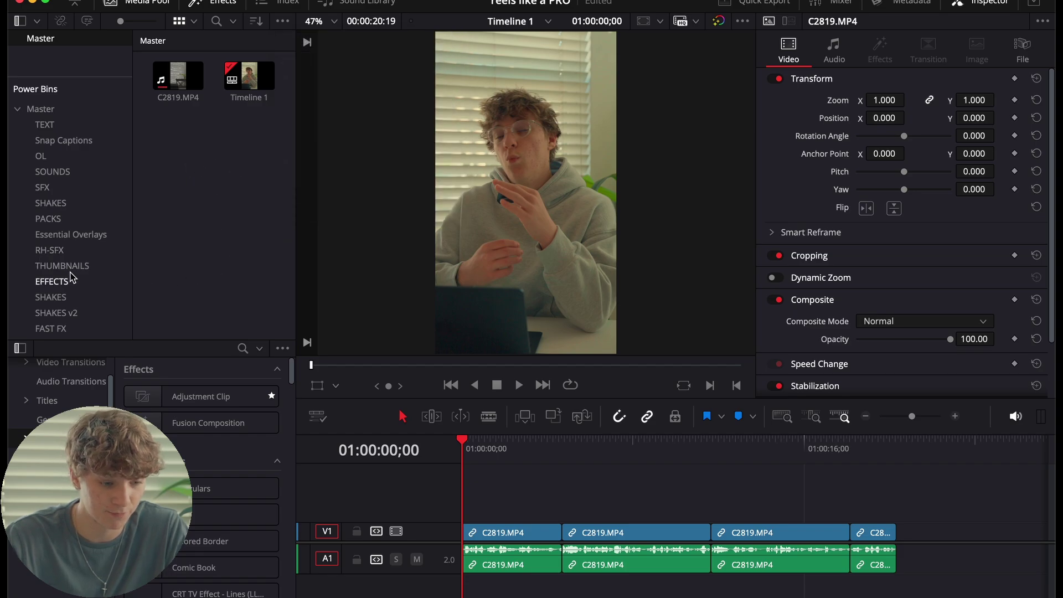
{"action": "left_click", "coordinate": [15, 127]}
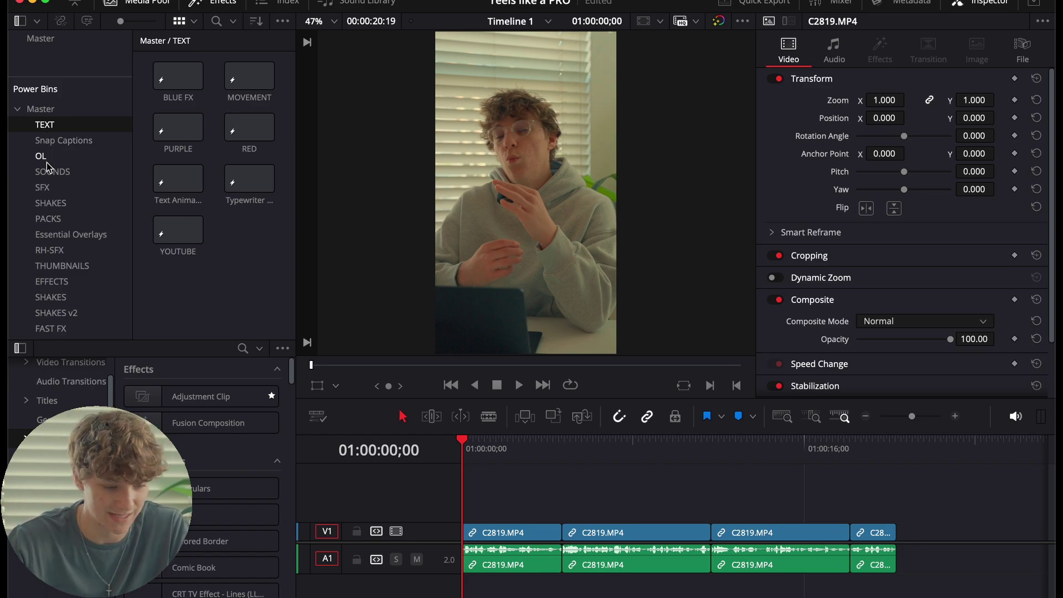
{"action": "left_click", "coordinate": [51, 282]}
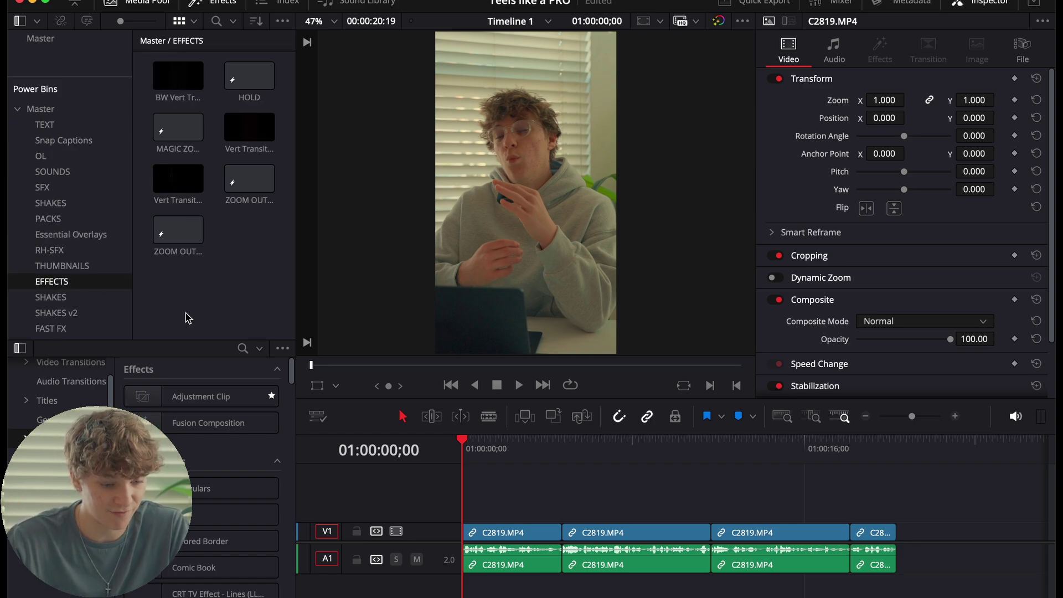
- Place the HOLD effect above the first clip on a new track V2 at the timeline start and preview it
{"action": "left_click_drag", "start_coordinate": [241, 78], "coordinate": [490, 510]}
{"action": "left_click", "coordinate": [956, 416]}
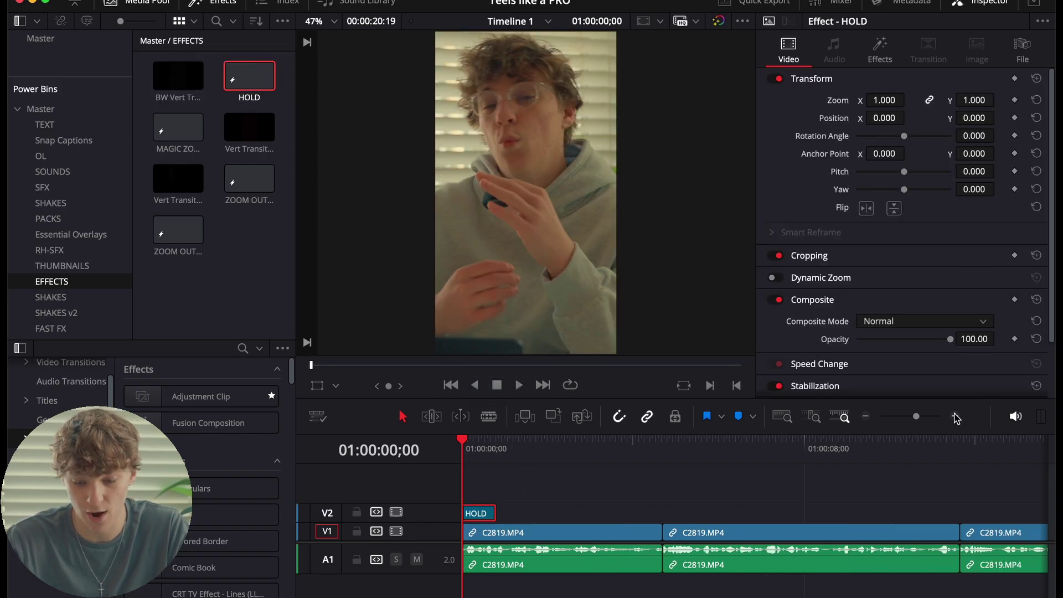
{"action": "left_click", "coordinate": [956, 417]}
{"action": "key", "text": "space"}
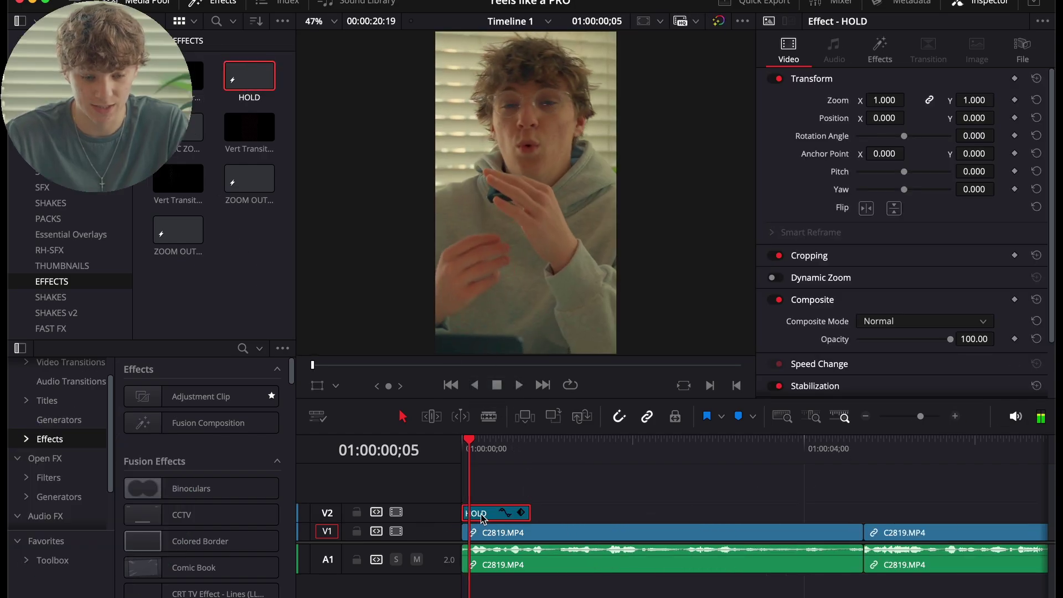
{"action": "key", "text": "space"}
{"action": "left_click_drag", "start_coordinate": [526, 445], "coordinate": [368, 461]}
- Add an Adjustment Clip on V3 above the HOLD effect and cut it to the same length, deleting the remainder
{"action": "left_click_drag", "start_coordinate": [177, 408], "coordinate": [471, 494]}
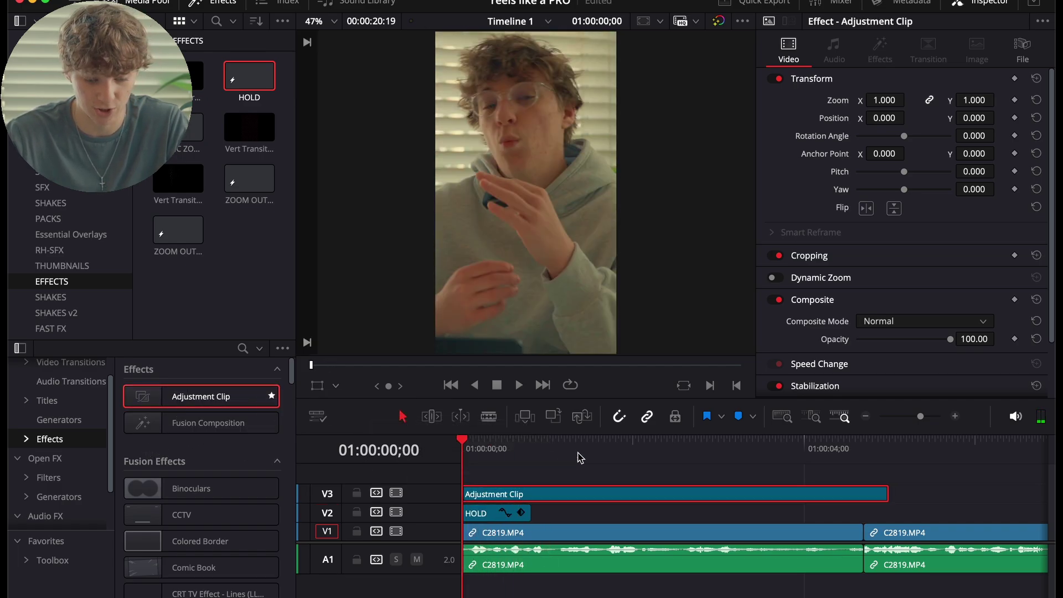
{"action": "left_click", "coordinate": [532, 449]}
{"action": "key", "text": "super+b"}
{"action": "left_click", "coordinate": [562, 494]}
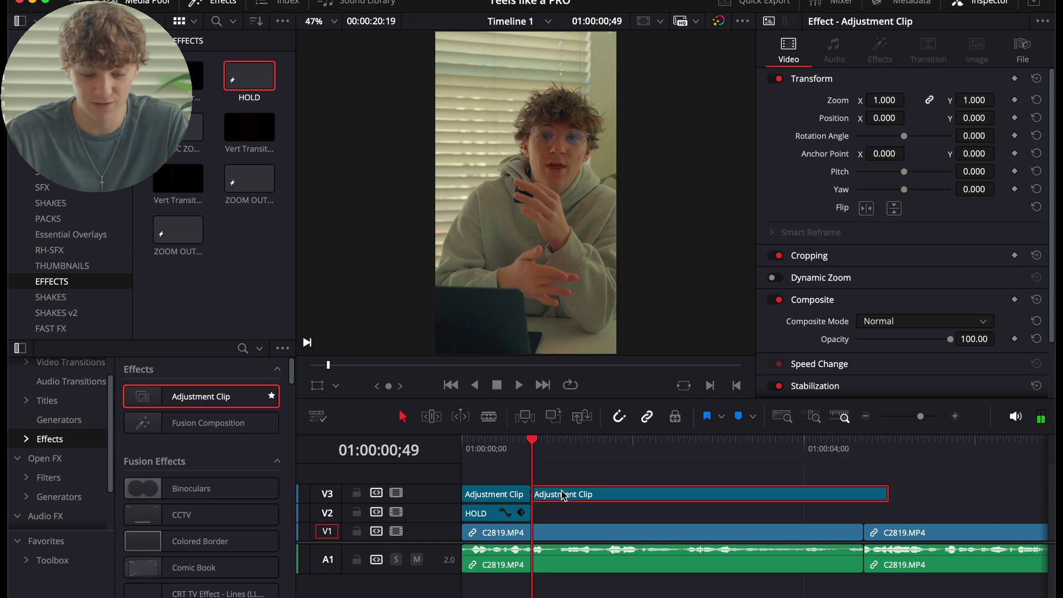
{"action": "key", "text": "BackSpace"}
- Disable the HOLD effect and select the adjustment clip, with the playhead at the timeline start
{"action": "left_click", "coordinate": [489, 449]}
{"action": "left_click", "coordinate": [491, 494]}
{"action": "key", "text": "Home"}
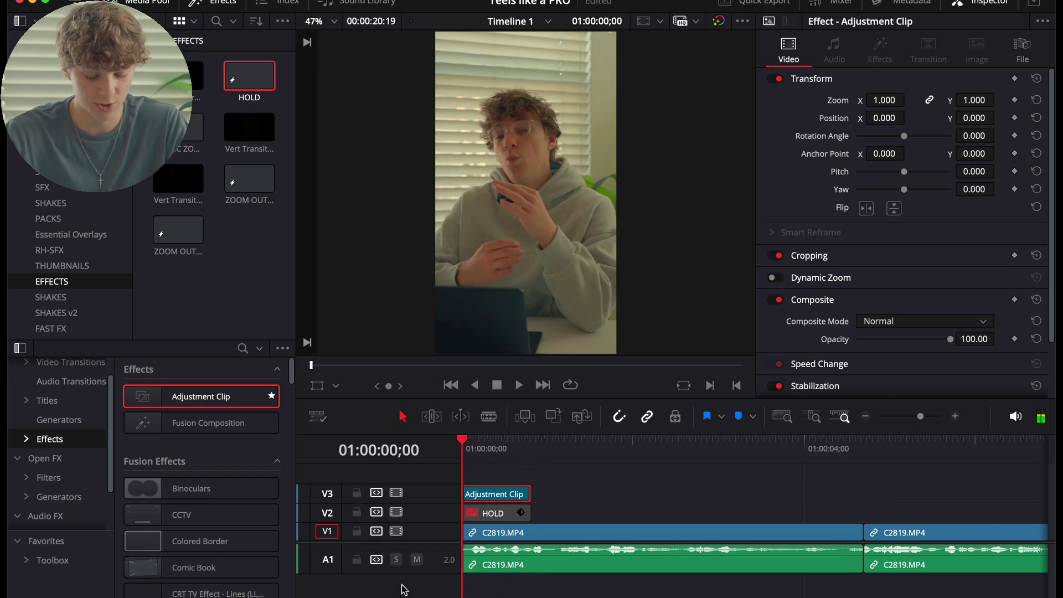
- Open the adjustment clip in Fusion and add a Transform node between MediaIn1 and MediaOut1
{"action": "key", "text": "shift+5"}
{"action": "key", "text": "shift+space"}
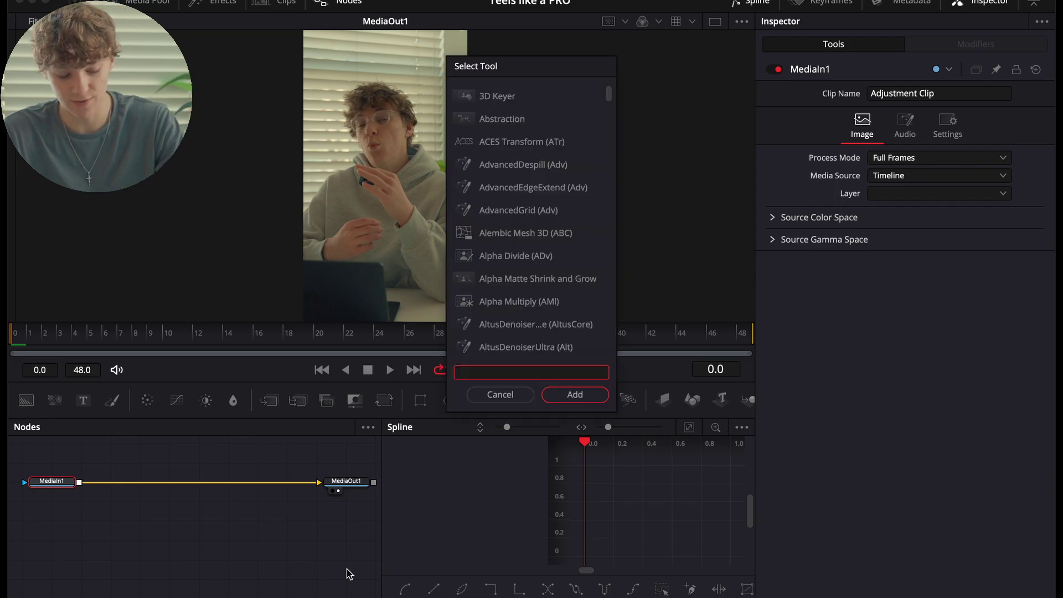
{"action": "type", "text": "tran"}
{"action": "key", "text": "Return"}
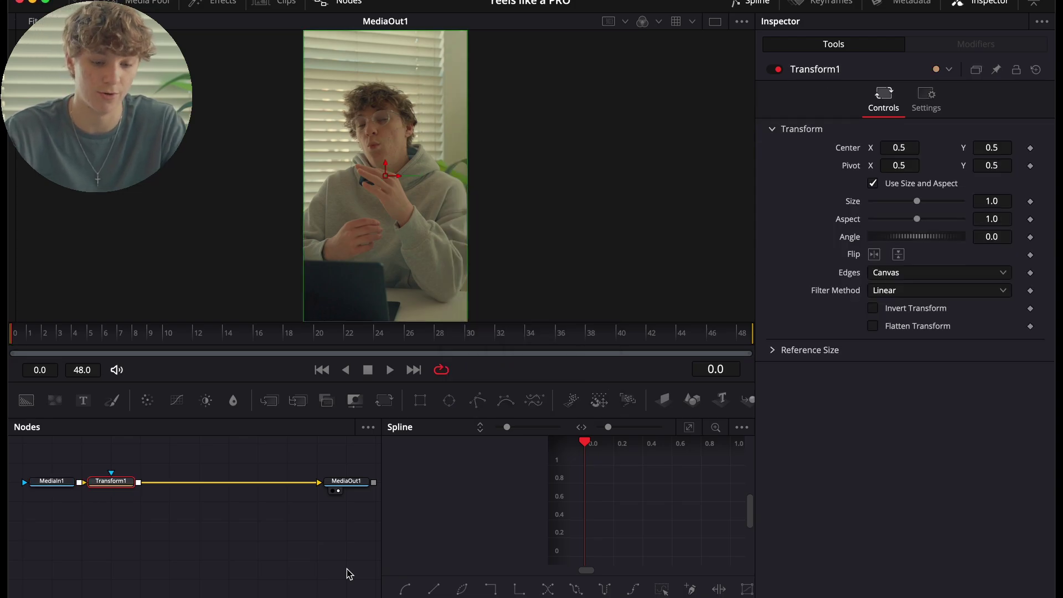
- Keyframe the Transform's Size from 1.95 at frame 0 to 1 at frame 48 and play back the zoom-out
{"action": "mouse_move", "coordinate": [917, 201]}
{"action": "left_mouse_down"}
{"action": "mouse_move", "coordinate": [910, 208]}
{"action": "mouse_move", "coordinate": [928, 209]}
{"action": "left_mouse_up"}
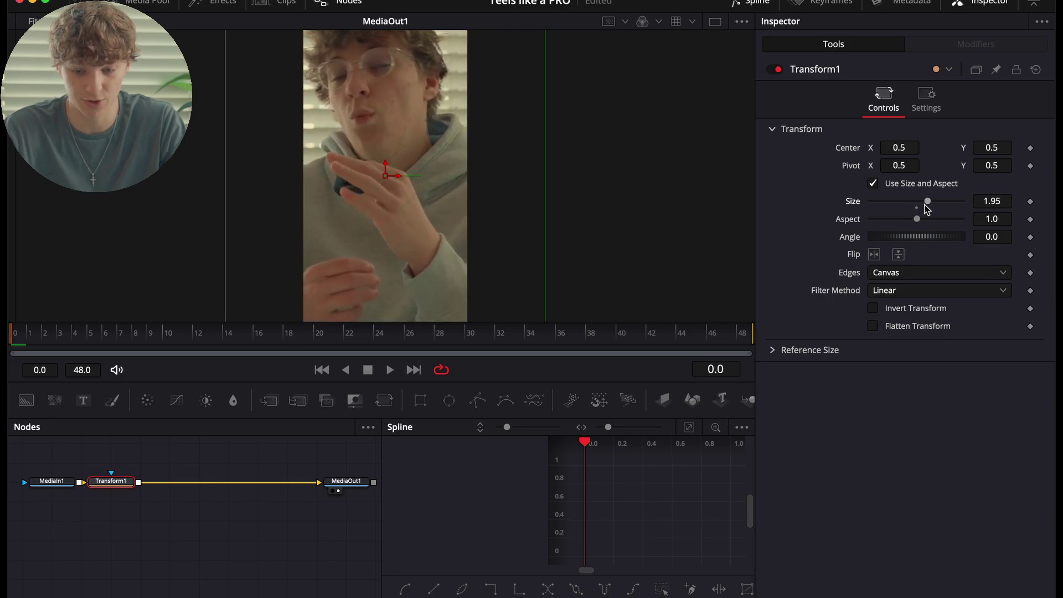
{"action": "left_click", "coordinate": [1030, 202]}
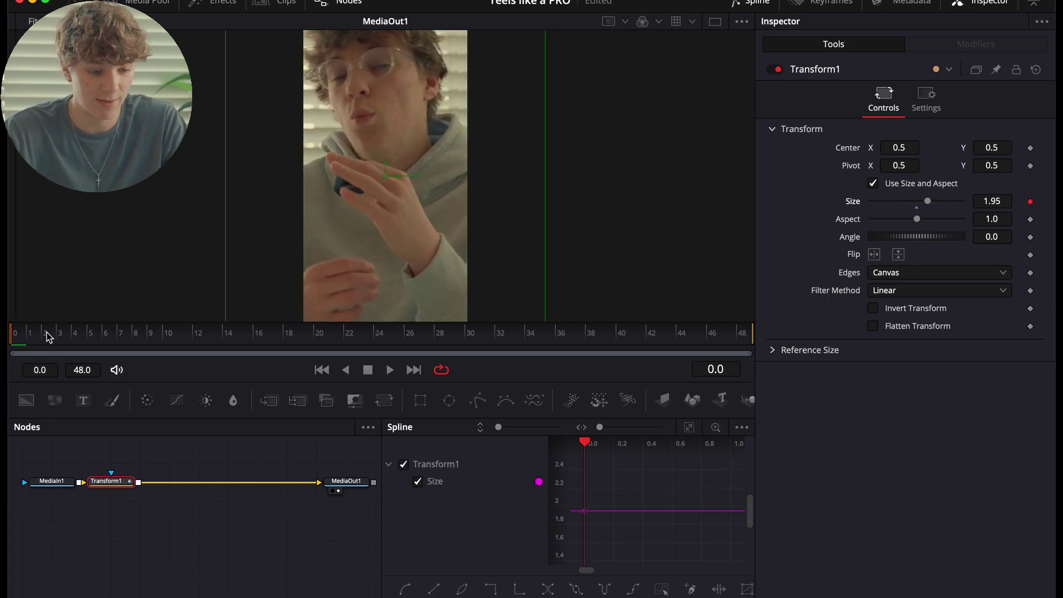
{"action": "left_click_drag", "start_coordinate": [32, 339], "coordinate": [767, 347]}
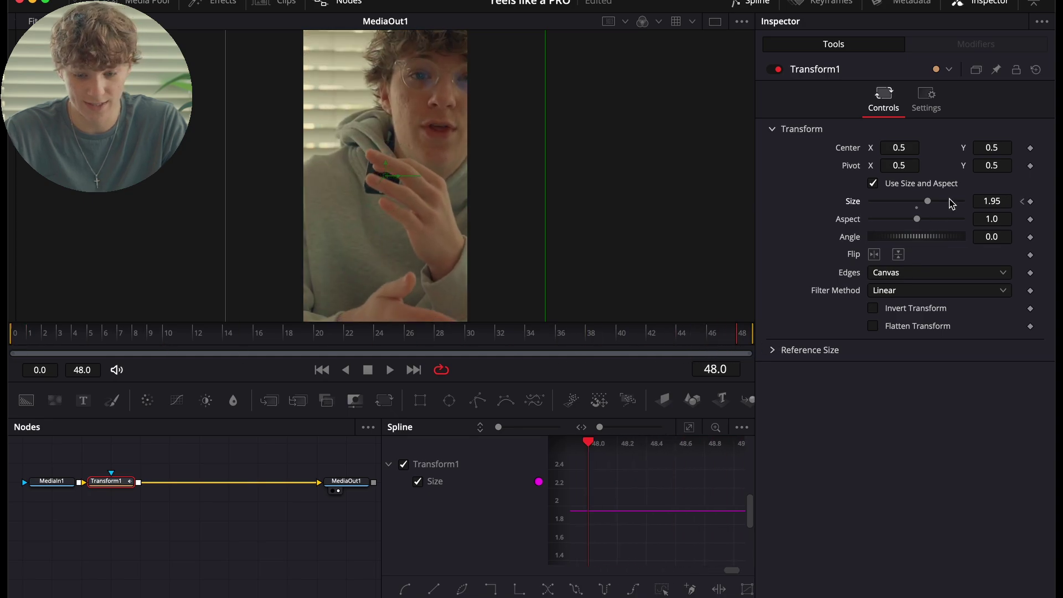
{"action": "left_click", "coordinate": [991, 201]}
{"action": "type", "text": "1"}
{"action": "key", "text": "Tab"}
{"action": "left_click", "coordinate": [321, 370]}
{"action": "key", "text": "space"}
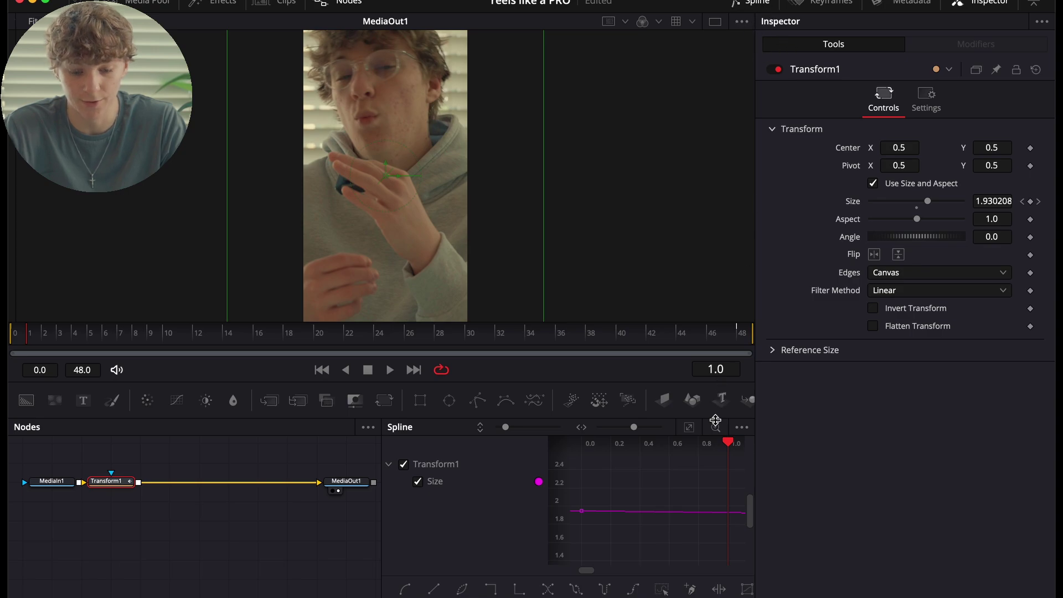
- Fit the Size curve in the Spline editor, apply Out Cubic easing to all its keyframes and preview the animation
{"action": "left_click", "coordinate": [687, 430]}
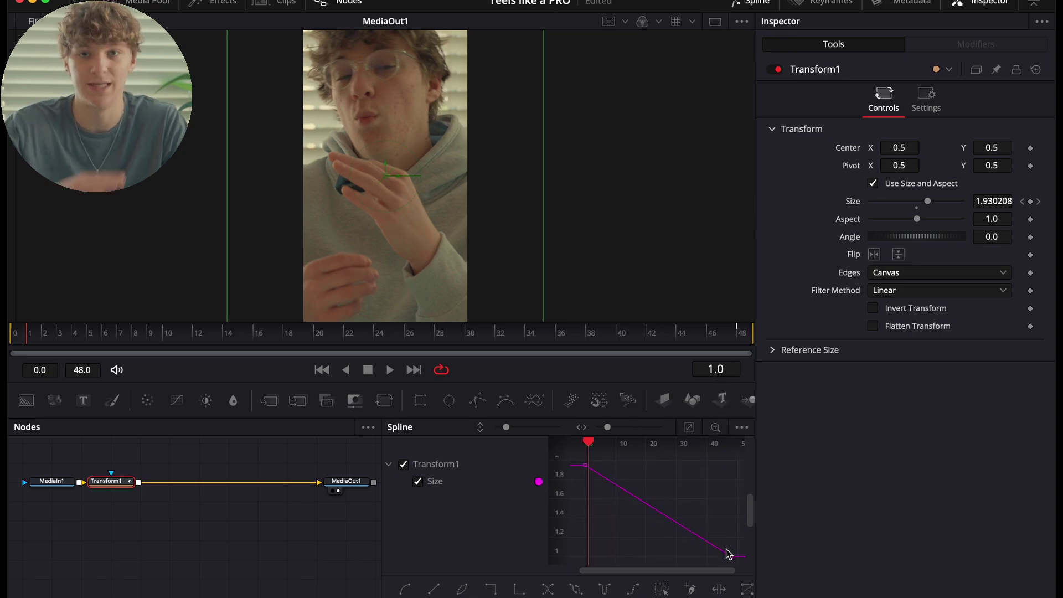
{"action": "key", "text": "ctrl+a"}
{"action": "right_click", "coordinate": [624, 515]}
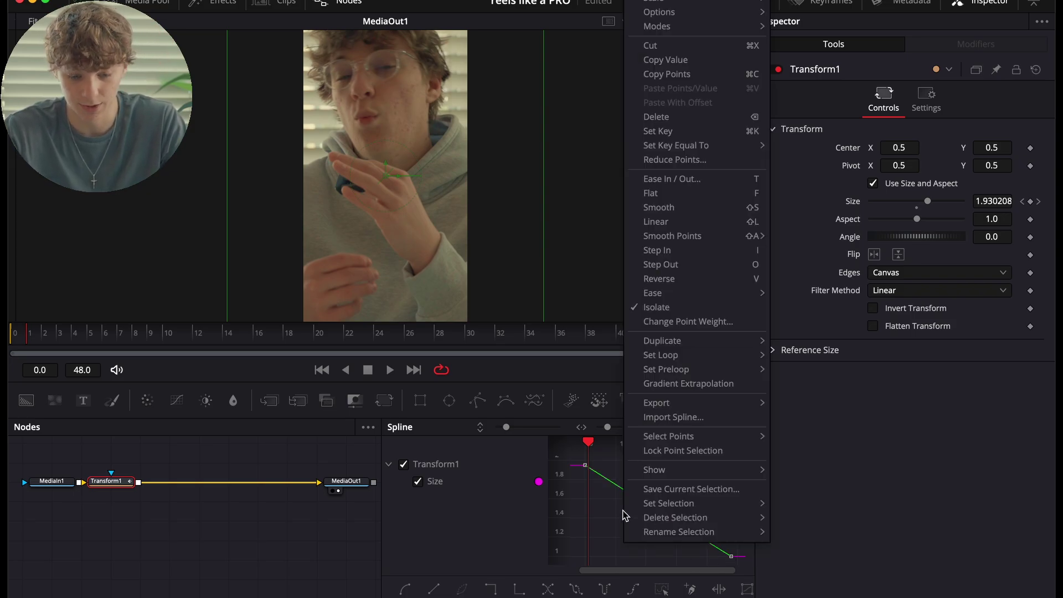
{"action": "mouse_move", "coordinate": [687, 299]}
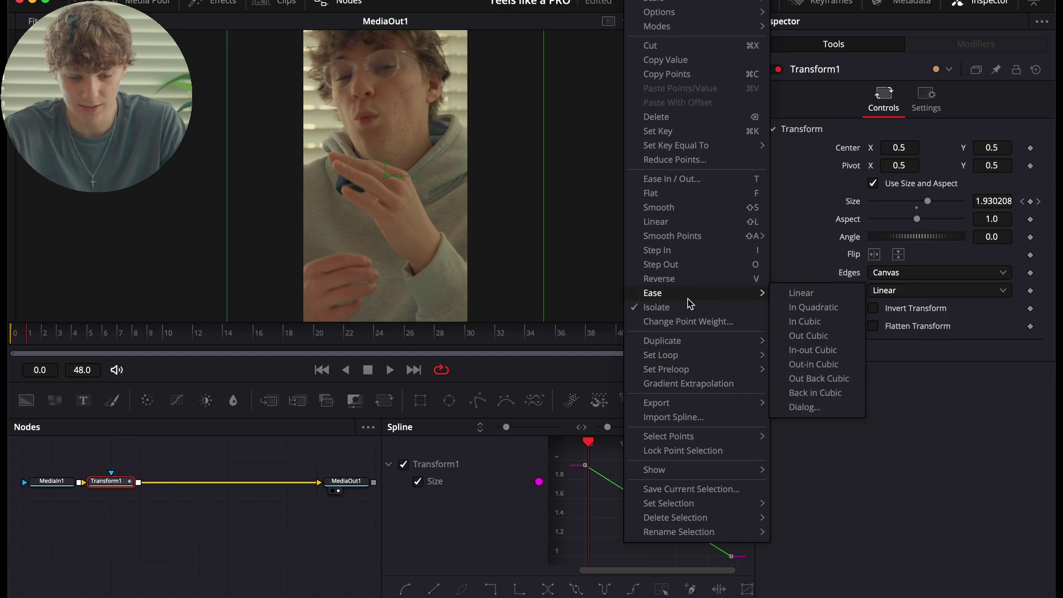
{"action": "left_click", "coordinate": [805, 336]}
{"action": "left_click_drag", "start_coordinate": [388, 341], "coordinate": [10, 331]}
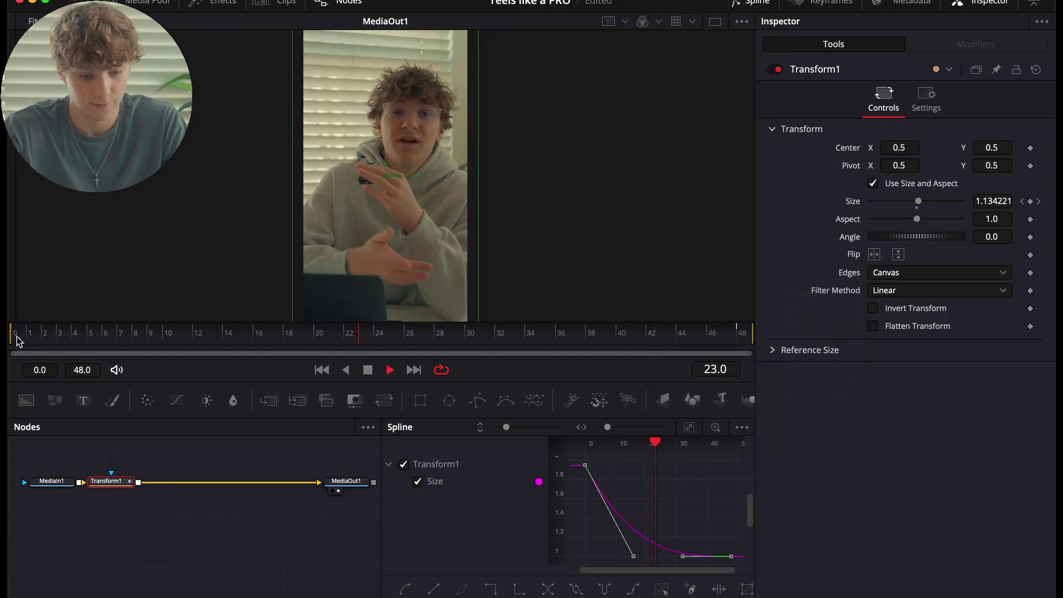
- Enable motion blur on the Transform node and set its quality to 6
{"action": "left_click", "coordinate": [663, 486]}
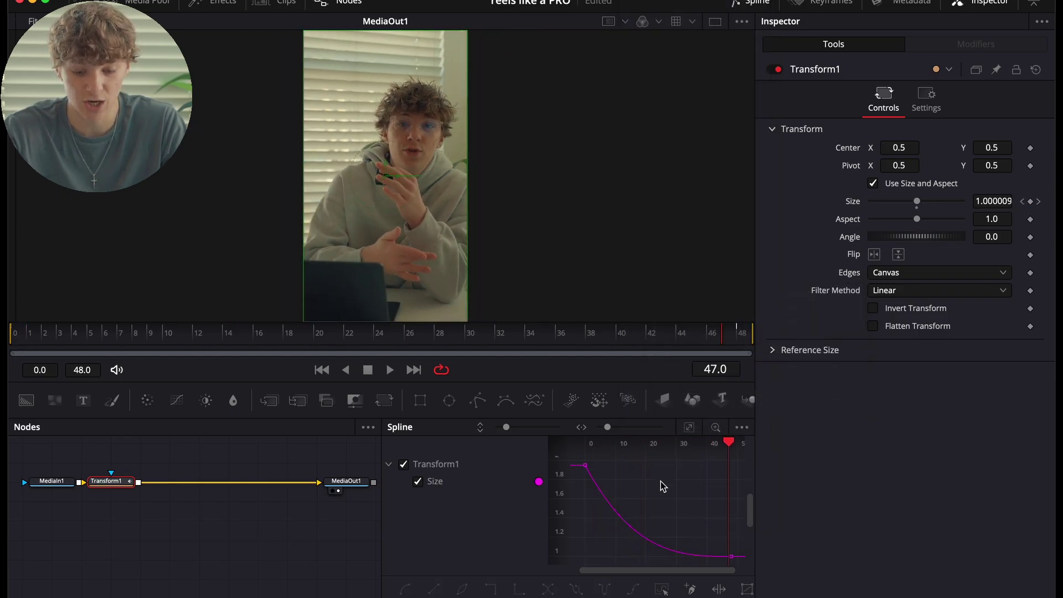
{"action": "left_click", "coordinate": [928, 107]}
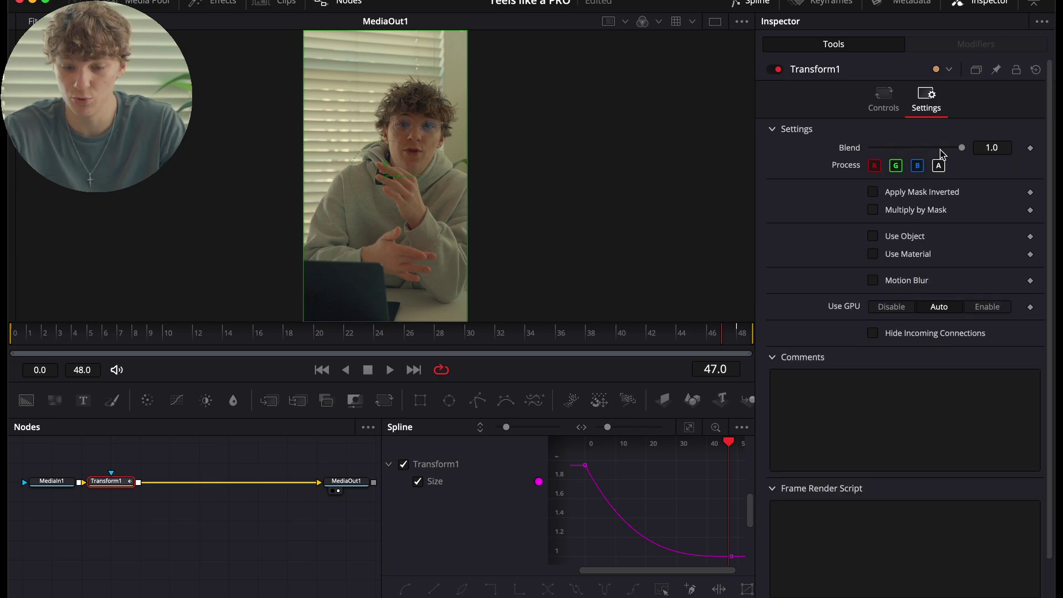
{"action": "left_click", "coordinate": [874, 280]}
{"action": "left_click_drag", "start_coordinate": [891, 299], "coordinate": [919, 300]}
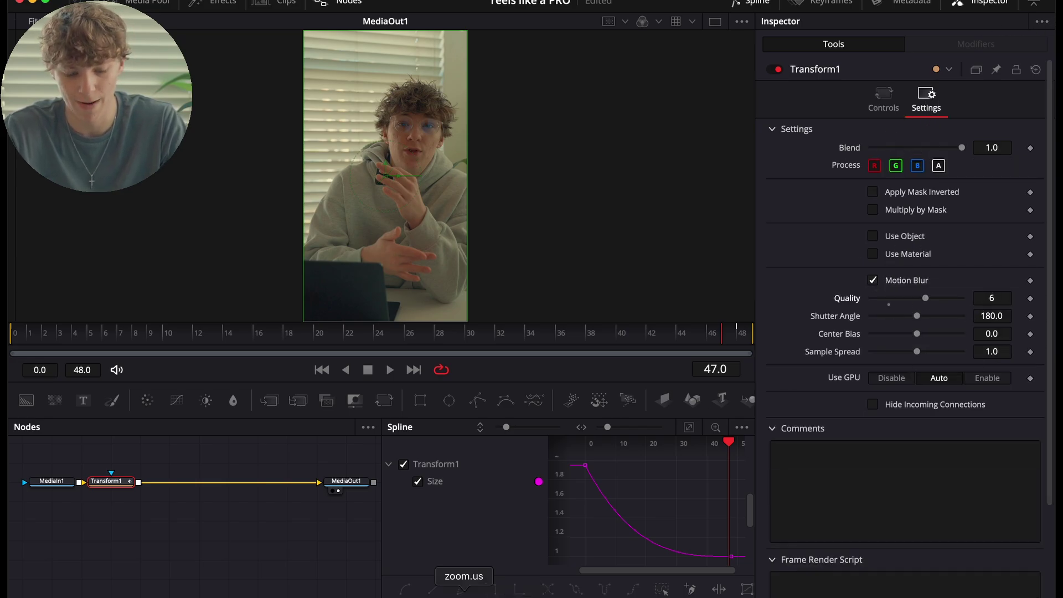
- Return to the Edit page, store the adjustment clip in the EFFECTS bin and delete the stored copy from the bin
{"action": "key", "text": "shift+4"}
{"action": "left_click_drag", "start_coordinate": [509, 441], "coordinate": [384, 455]}
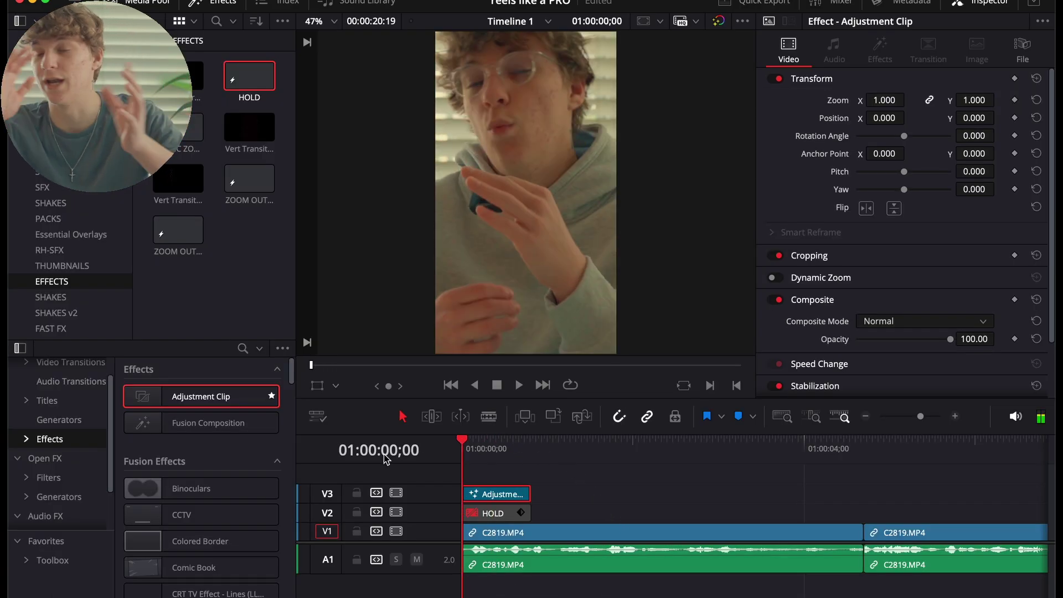
{"action": "left_click_drag", "start_coordinate": [491, 491], "coordinate": [210, 267]}
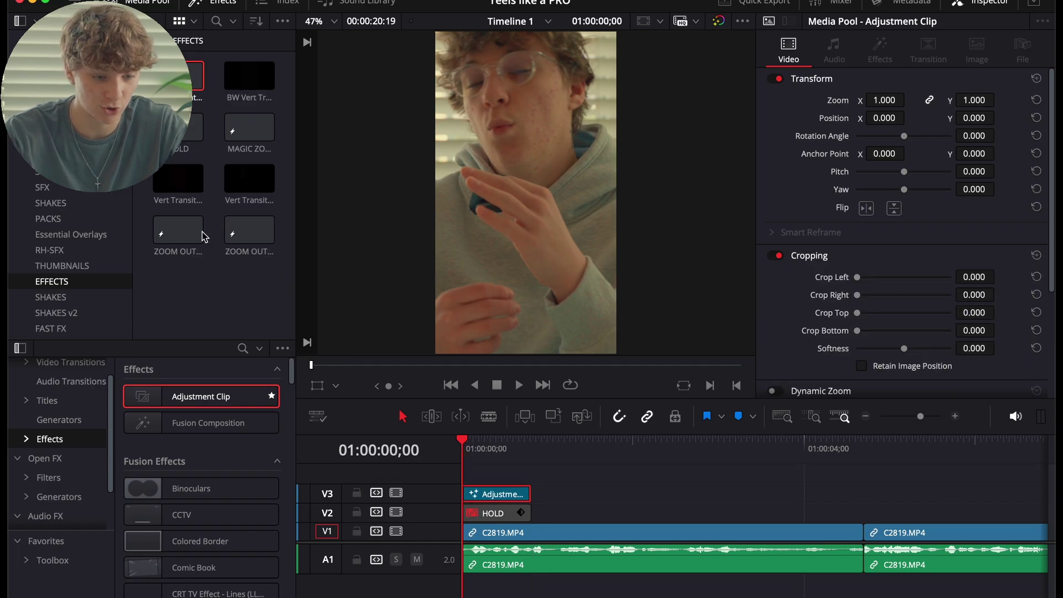
{"action": "key", "text": "Delete"}
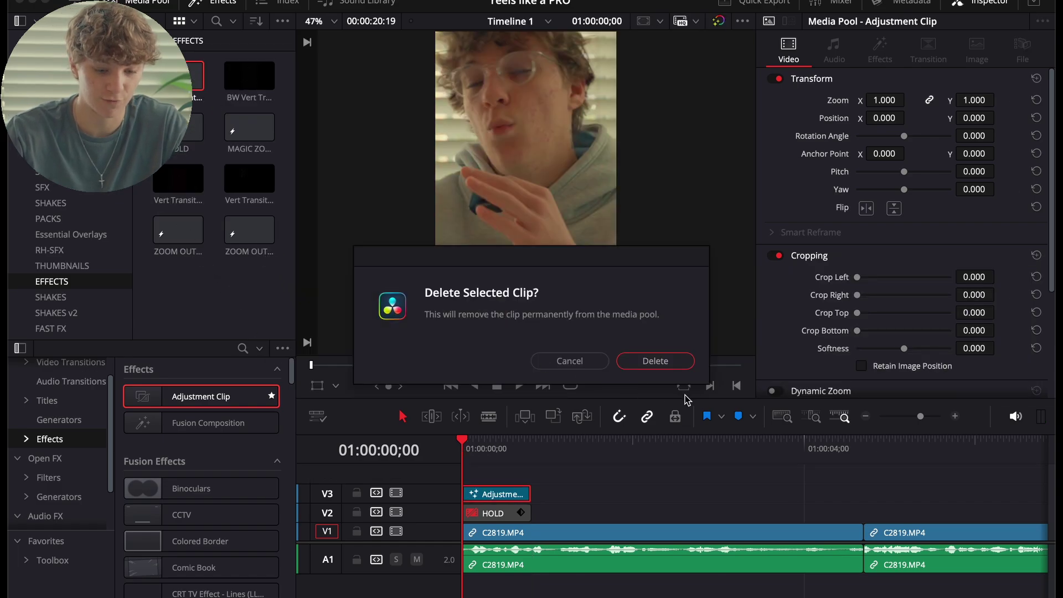
{"action": "left_click", "coordinate": [659, 362]}
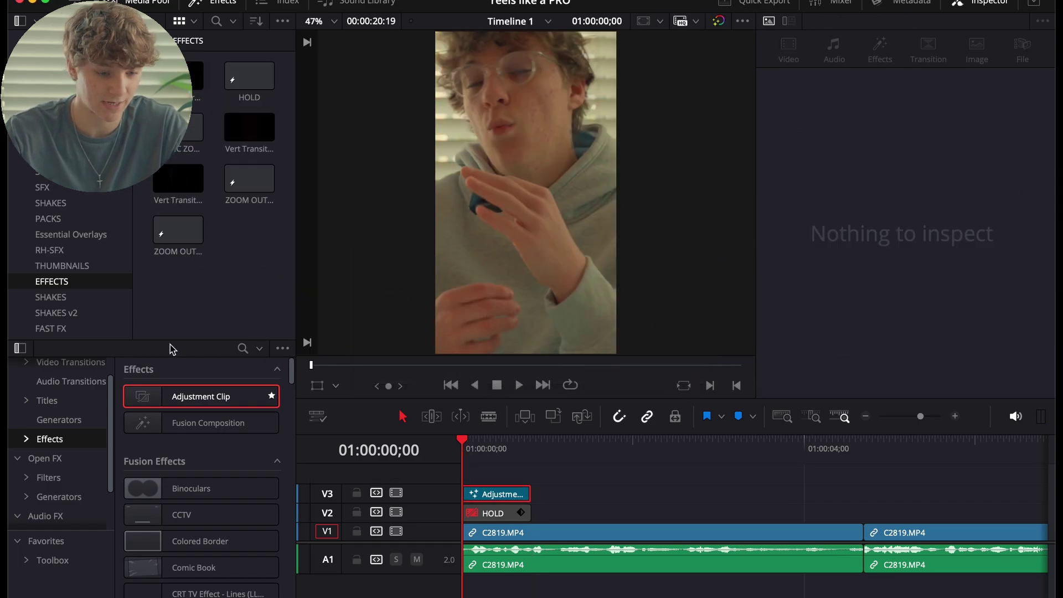
- Delete the adjustment clip from the timeline, then re-enable the HOLD effect and move it to V3
{"action": "left_click", "coordinate": [496, 500]}
{"action": "key", "text": "Delete"}
{"action": "left_click_drag", "start_coordinate": [494, 512], "coordinate": [496, 513]}
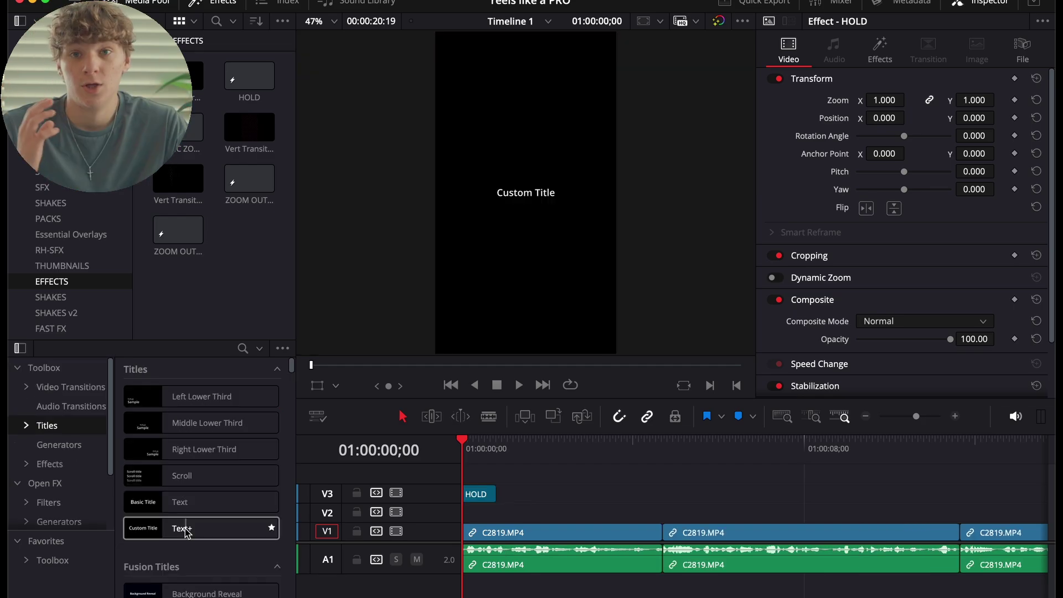
- Place a Text+ title on V2 at the timeline start, with HOLD above it on V4, and play the opening footage
{"action": "left_click_drag", "start_coordinate": [186, 529], "coordinate": [477, 475]}
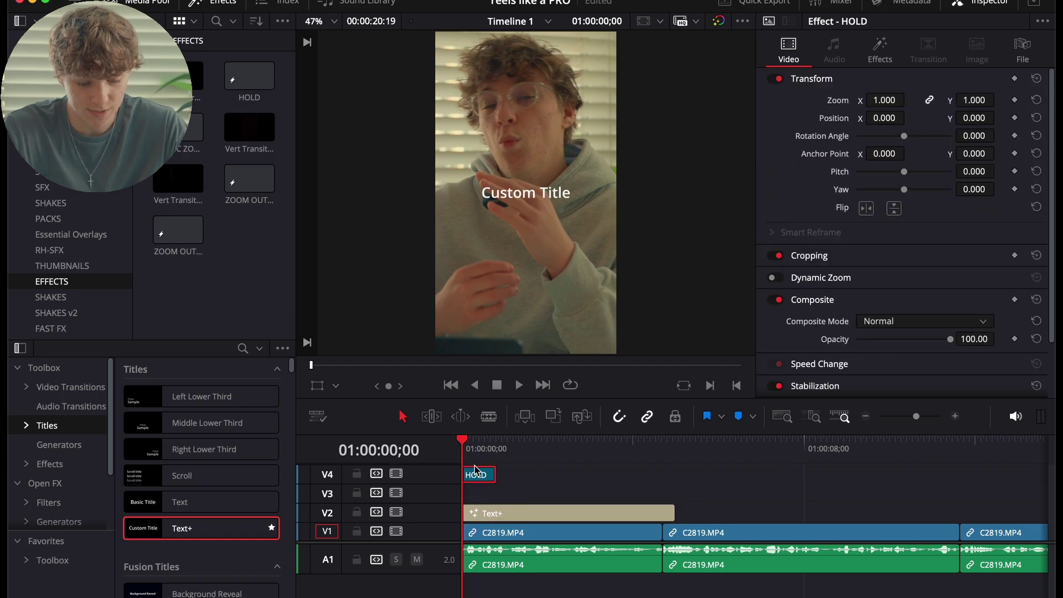
{"action": "left_click", "coordinate": [485, 514]}
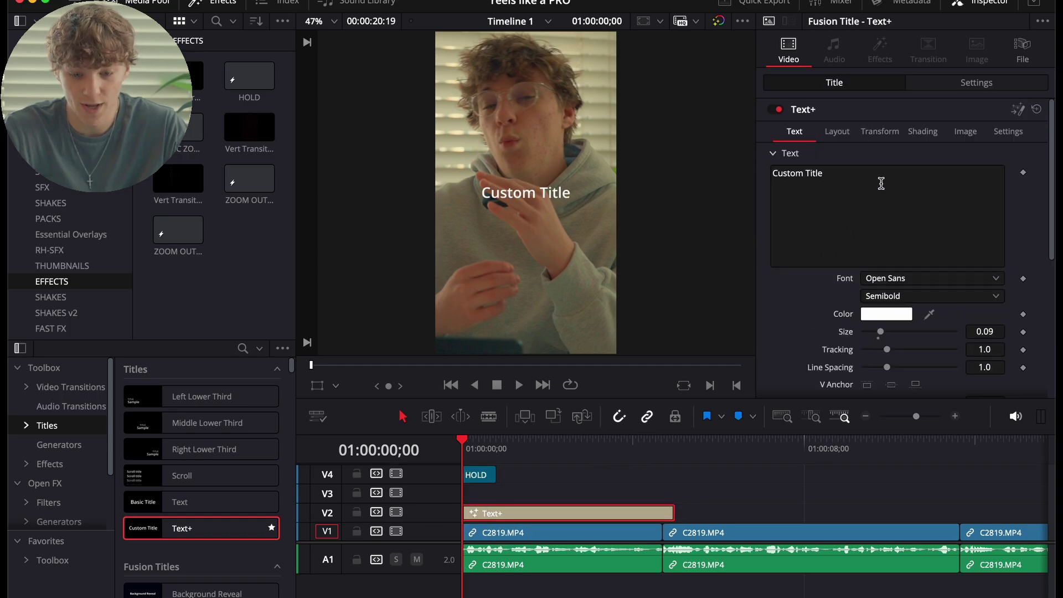
{"action": "left_click", "coordinate": [544, 529]}
{"action": "left_click", "coordinate": [537, 507]}
{"action": "key", "text": "space"}
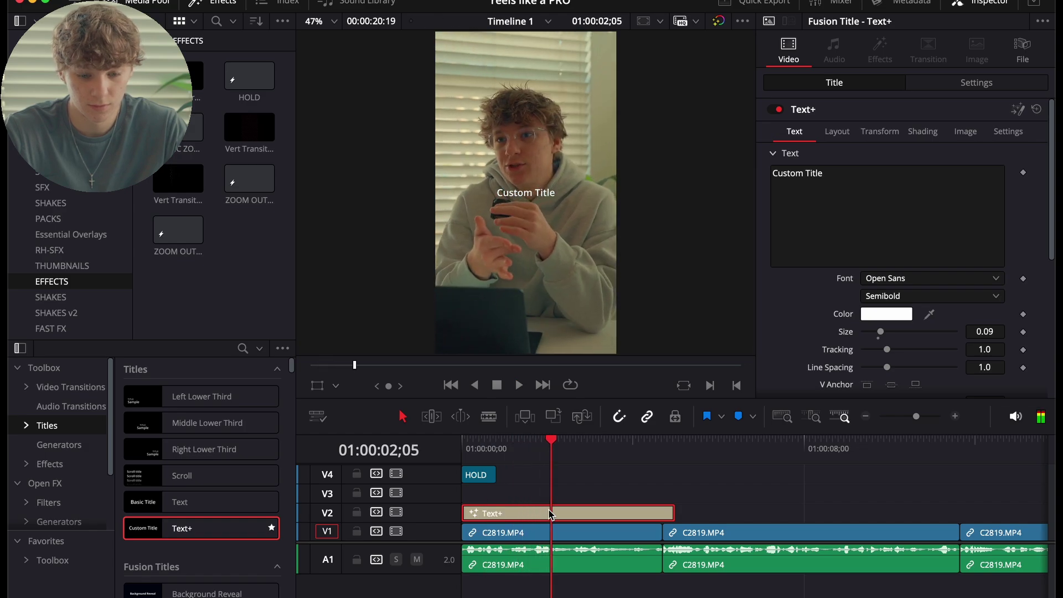
{"action": "key", "text": "space"}
- Set the title text to "What its like being a", "FREELANCER" and "in 2025" on three separate lines
{"action": "type", "text": "What"}
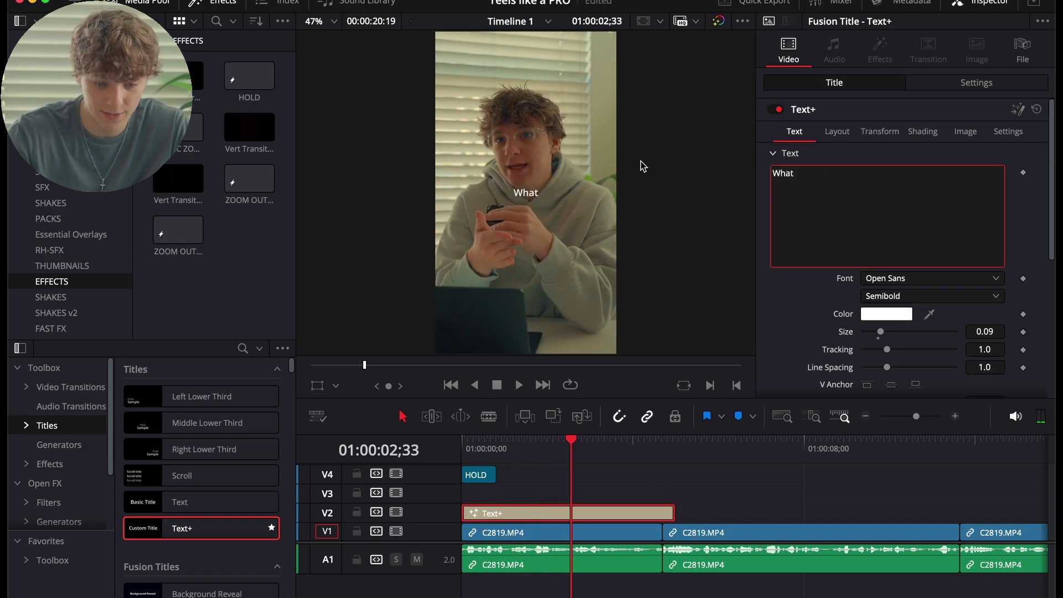
{"action": "type", "text": " i"}
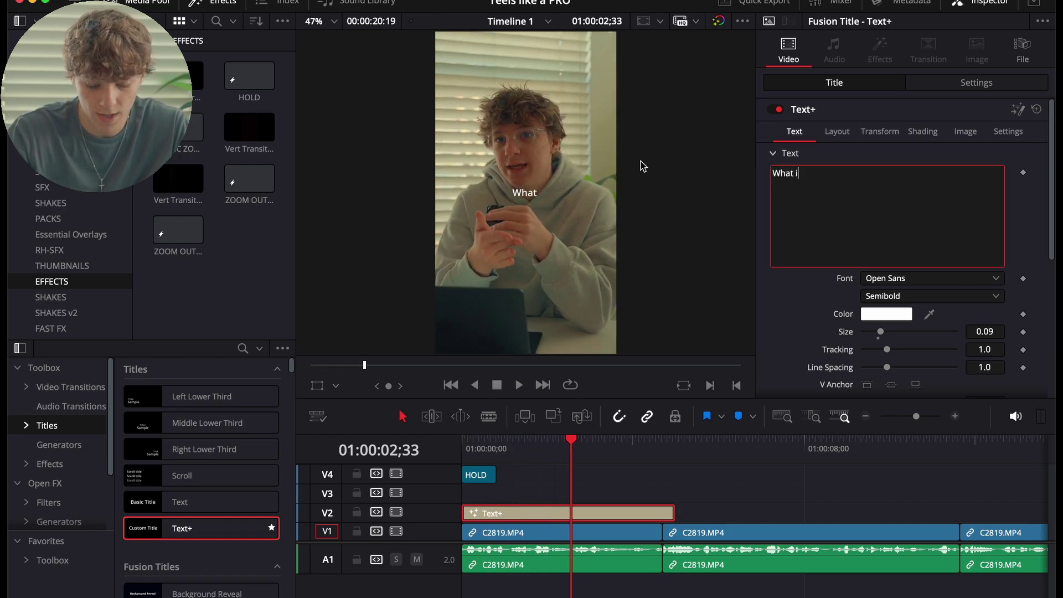
{"action": "type", "text": "ts lik"}
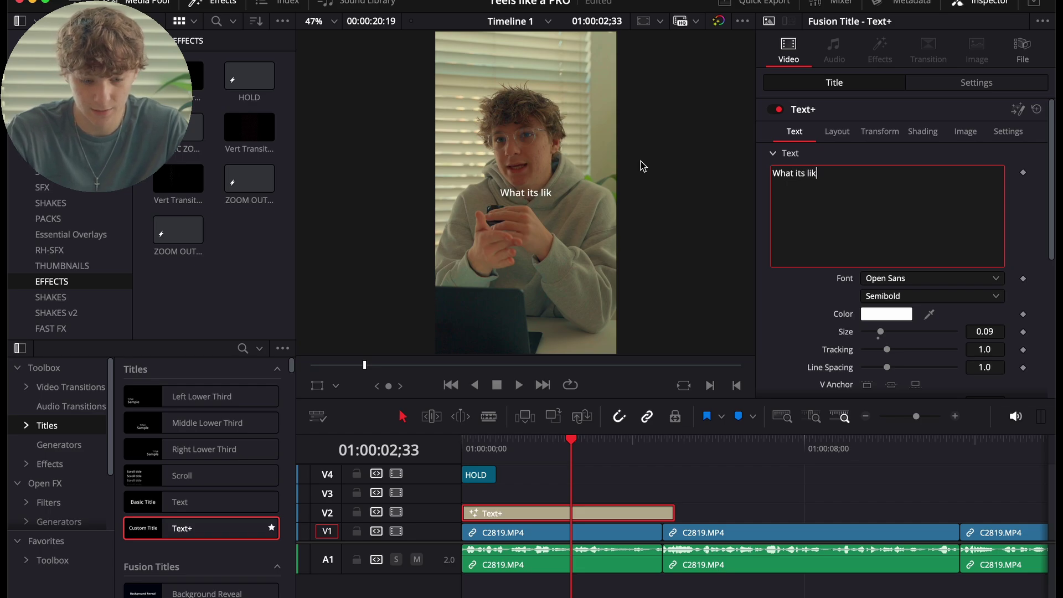
{"action": "type", "text": "e being"}
{"action": "type", "text": "a"}
{"action": "key", "text": "Return"}
{"action": "type", "text": "FR"}
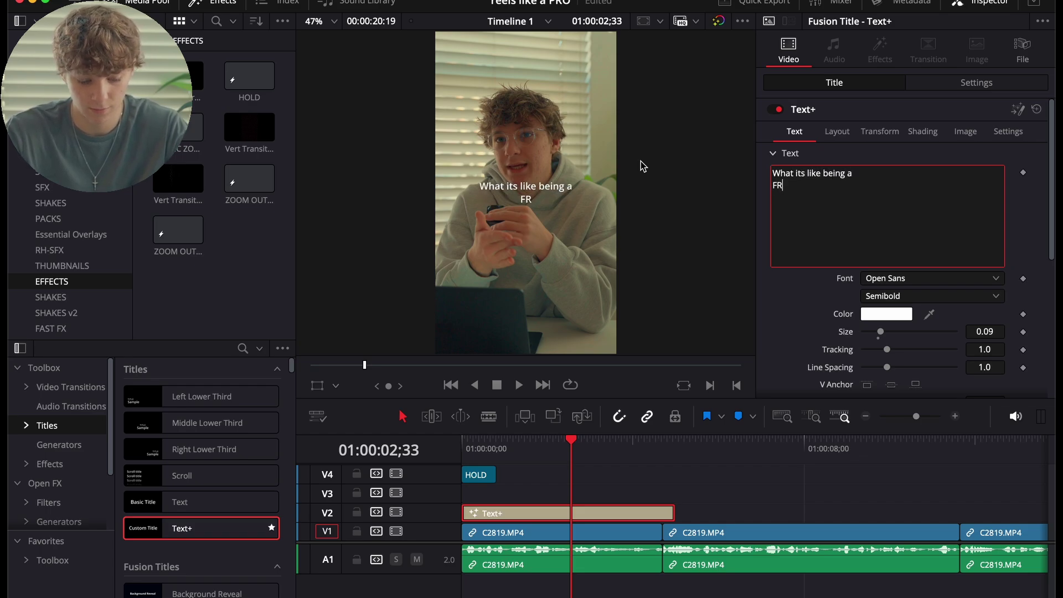
{"action": "type", "text": "EELANCER"}
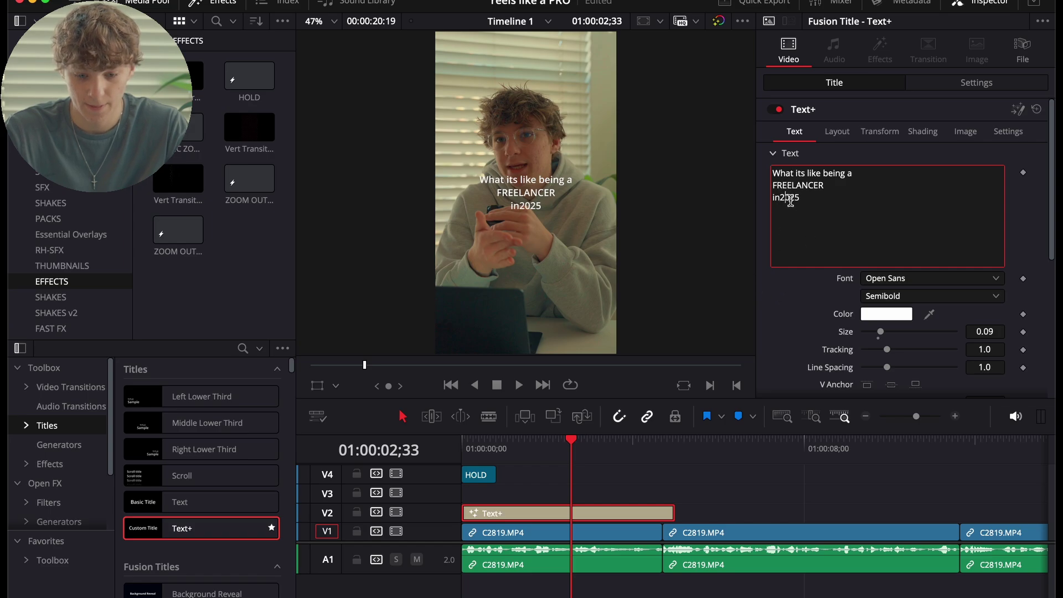
- Trim the title's end to match the end of the first C2819.MP4 clip and open the title in Fusion
{"action": "left_click", "coordinate": [567, 515]}
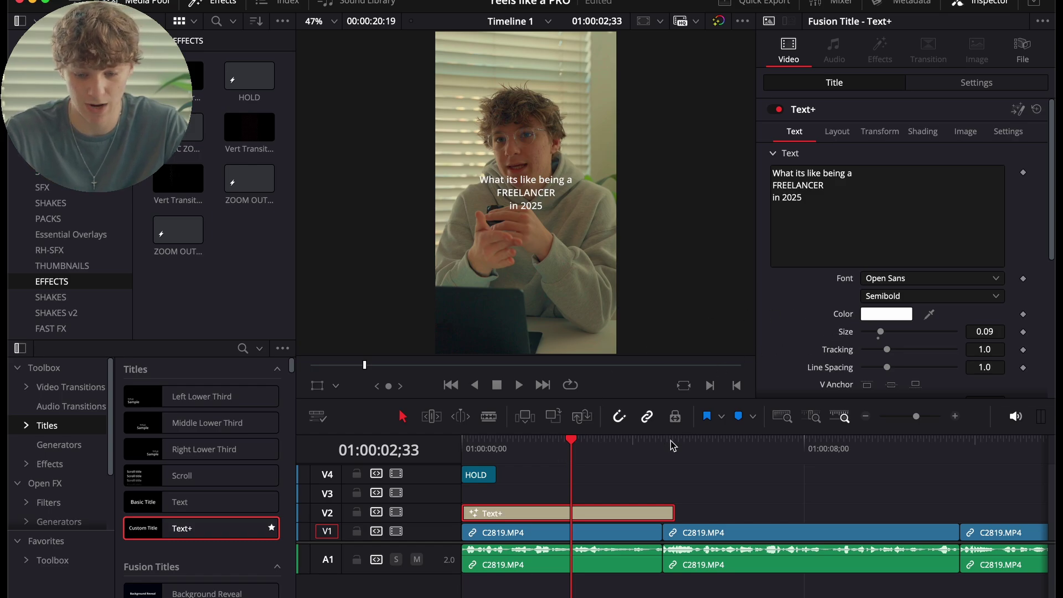
{"action": "left_click_drag", "start_coordinate": [675, 506], "coordinate": [661, 507]}
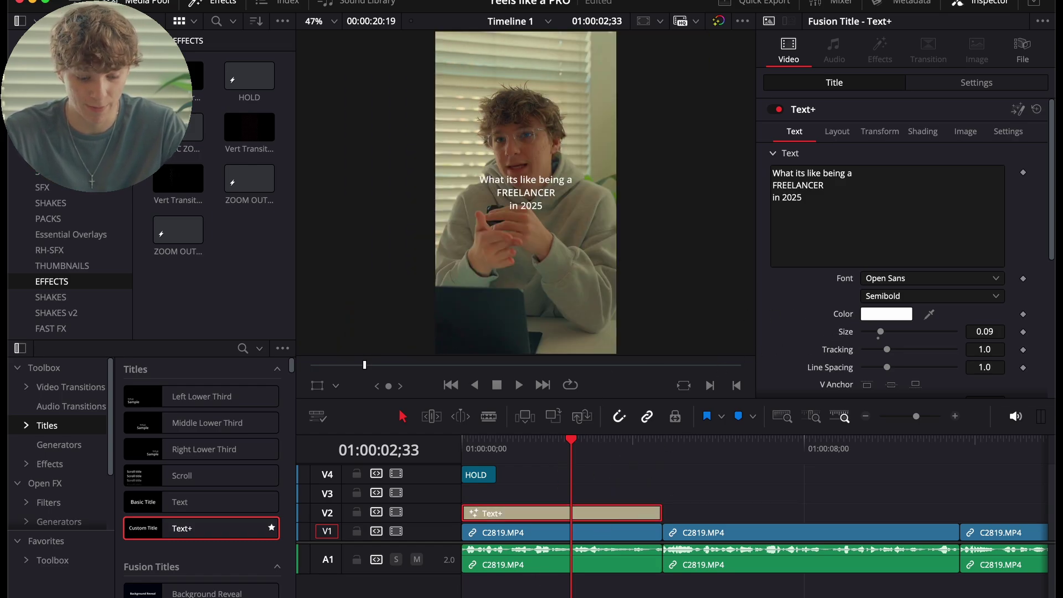
{"action": "key", "text": "shift+5"}
{"action": "left_click_drag", "start_coordinate": [151, 484], "coordinate": [134, 486]}
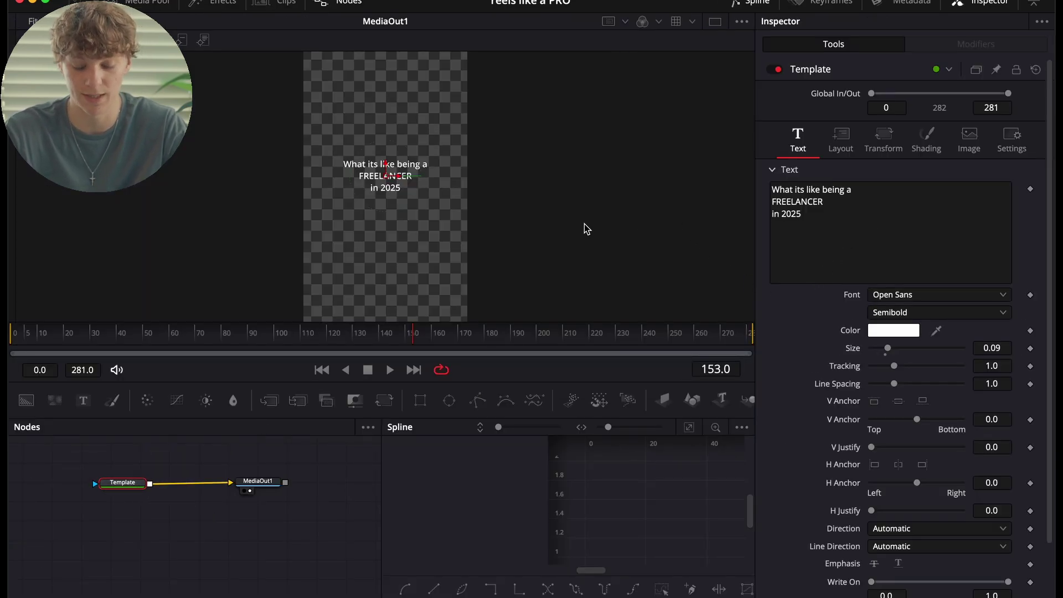
- Apply the Character Level Styling modifier to the title text and show the modifier's controls
{"action": "right_click", "coordinate": [875, 230]}
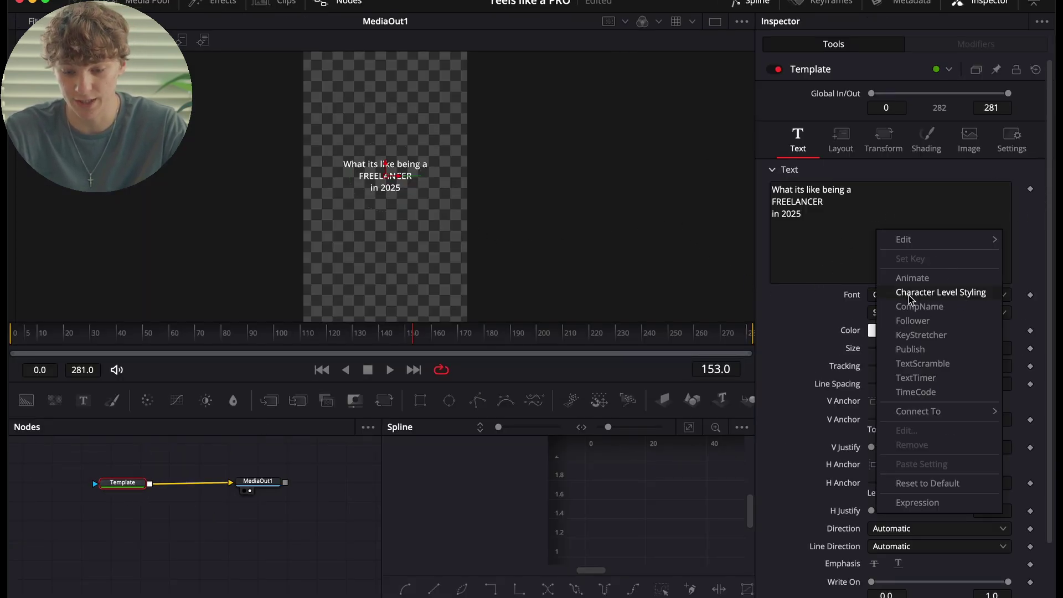
{"action": "left_click", "coordinate": [836, 242]}
{"action": "right_click", "coordinate": [886, 212]}
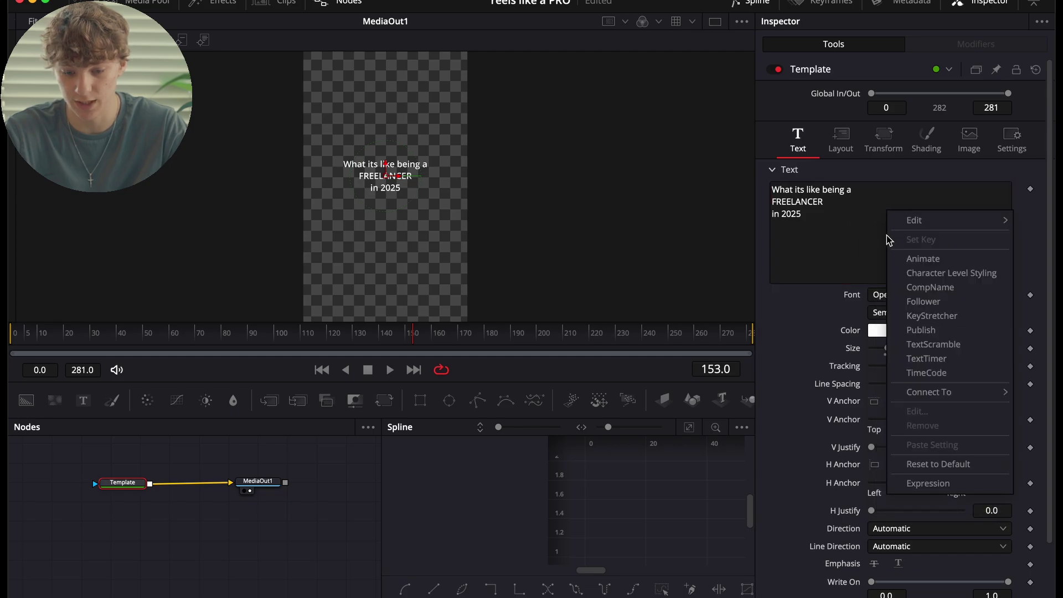
{"action": "left_click", "coordinate": [941, 273]}
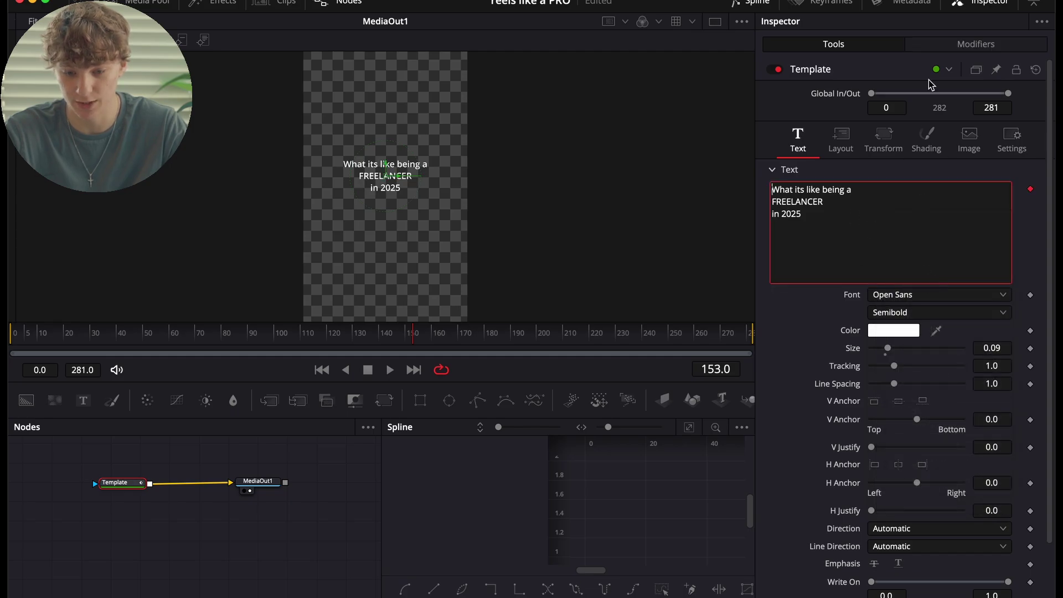
{"action": "left_click", "coordinate": [967, 44]}
- Select all of the title's text in the viewer and set its font to Gotham Ultra
{"action": "left_click_drag", "start_coordinate": [450, 227], "coordinate": [289, 129]}
{"action": "left_click", "coordinate": [889, 256]}
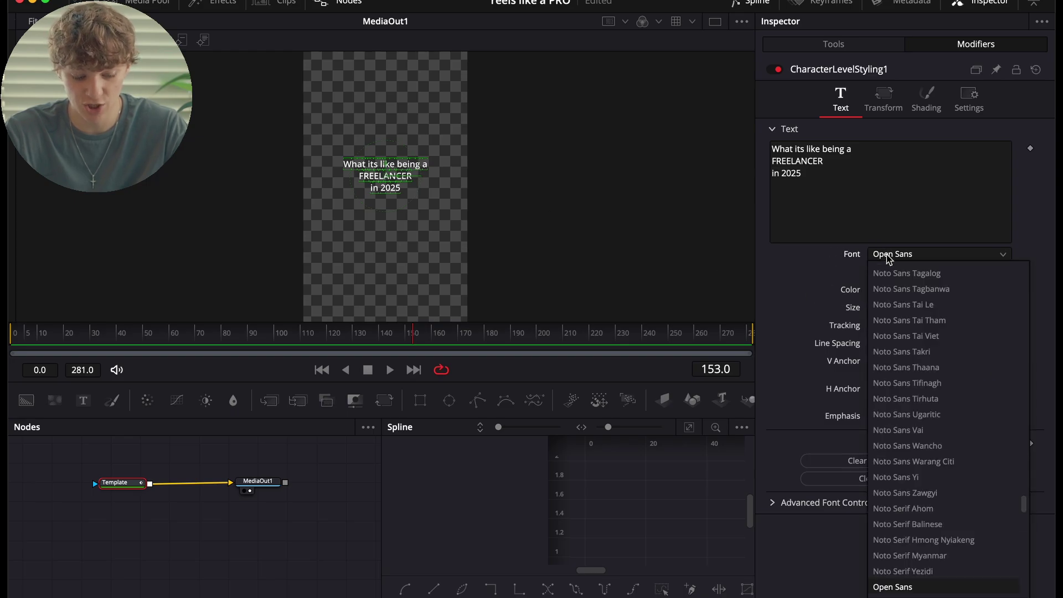
{"action": "type", "text": "go"}
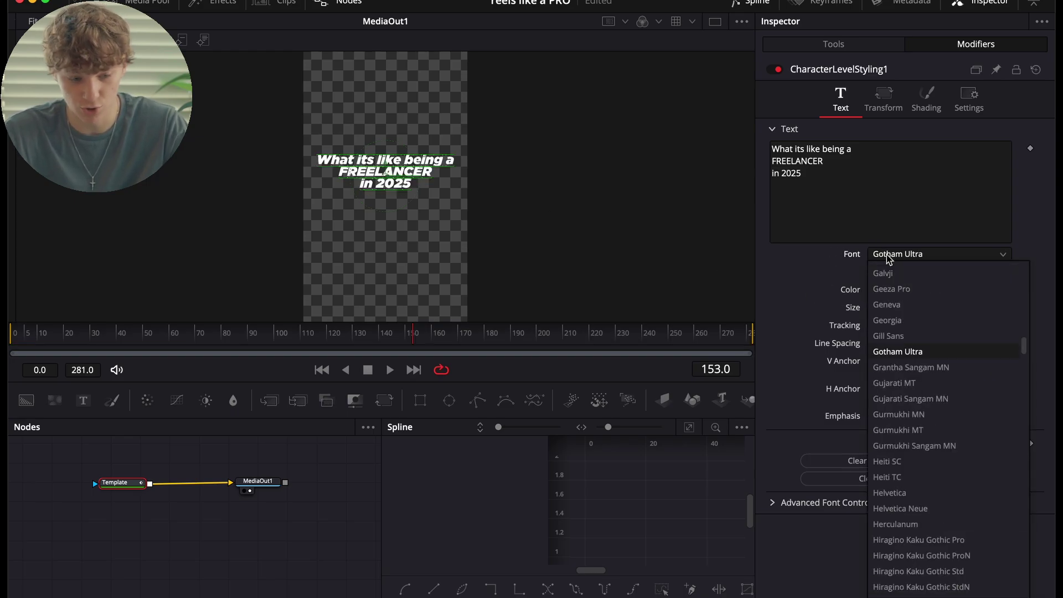
{"action": "key", "text": "Return"}
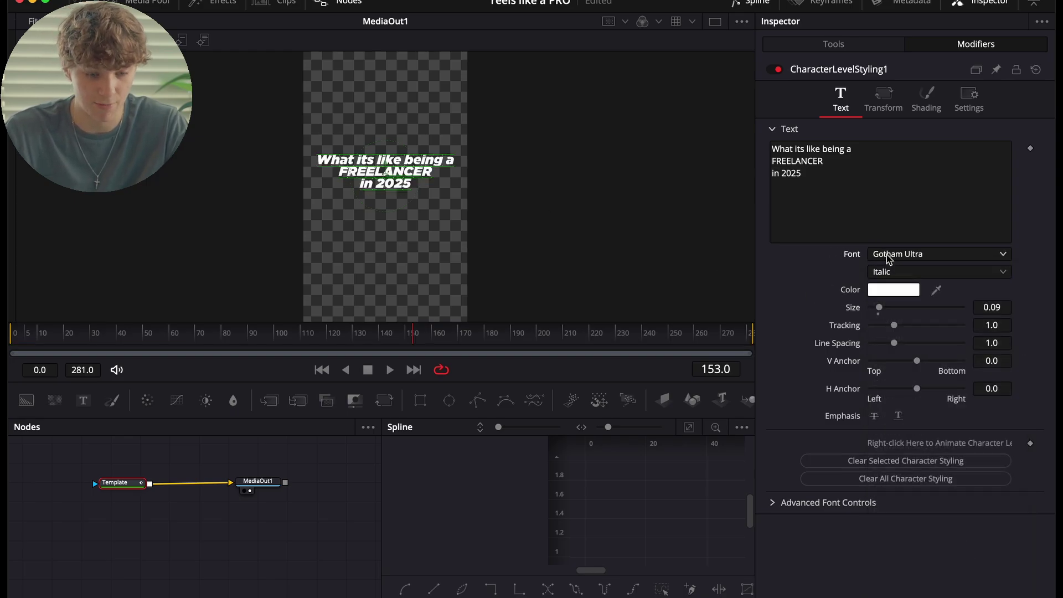
- Set the FREELANCER line to the Extenda 40 Hecto font at a size of about 0.394
{"action": "left_click", "coordinate": [396, 246]}
{"action": "left_click_drag", "start_coordinate": [463, 172], "coordinate": [321, 178]}
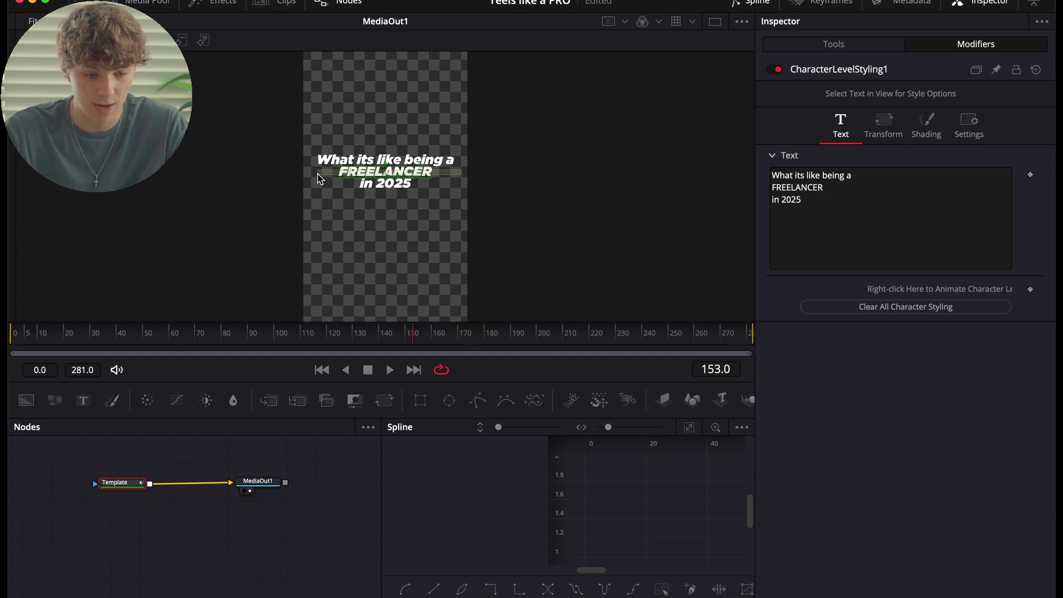
{"action": "left_click", "coordinate": [891, 256]}
{"action": "type", "text": "ex"}
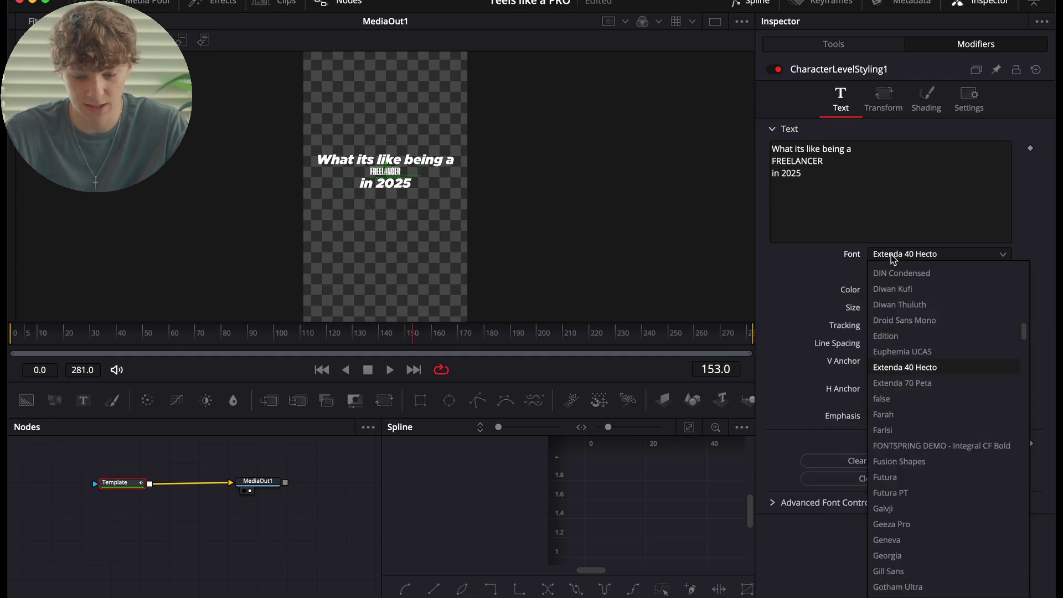
{"action": "key", "text": "Return"}
{"action": "left_click_drag", "start_coordinate": [881, 309], "coordinate": [909, 314]}
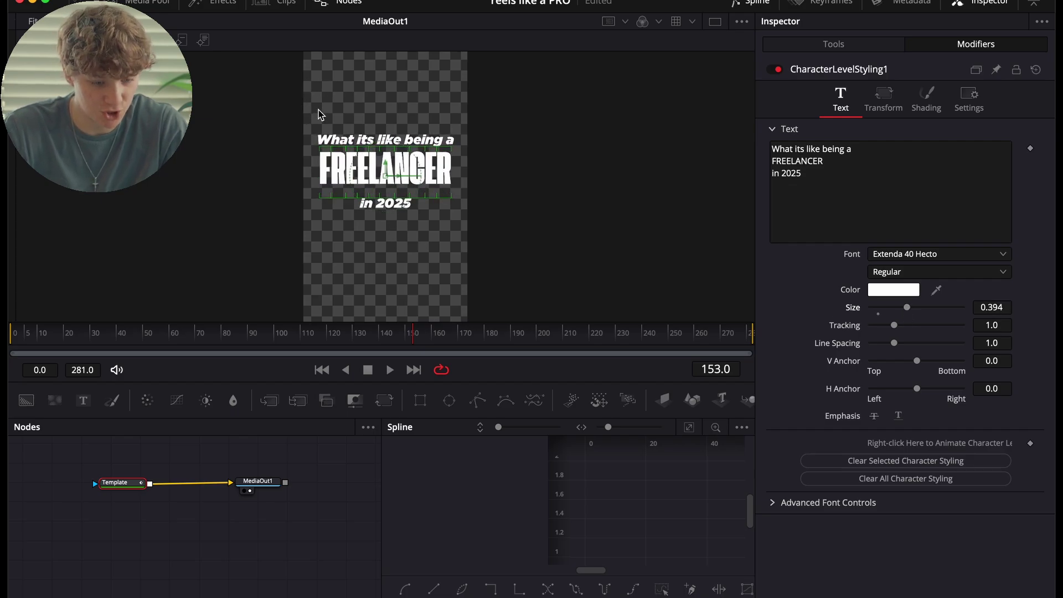
- Tighten the line spacing to about 0.787 for FREELANCER and about 0.567 for "What its like being a"
{"action": "left_click_drag", "start_coordinate": [896, 344], "coordinate": [890, 345]}
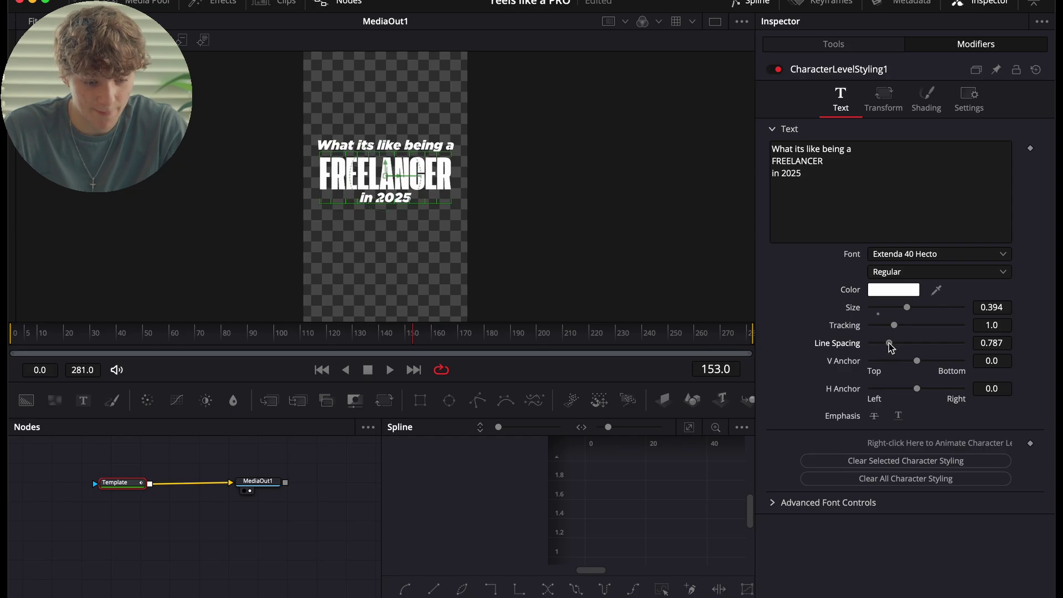
{"action": "left_click_drag", "start_coordinate": [318, 141], "coordinate": [487, 155]}
{"action": "left_click_drag", "start_coordinate": [895, 343], "coordinate": [882, 346]}
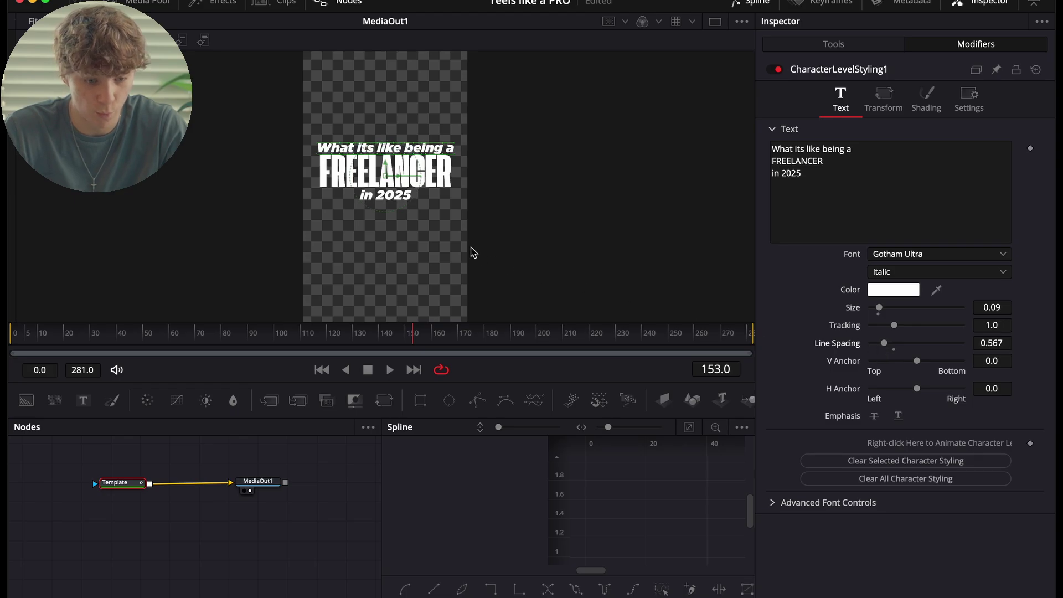
- Set the "in 2025" line to the Clash Display Variable font in Regular style and deselect it
{"action": "left_click", "coordinate": [430, 221]}
{"action": "left_click_drag", "start_coordinate": [442, 231], "coordinate": [344, 195]}
{"action": "left_click_drag", "start_coordinate": [410, 249], "coordinate": [358, 204]}
{"action": "left_click", "coordinate": [896, 256]}
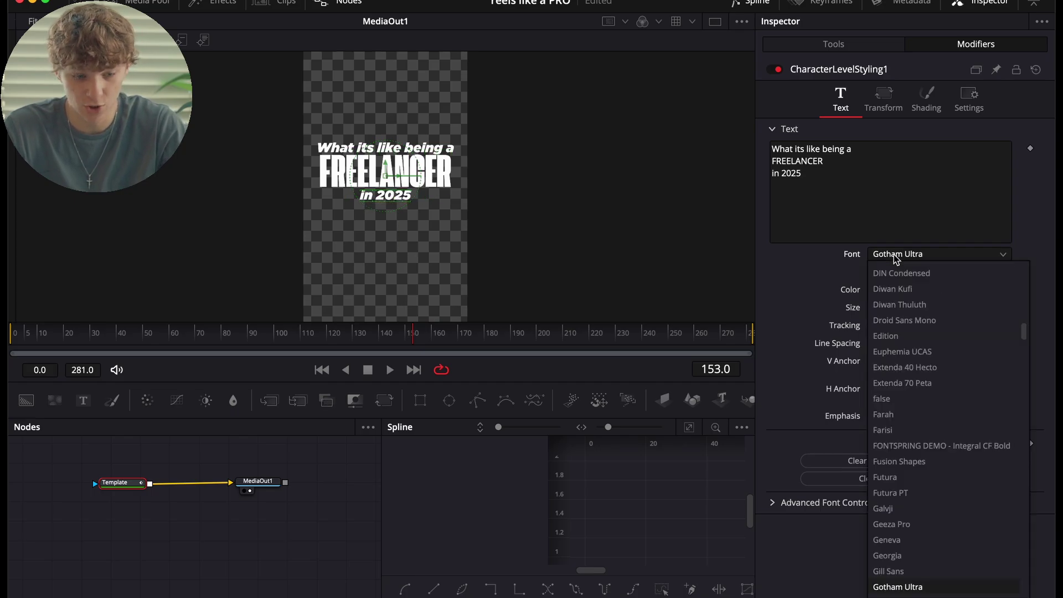
{"action": "type", "text": "cl"}
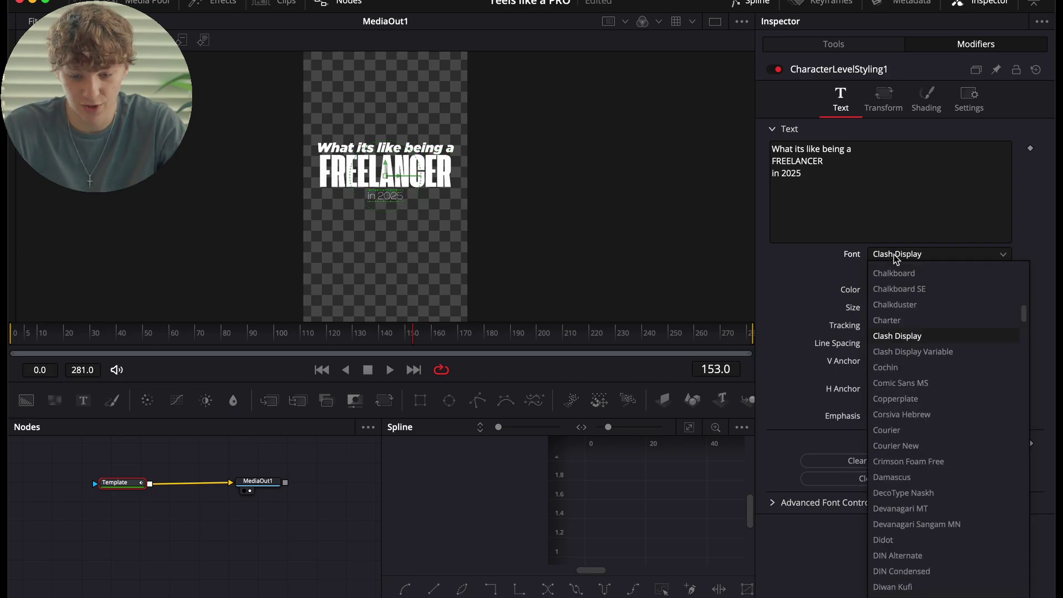
{"action": "key", "text": "Down"}
{"action": "key", "text": "Return"}
{"action": "left_click", "coordinate": [897, 272]}
{"action": "left_click", "coordinate": [893, 323]}
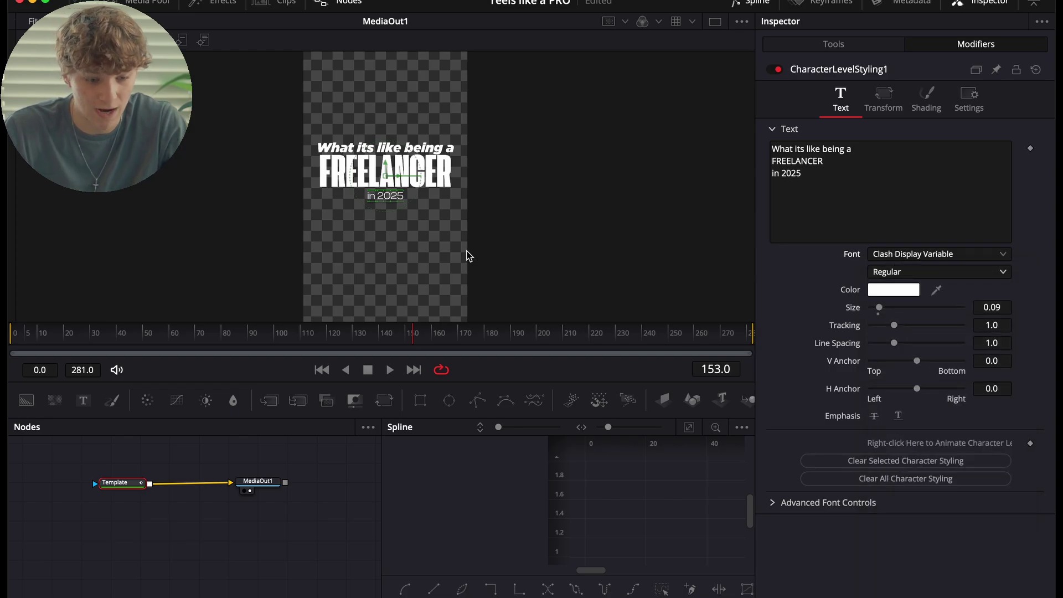
{"action": "left_click", "coordinate": [433, 232]}
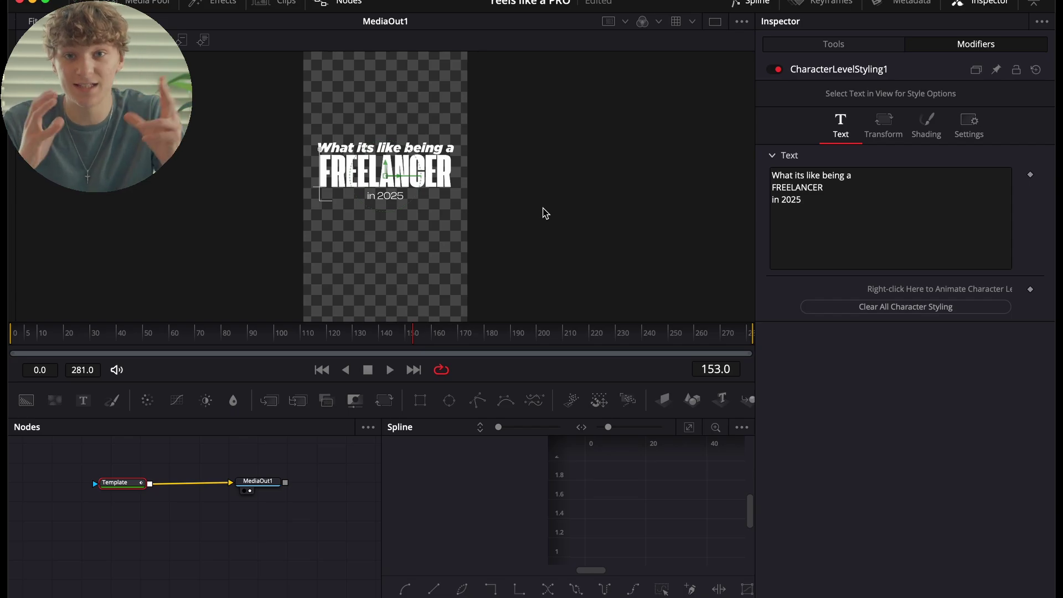
{"action": "left_click_drag", "start_coordinate": [311, 119], "coordinate": [480, 239]}
{"action": "left_click", "coordinate": [504, 254]}
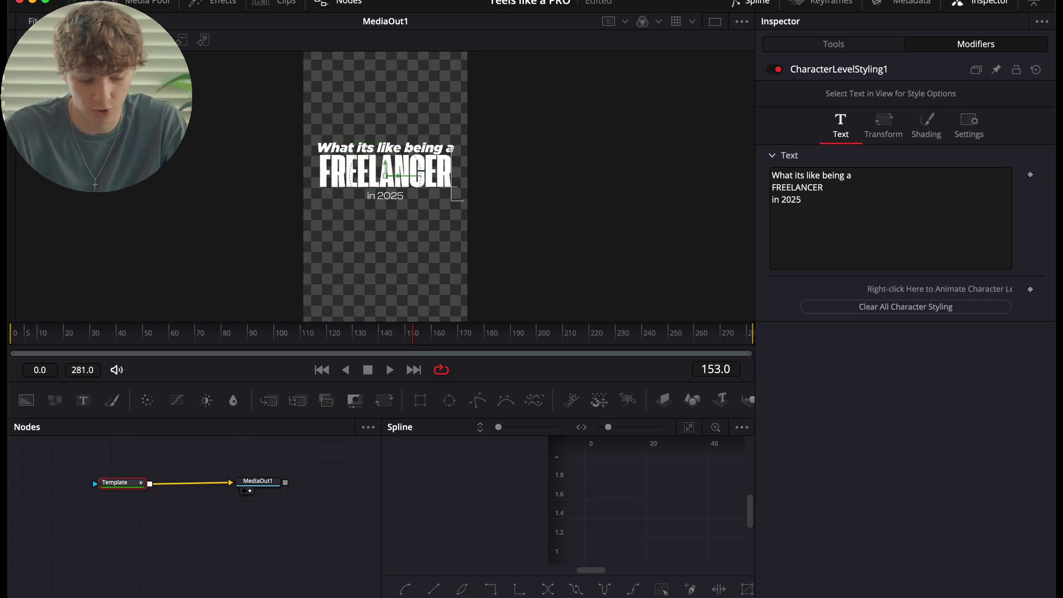
- Return to the edit timeline and lower the opening title in the frame by setting its layout center Y to 0.385
{"action": "key", "text": "shift+4"}
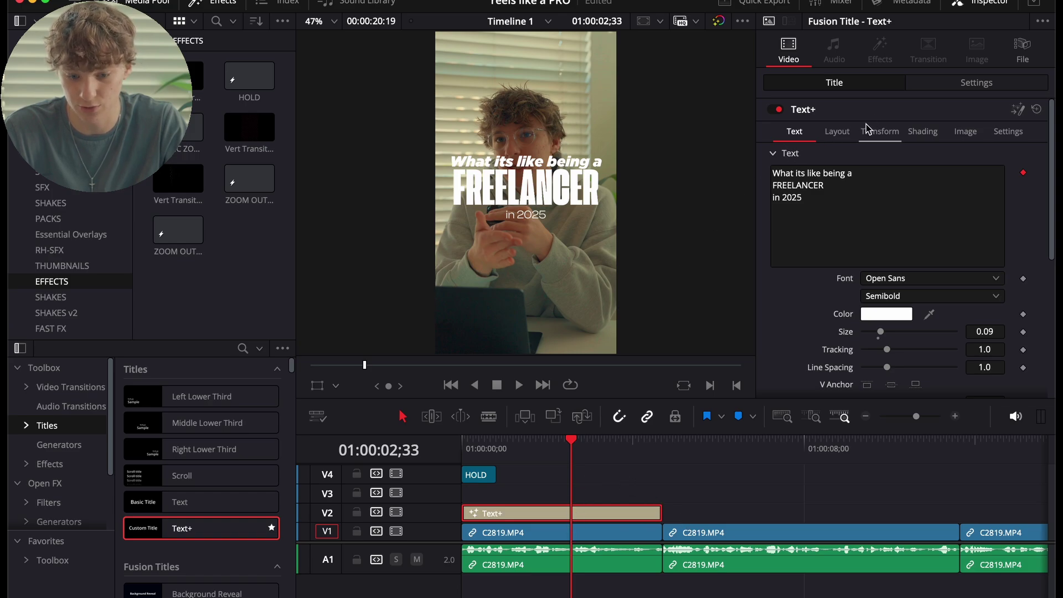
{"action": "left_click", "coordinate": [838, 131]}
{"action": "left_click_drag", "start_coordinate": [995, 194], "coordinate": [997, 199]}
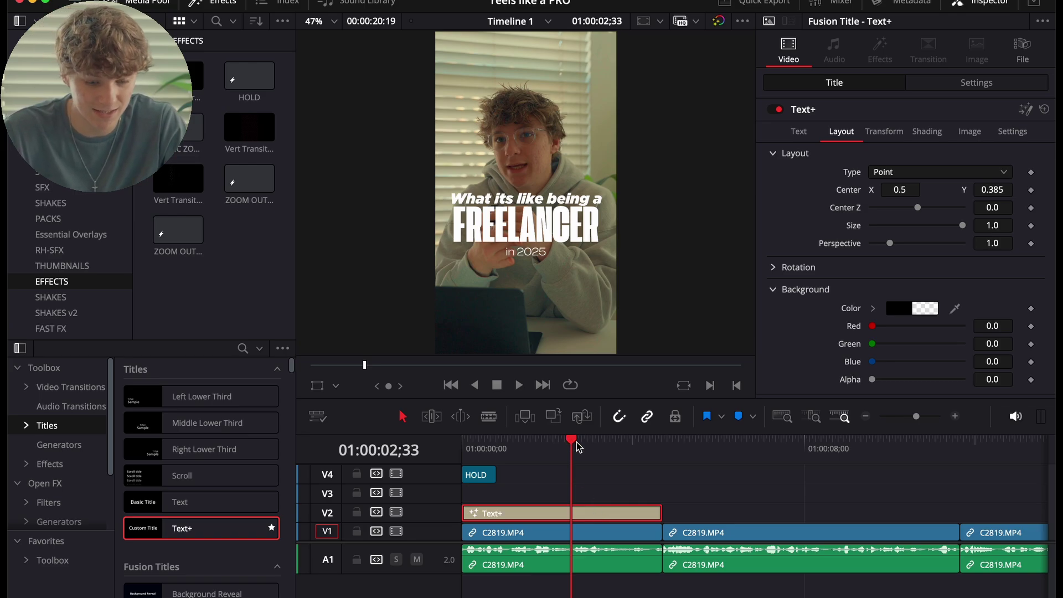
- Apply the Up Down V2 effect from the Pre-AnimateV2 set to the opening title clip
{"action": "left_click", "coordinate": [39, 466]}
{"action": "scroll", "coordinate": [203, 452], "scroll_direction": "down", "scroll_amount": 15}
{"action": "scroll", "coordinate": [202, 462], "scroll_direction": "up", "scroll_amount": 2}
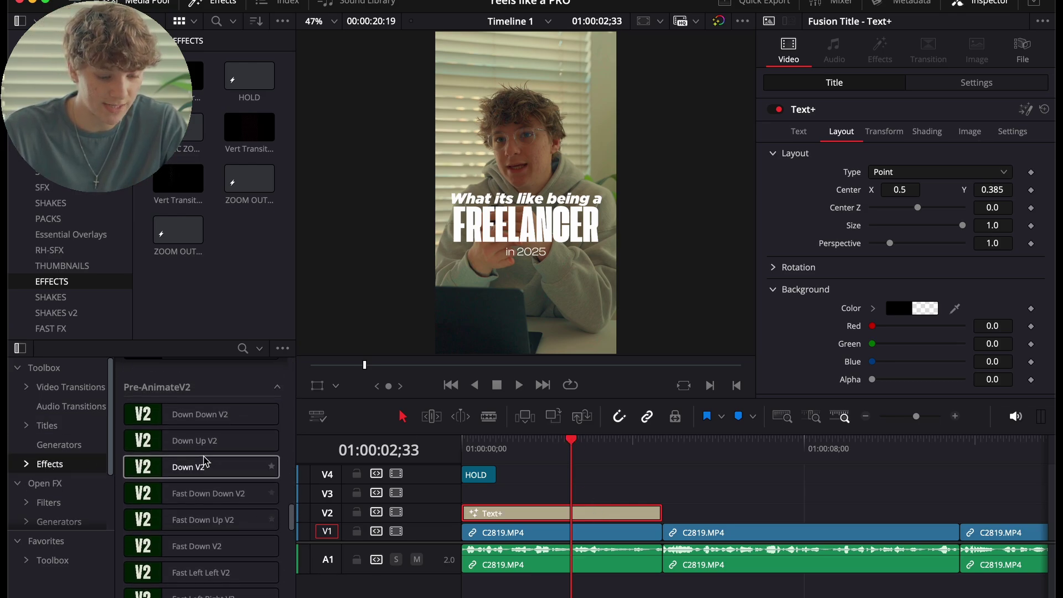
{"action": "scroll", "coordinate": [186, 487], "scroll_direction": "down", "scroll_amount": 10}
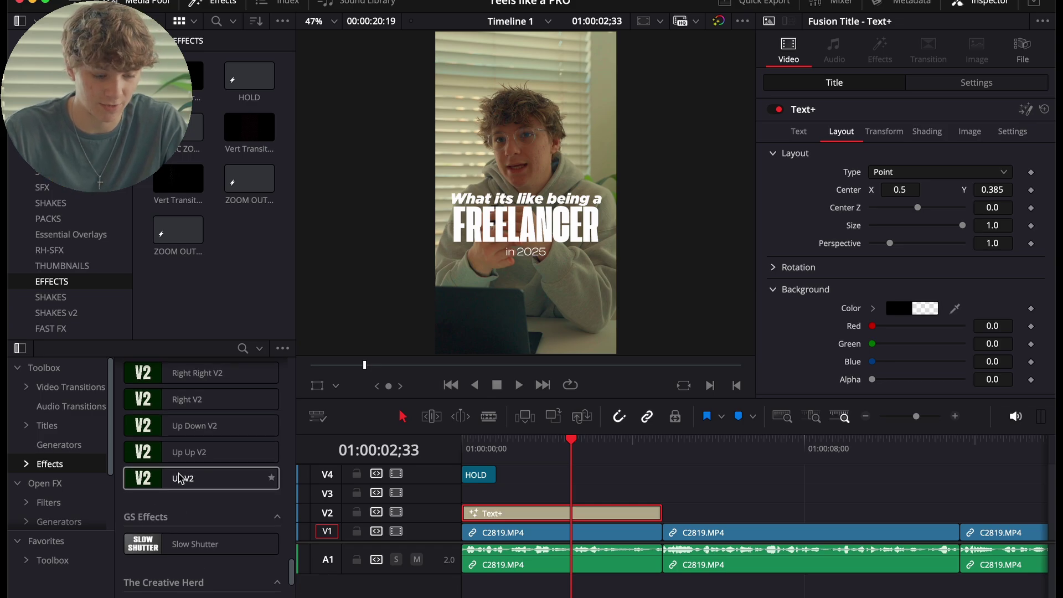
{"action": "scroll", "coordinate": [182, 476], "scroll_direction": "up", "scroll_amount": 1}
{"action": "left_click_drag", "start_coordinate": [194, 435], "coordinate": [522, 520]}
- Play the title from the start of the timeline and step back through the frames of its entrance animation
{"action": "left_click", "coordinate": [463, 445]}
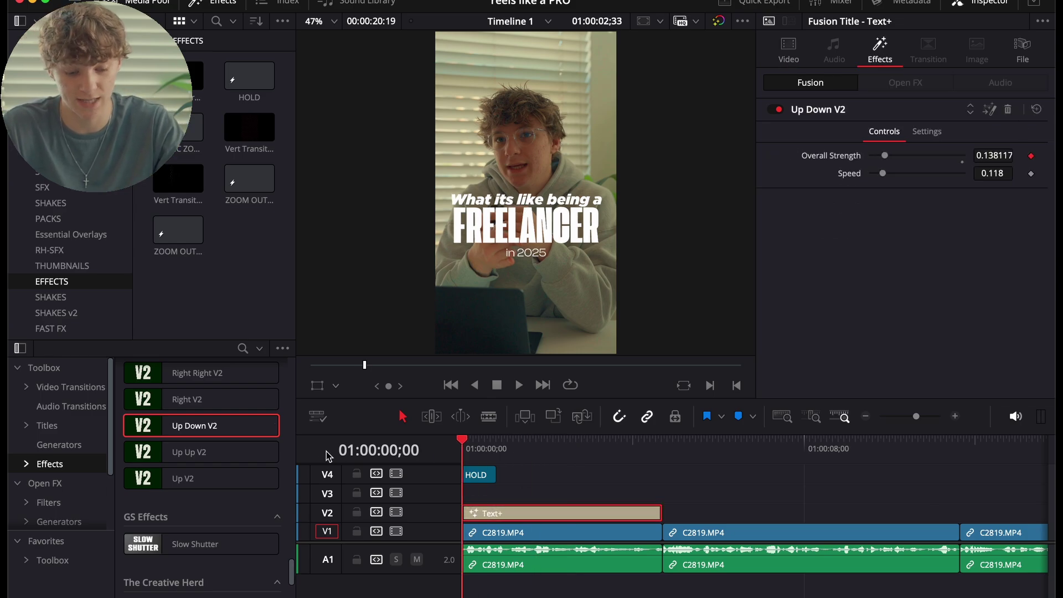
{"action": "key", "text": "space"}
{"action": "key", "text": "space"}
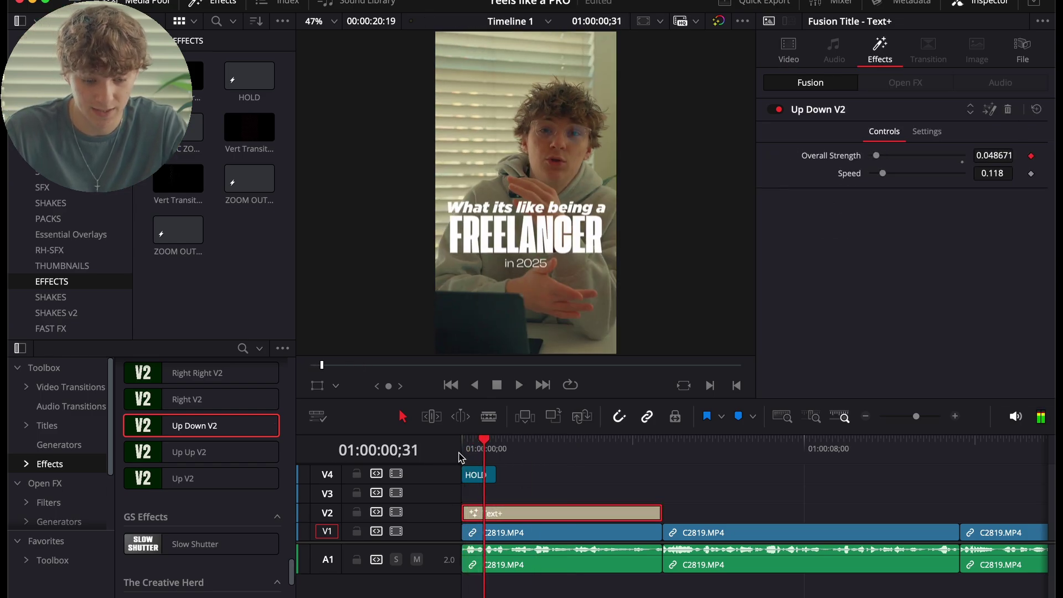
{"action": "key", "text": "Left"}
{"action": "key", "text": "Left"}
{"action": "key", "text": "Left"}
{"action": "key", "text": "Left"}
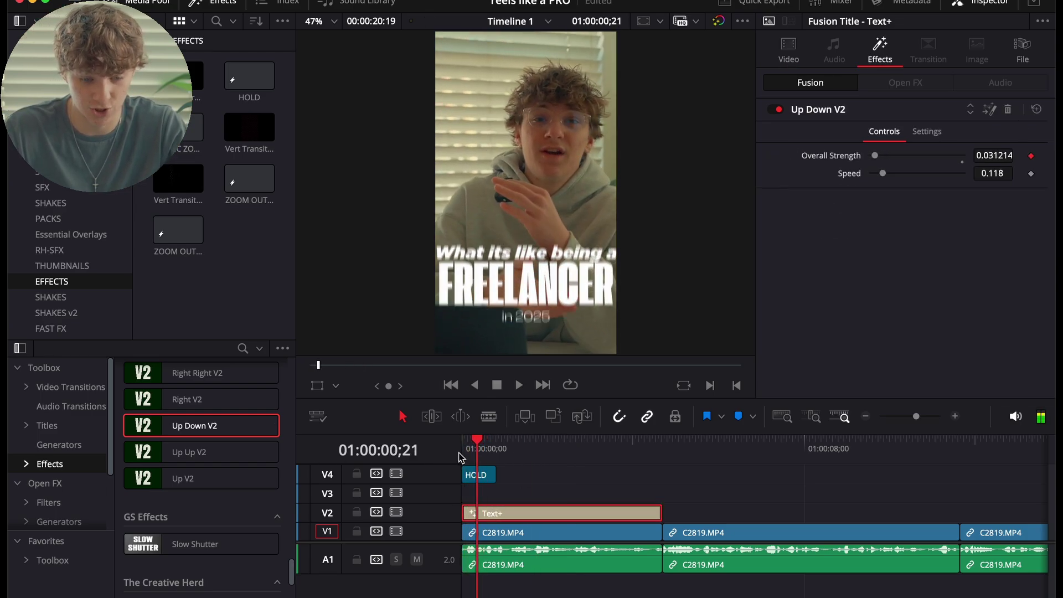
{"action": "key", "text": "space"}
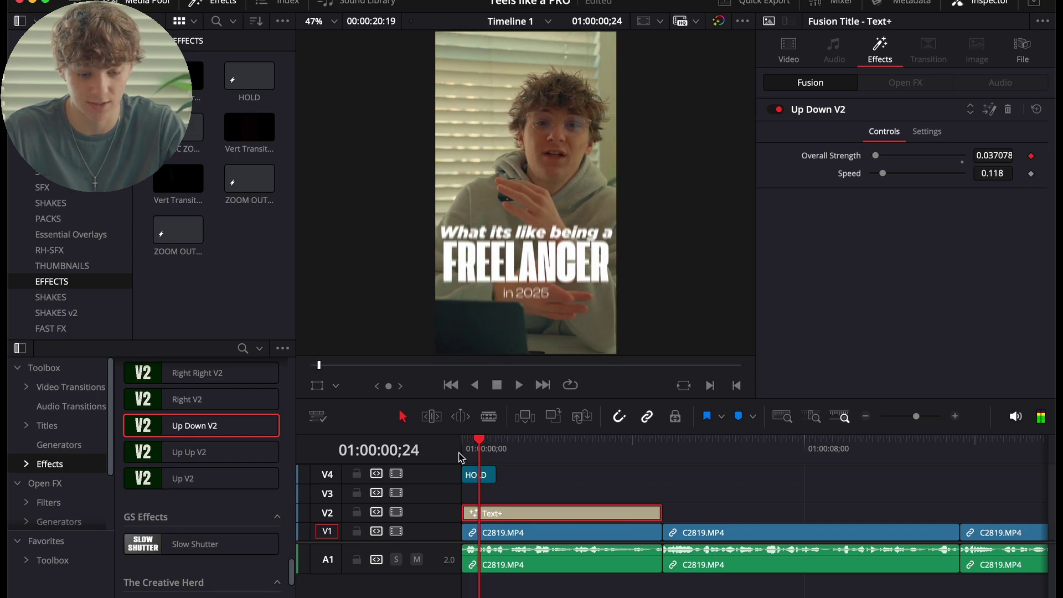
- Play the rest of the opening title and step frame by frame through its exit animation up to the first cut
{"action": "left_click", "coordinate": [531, 491]}
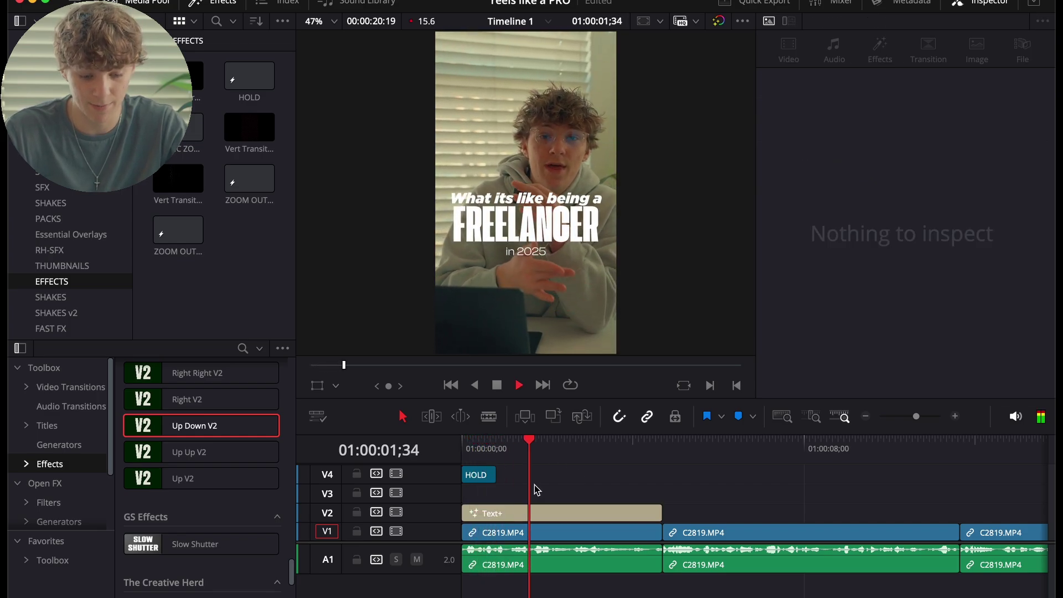
{"action": "key", "text": "space"}
{"action": "key", "text": "space"}
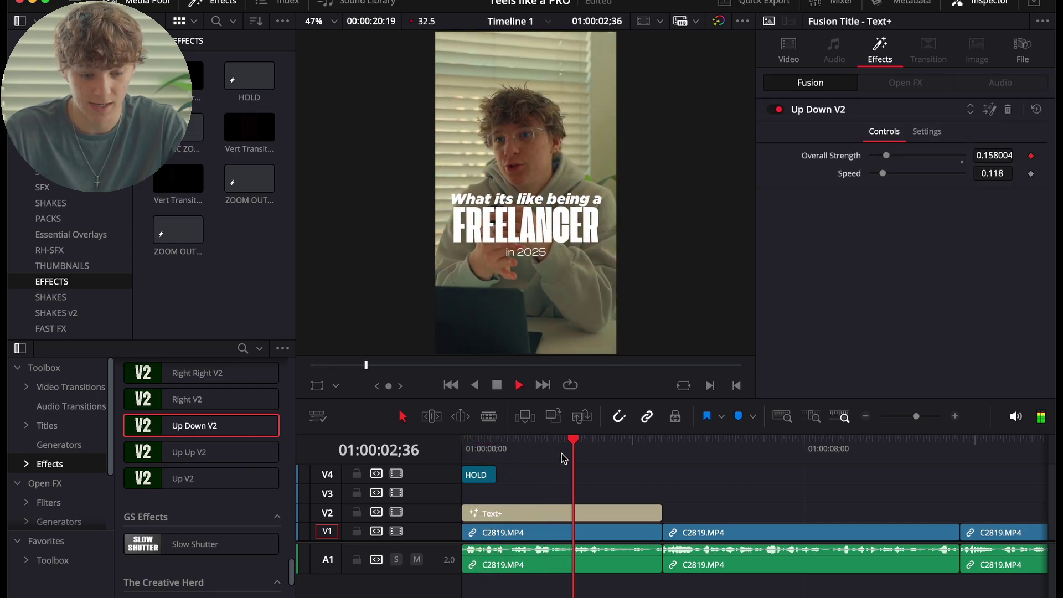
{"action": "key", "text": "space"}
{"action": "key", "text": "space"}
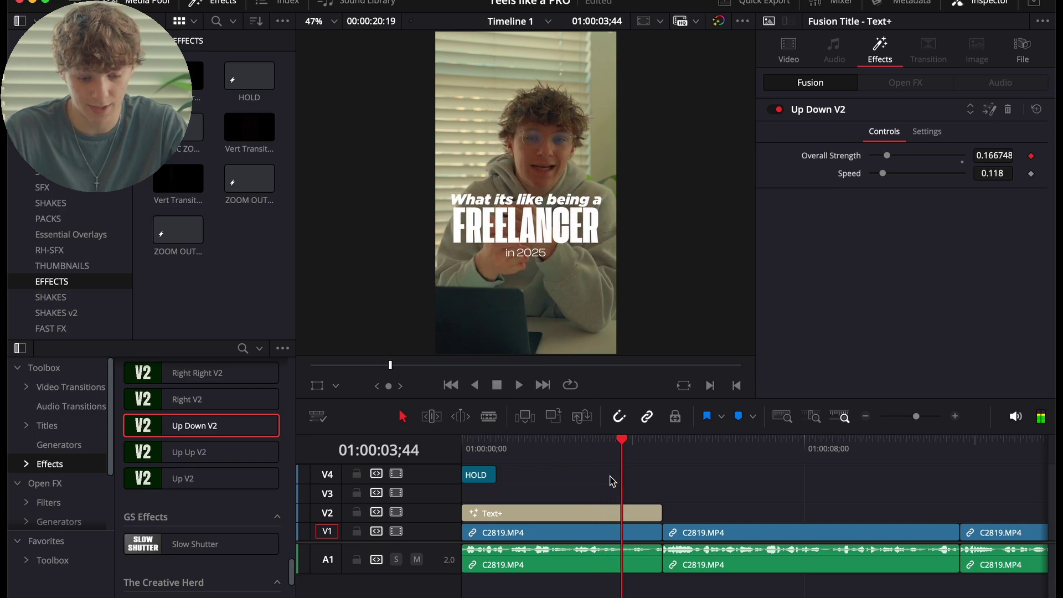
{"action": "key", "text": "space"}
{"action": "key", "text": "space"}
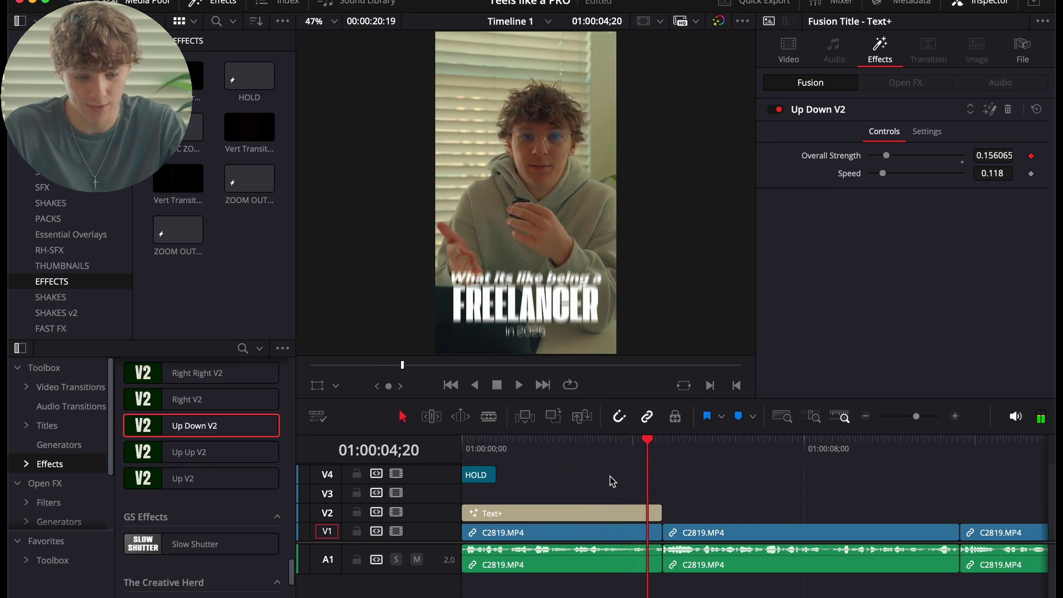
{"action": "key", "text": "Right"}
{"action": "key", "text": "Right"}
{"action": "key", "text": "Right"}
{"action": "key", "text": "Right"}
{"action": "key", "text": "Right"}
{"action": "key", "text": "Right"}
{"action": "key", "text": "Right"}
{"action": "key", "text": "Right"}
{"action": "key", "text": "Right"}
{"action": "key", "text": "Right"}
{"action": "key", "text": "Right"}
{"action": "key", "text": "Right"}
{"action": "key", "text": "Right"}
{"action": "key", "text": "Right"}
{"action": "key", "text": "Right"}
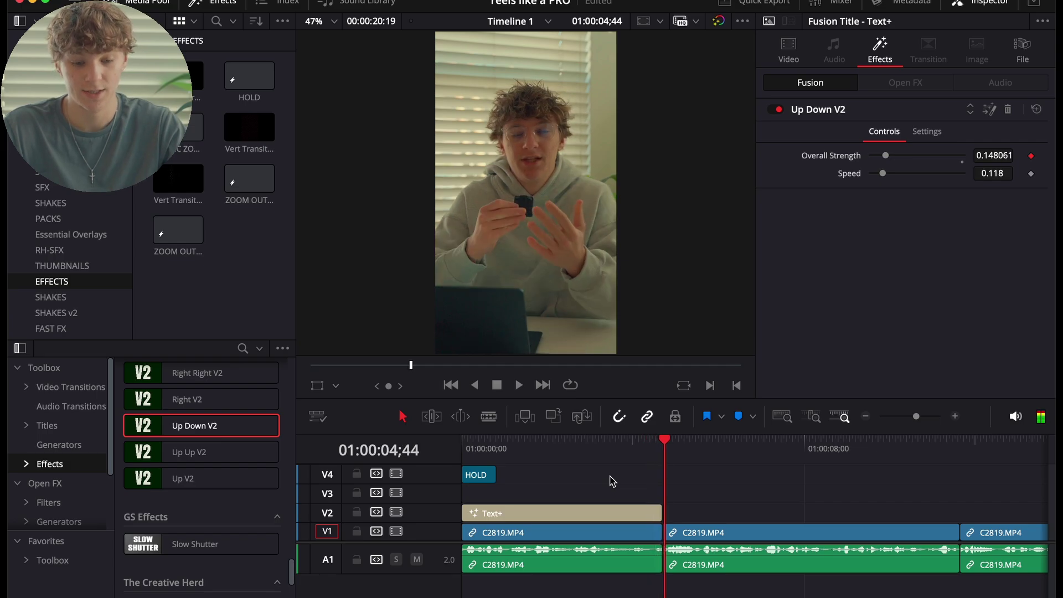
{"action": "left_click_drag", "start_coordinate": [663, 446], "coordinate": [462, 451]}
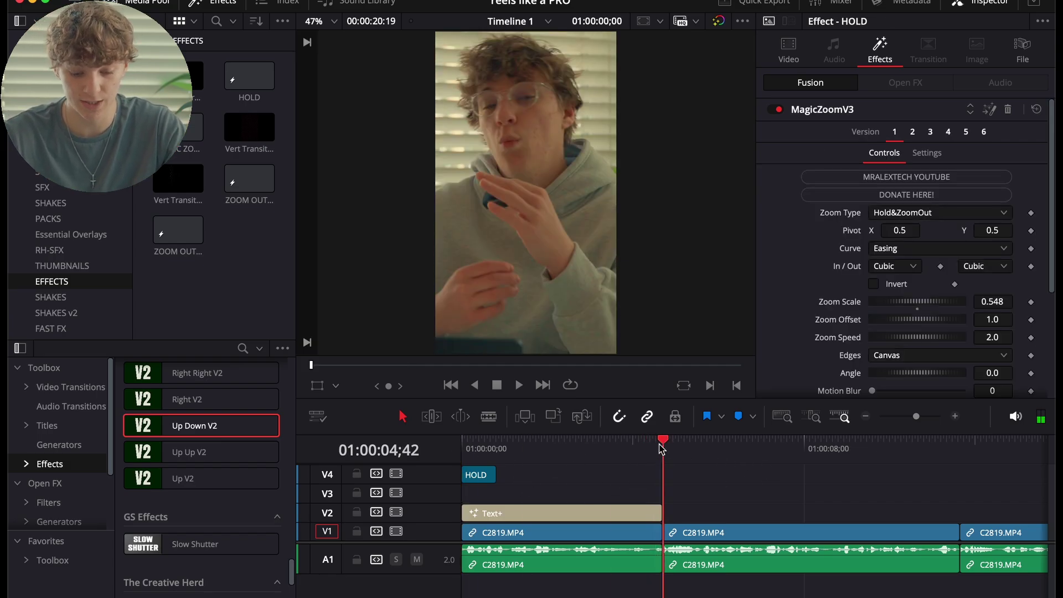
- Add the Vert Transition 2 overlay from the EFFECTS bin and place it on V3 straddling the first cut
{"action": "left_click", "coordinate": [662, 447]}
{"action": "left_click", "coordinate": [55, 237]}
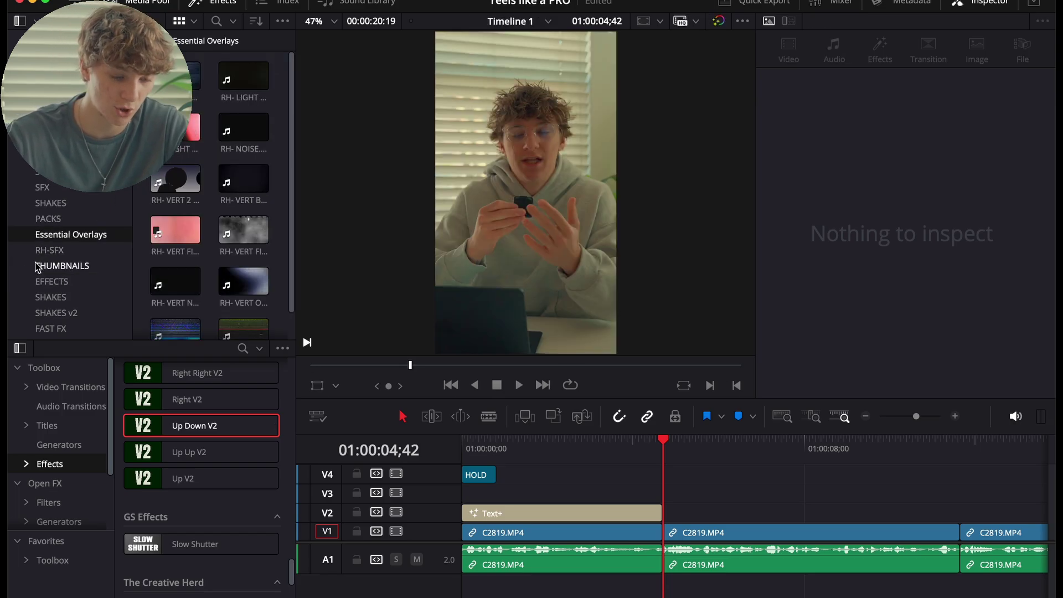
{"action": "left_click", "coordinate": [50, 249]}
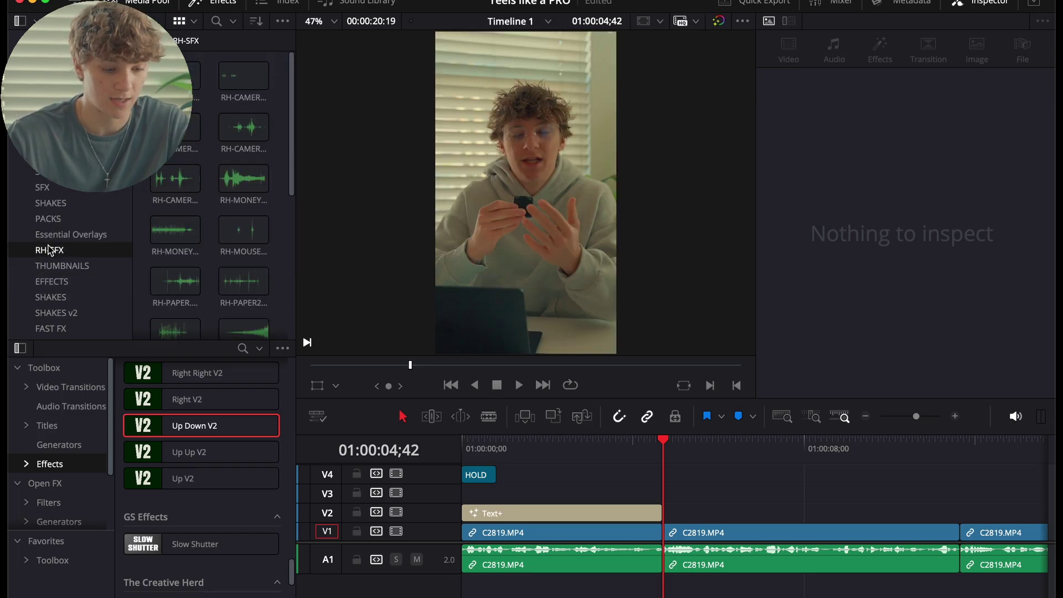
{"action": "left_click", "coordinate": [52, 282]}
{"action": "left_click_drag", "start_coordinate": [188, 172], "coordinate": [667, 475]}
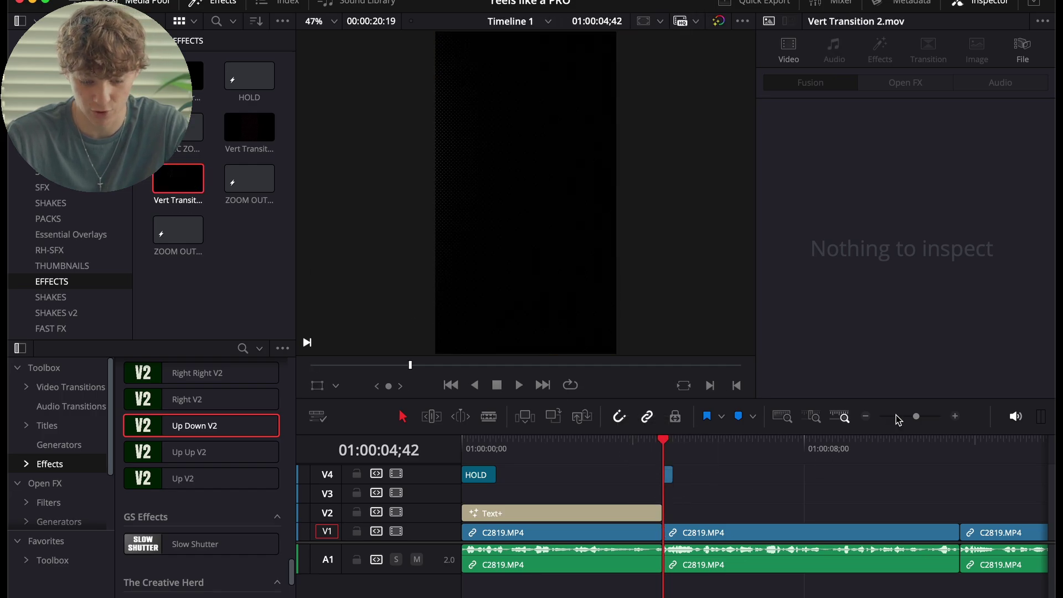
{"action": "left_click", "coordinate": [955, 416]}
{"action": "left_click", "coordinate": [955, 416]}
{"action": "left_click_drag", "start_coordinate": [794, 479], "coordinate": [758, 499]}
- Set the transition overlay's composite mode to Screen and play it back across the cut
{"action": "left_click", "coordinate": [912, 322]}
{"action": "scroll", "coordinate": [886, 387], "scroll_direction": "down", "scroll_amount": 5}
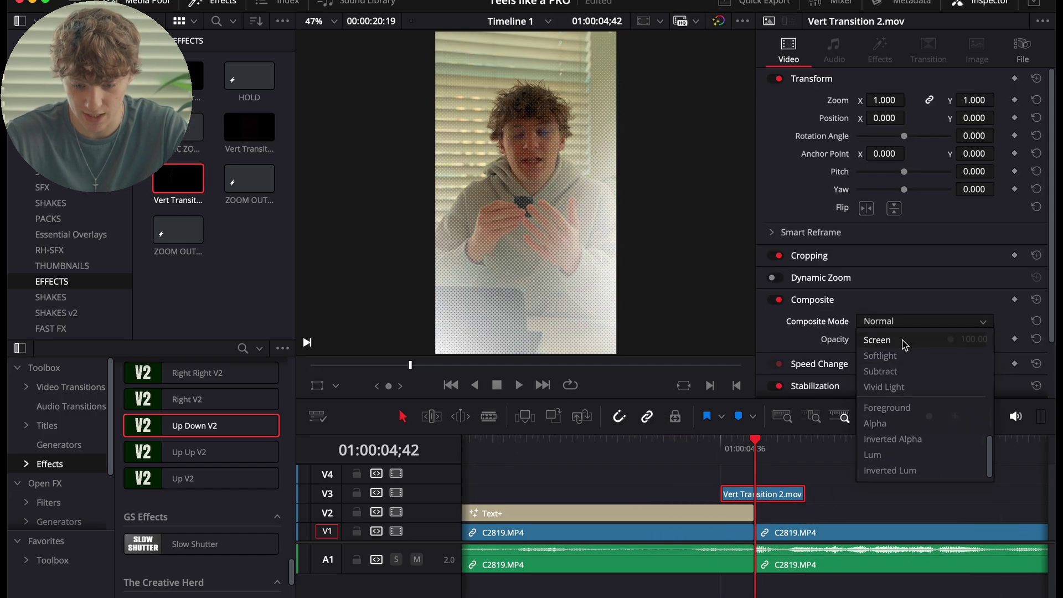
{"action": "left_click", "coordinate": [881, 341]}
{"action": "left_click", "coordinate": [710, 447]}
{"action": "key", "text": "space"}
{"action": "key", "text": "space"}
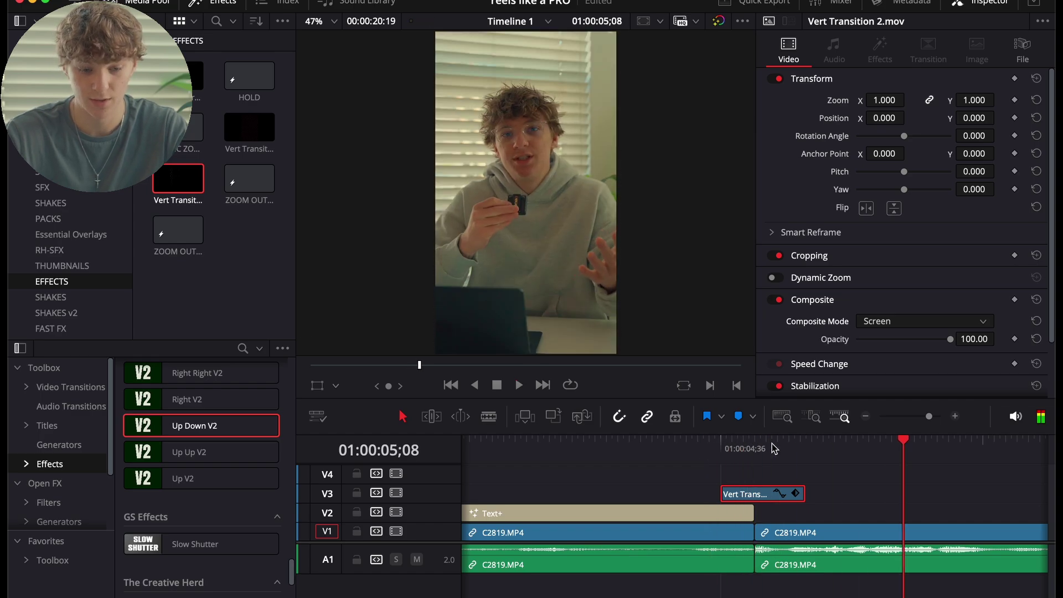
- Place the RKU_TAPE_FX_CASSETTE_VHS_INSERT_LOFI sound effect from the RH-SFX bin on a new audio track beneath the transition
{"action": "left_click", "coordinate": [757, 444]}
{"action": "left_click", "coordinate": [58, 250]}
{"action": "scroll", "coordinate": [172, 249], "scroll_direction": "down", "scroll_amount": 3}
{"action": "left_click_drag", "start_coordinate": [175, 206], "coordinate": [695, 576]}
- Split the tape sound effect at 01:00:04;56 and delete the part after it
{"action": "left_click", "coordinate": [837, 446]}
{"action": "left_click", "coordinate": [880, 591]}
{"action": "key", "text": "super+b"}
{"action": "left_click", "coordinate": [880, 590]}
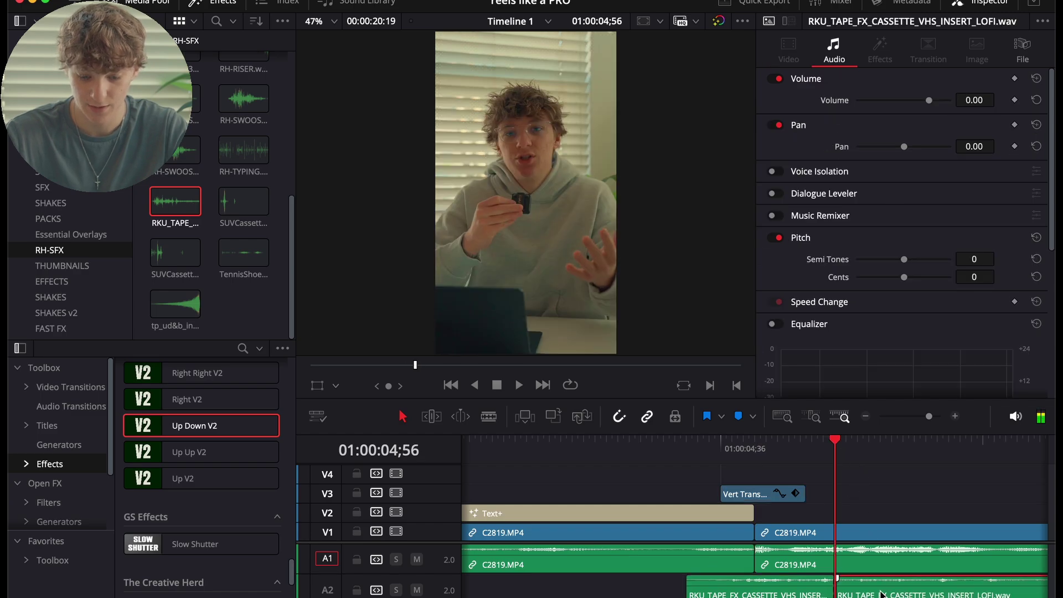
{"action": "key", "text": "BackSpace"}
- Fade out the end of the tape sound effect and set its volume to -8.00
{"action": "left_click_drag", "start_coordinate": [830, 579], "coordinate": [774, 578]}
{"action": "left_click", "coordinate": [740, 587]}
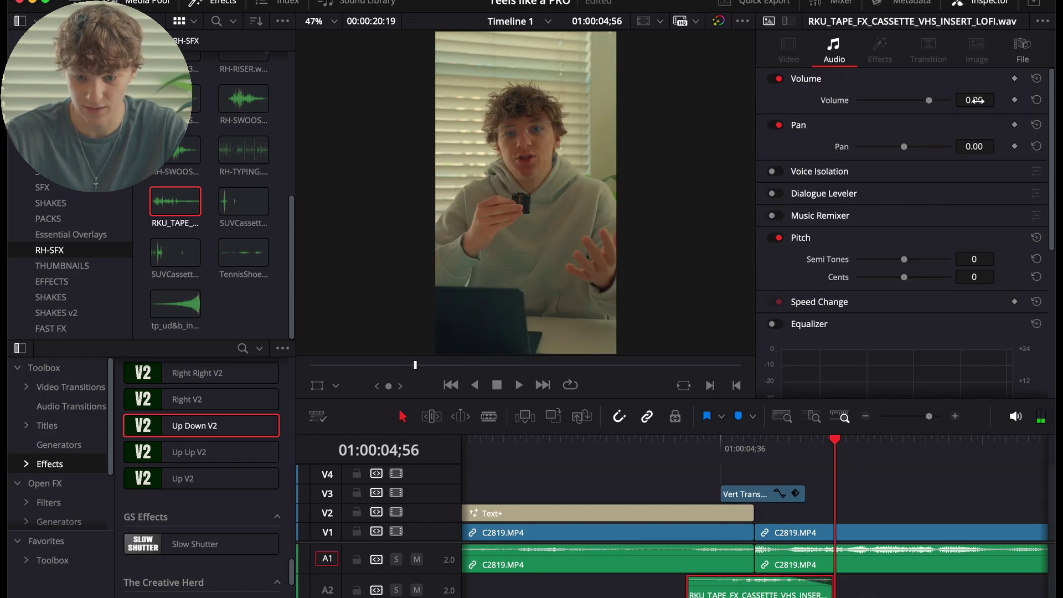
{"action": "left_click_drag", "start_coordinate": [978, 101], "coordinate": [981, 106]}
- Change audio track A2 to mono and play the transition with its sound effect
{"action": "right_click", "coordinate": [449, 590]}
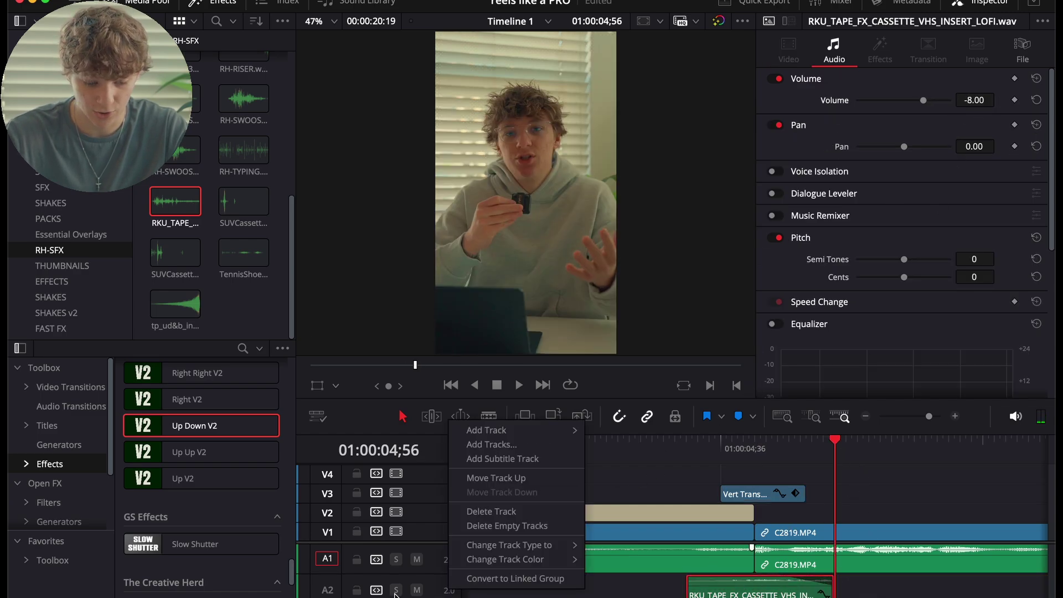
{"action": "mouse_move", "coordinate": [521, 548]}
{"action": "left_click", "coordinate": [609, 545]}
{"action": "left_click_drag", "start_coordinate": [643, 440], "coordinate": [805, 439]}
{"action": "key", "text": "space"}
{"action": "key", "text": "space"}
{"action": "key", "text": "XF86AudioRaiseVolume"}
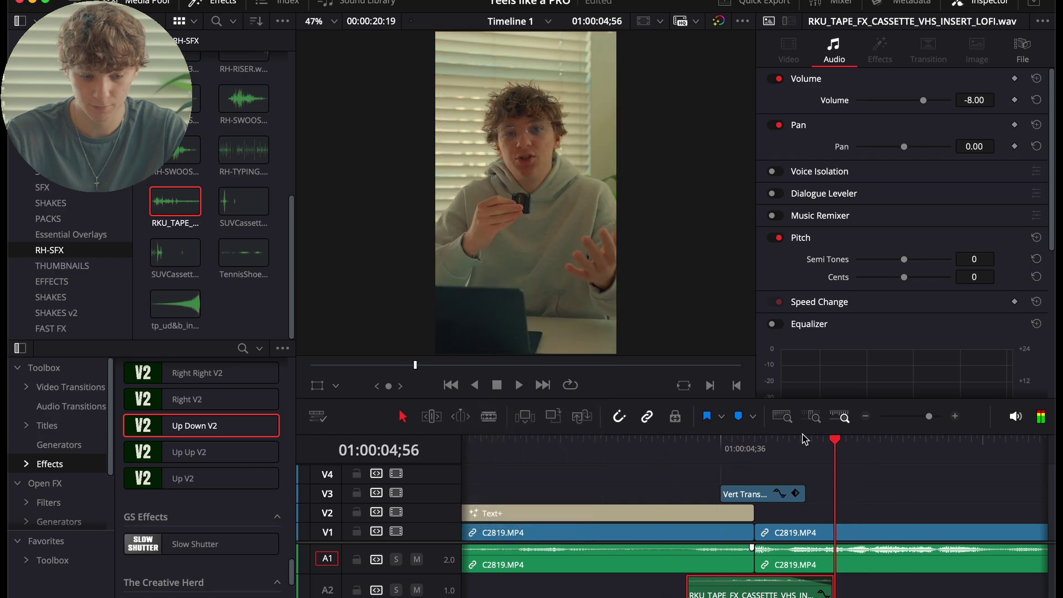
- Play through the clips after the first cut and position the playhead at 01:00:08;58 in the second clip
{"action": "left_click", "coordinate": [866, 419]}
{"action": "left_click", "coordinate": [540, 525]}
{"action": "key", "text": "space"}
{"action": "left_click", "coordinate": [955, 416]}
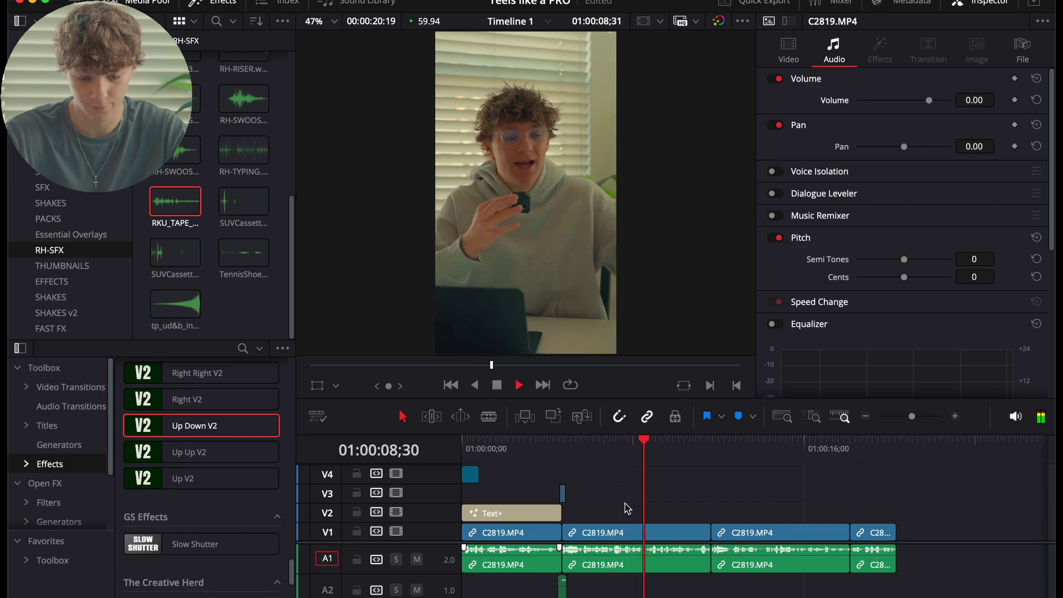
{"action": "left_click_drag", "start_coordinate": [677, 446], "coordinate": [598, 447]}
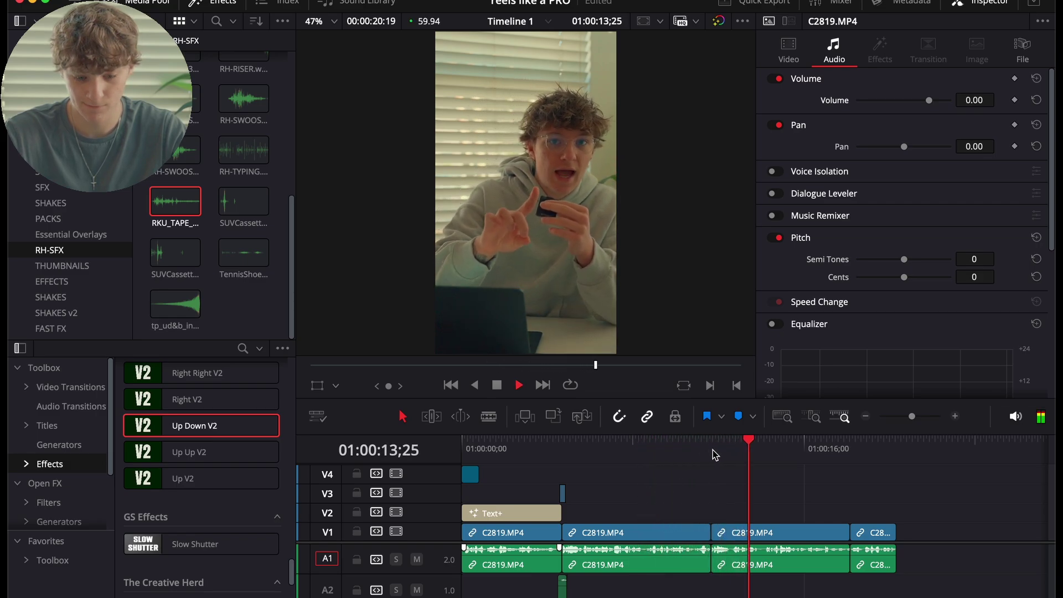
{"action": "left_click", "coordinate": [626, 443]}
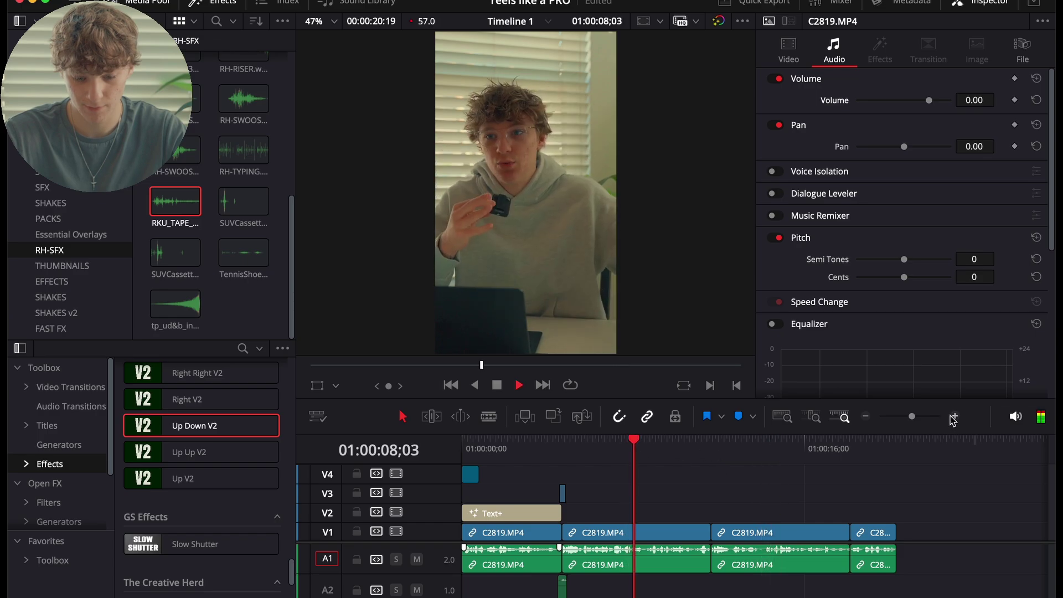
{"action": "scroll", "coordinate": [814, 493], "scroll_direction": "up", "scroll_amount": 2}
{"action": "left_click", "coordinate": [797, 528]}
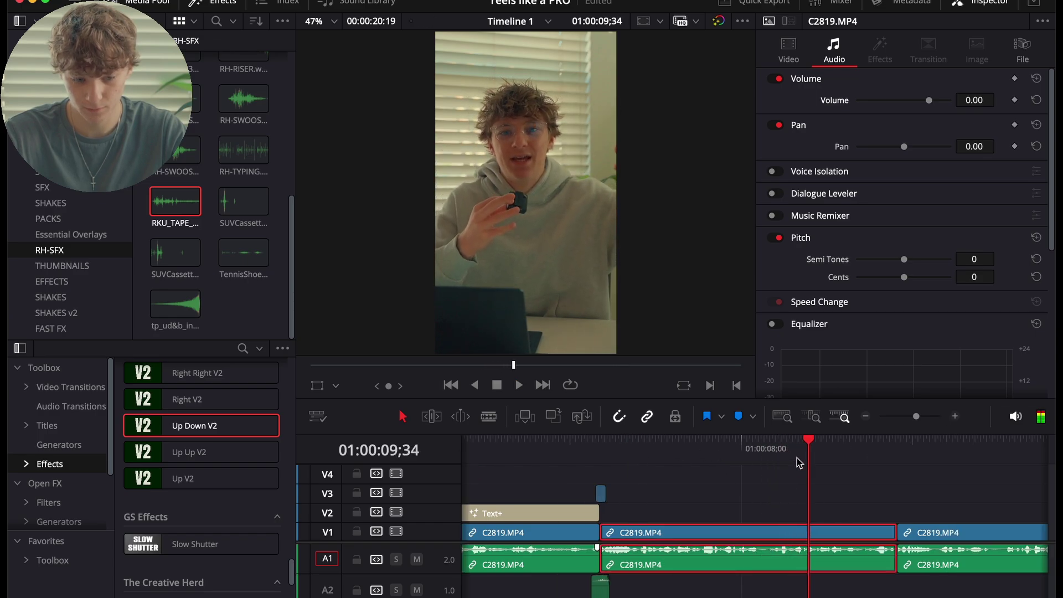
{"action": "left_click", "coordinate": [770, 448]}
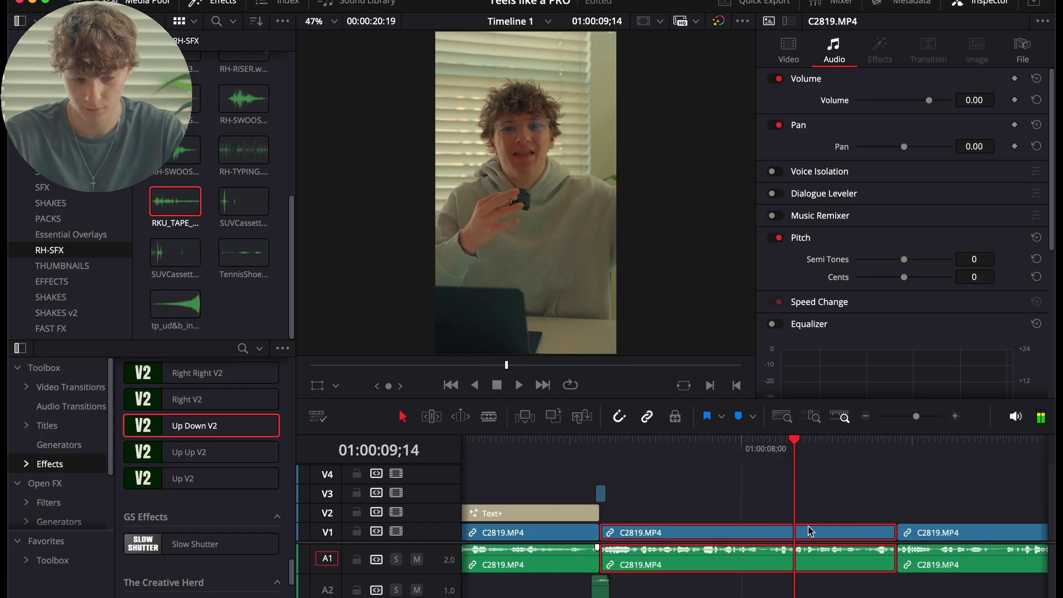
{"action": "left_click", "coordinate": [770, 449]}
{"action": "key", "text": "space"}
{"action": "left_click", "coordinate": [753, 512]}
- Add a Text+ title on V2 at 01:00:08;58 and trim its end to the second clip's end
{"action": "left_click", "coordinate": [47, 425]}
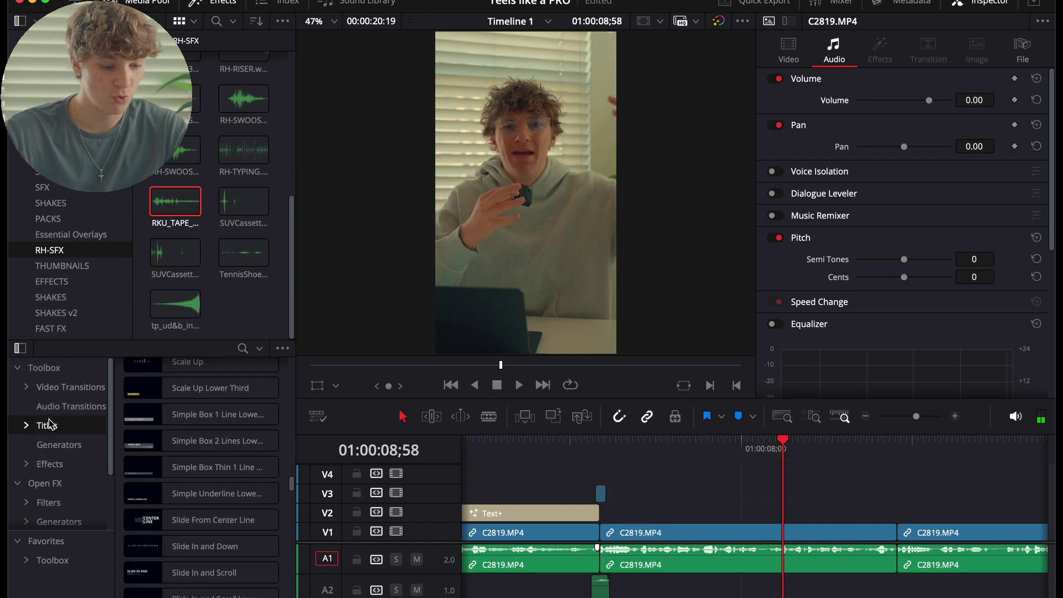
{"action": "scroll", "coordinate": [225, 426], "scroll_direction": "up", "scroll_amount": 5}
{"action": "left_click_drag", "start_coordinate": [182, 528], "coordinate": [786, 504]}
{"action": "scroll", "coordinate": [895, 506], "scroll_direction": "right", "scroll_amount": 3}
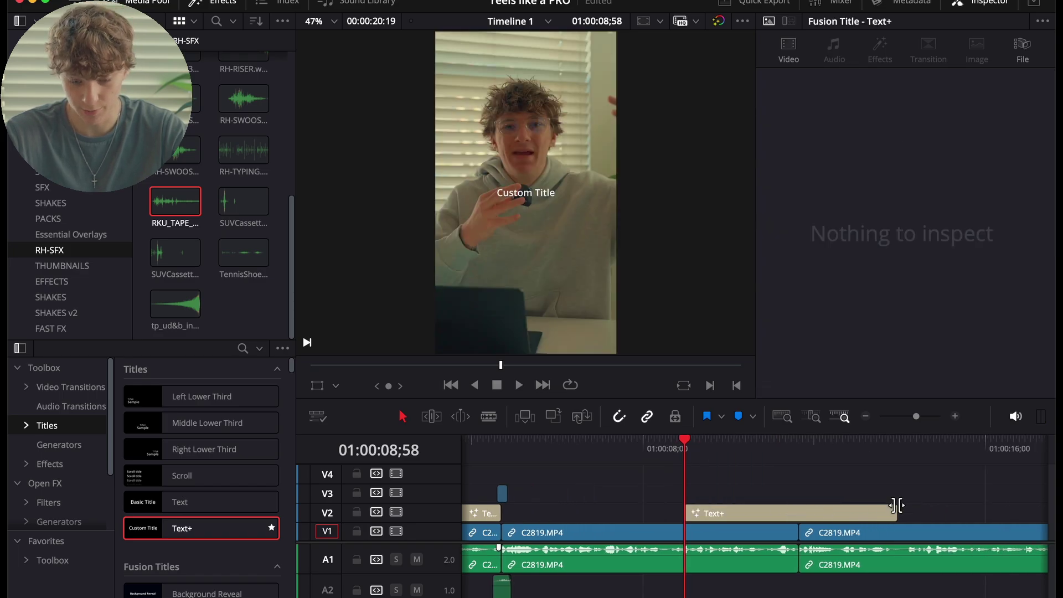
{"action": "left_click_drag", "start_coordinate": [897, 507], "coordinate": [808, 505]}
- Set the new title's font to Clash Display Variable in Bold and its size to about 0.1457
{"action": "left_click", "coordinate": [787, 512]}
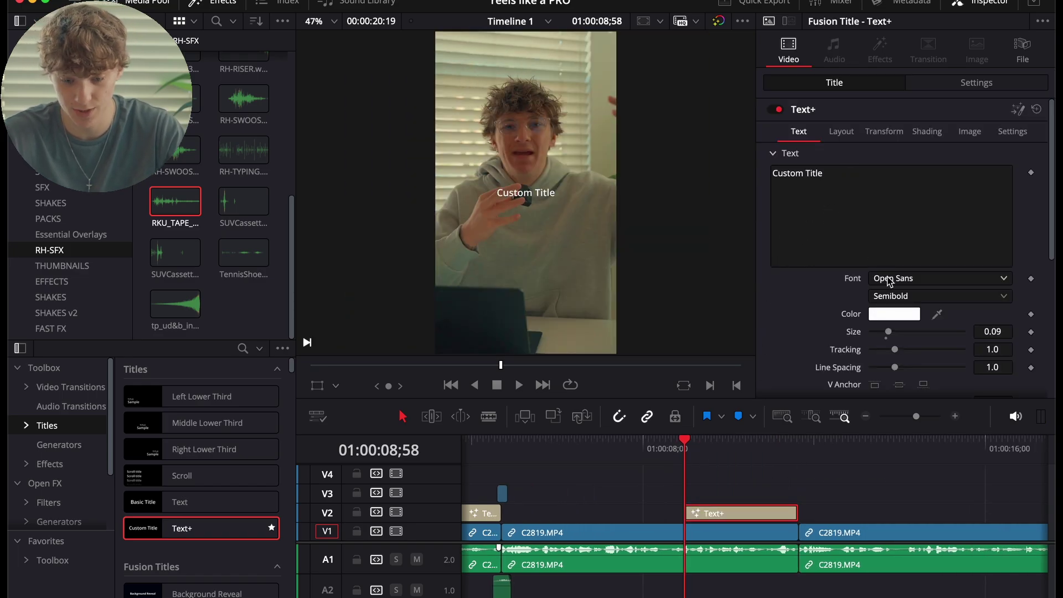
{"action": "left_click", "coordinate": [889, 279]}
{"action": "key", "text": "Down"}
{"action": "key", "text": "Down"}
{"action": "key", "text": "Down"}
{"action": "key", "text": "Down"}
{"action": "key", "text": "Down"}
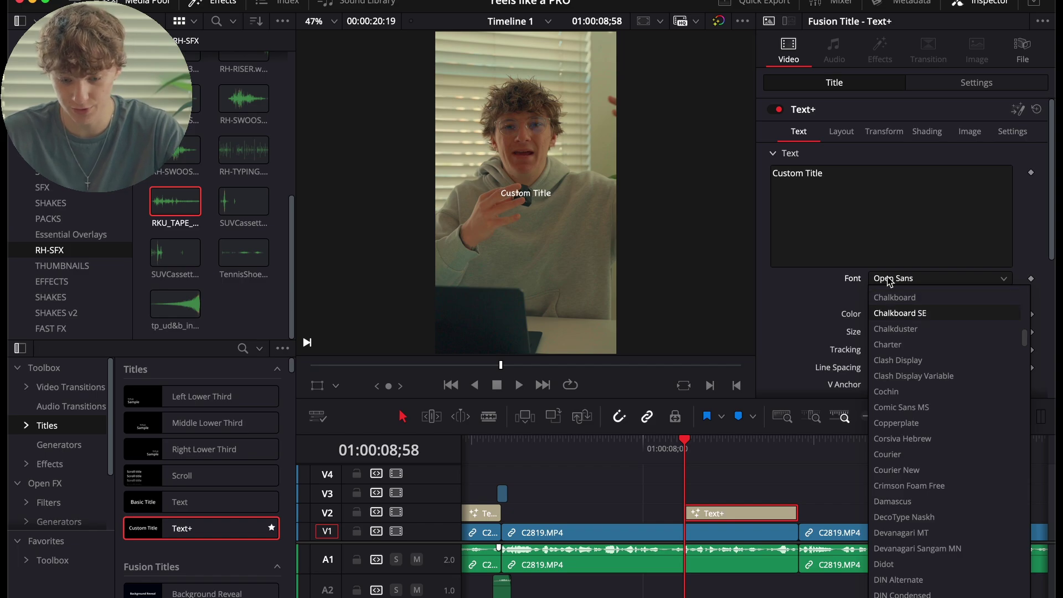
{"action": "key", "text": "Return"}
{"action": "left_click", "coordinate": [888, 284]}
{"action": "left_click", "coordinate": [886, 283]}
{"action": "left_click", "coordinate": [888, 295]}
{"action": "left_click_drag", "start_coordinate": [888, 331], "coordinate": [898, 331]}
- Split the new title at about 01:00:10;04, delete the remainder, and return the playhead to the title's start
{"action": "key", "text": "space"}
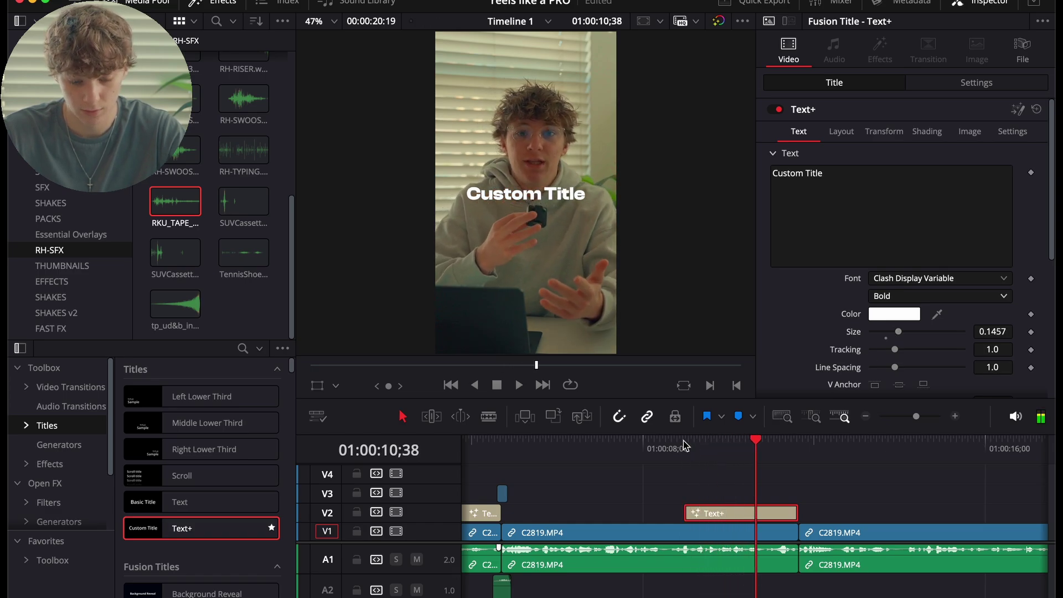
{"action": "left_click", "coordinate": [684, 441]}
{"action": "key", "text": "space"}
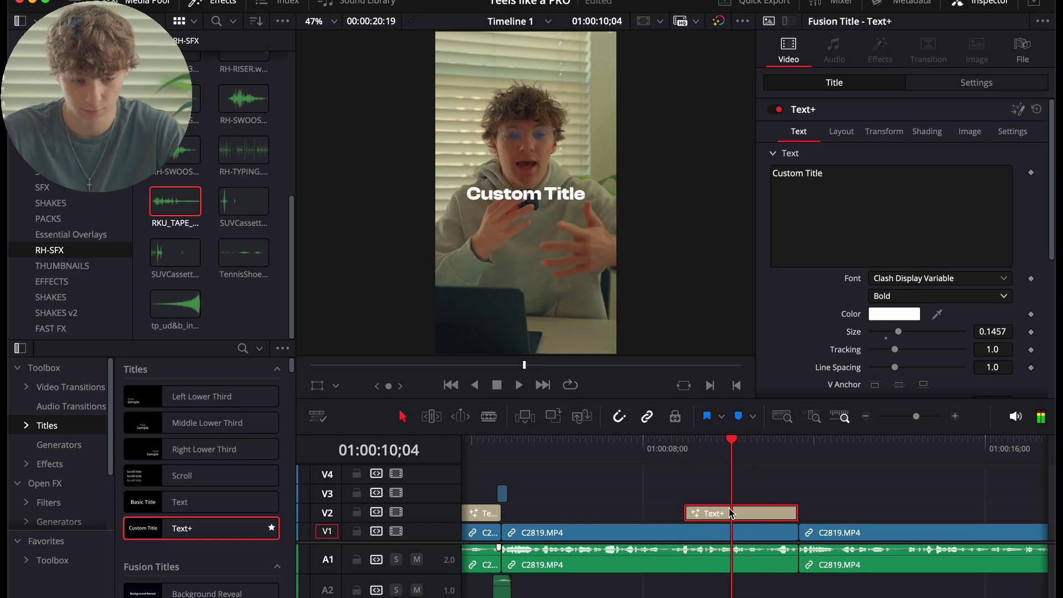
{"action": "key", "text": "Right"}
{"action": "key", "text": "super+b"}
{"action": "left_click", "coordinate": [756, 516]}
{"action": "key", "text": "BackSpace"}
{"action": "left_click_drag", "start_coordinate": [697, 449], "coordinate": [685, 449]}
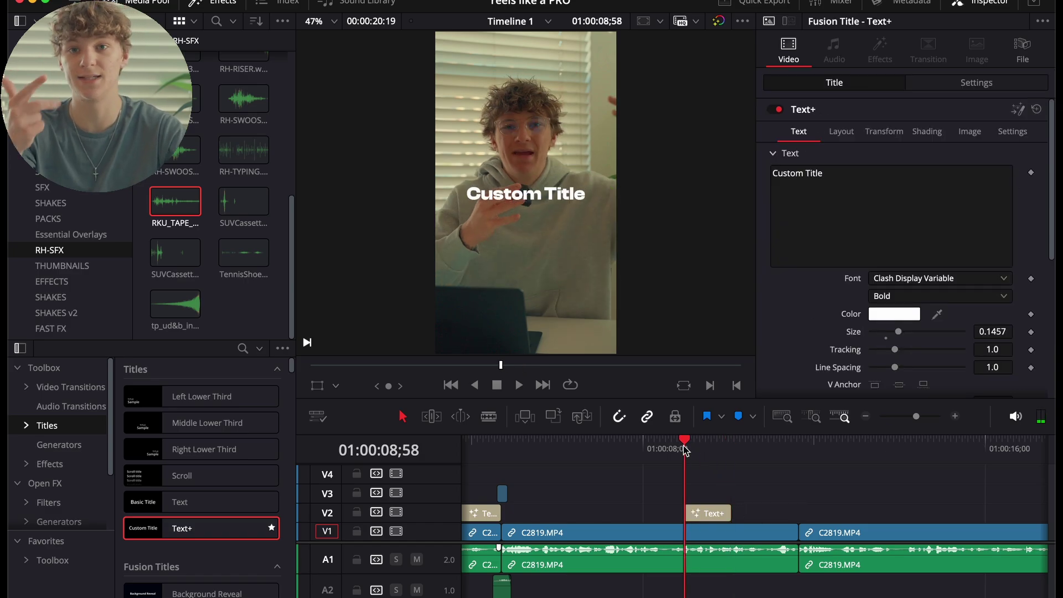
- Duplicate the Text+ title on V2 onto V3 and V4, aligned at the same start
{"action": "left_click", "coordinate": [707, 508]}
{"action": "left_click_drag", "start_coordinate": [708, 509], "coordinate": [707, 474], "text": "alt"}
{"action": "left_click", "coordinate": [707, 494]}
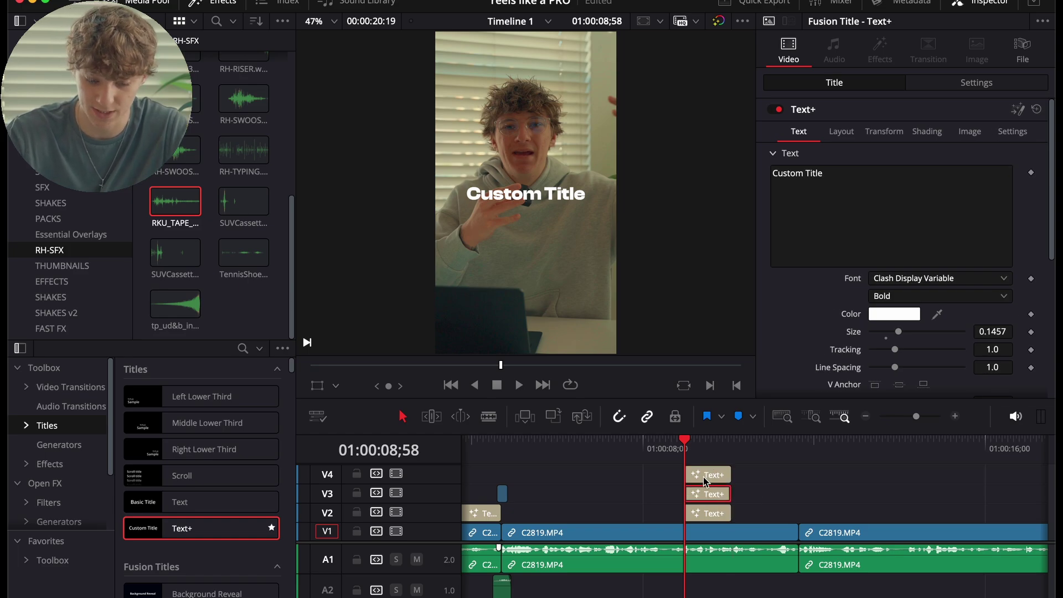
- Set the V2 title's text to "Making" and the V3 title's text to "That"
{"action": "left_click", "coordinate": [707, 514]}
{"action": "triple_click", "coordinate": [842, 177]}
{"action": "type", "text": "M"}
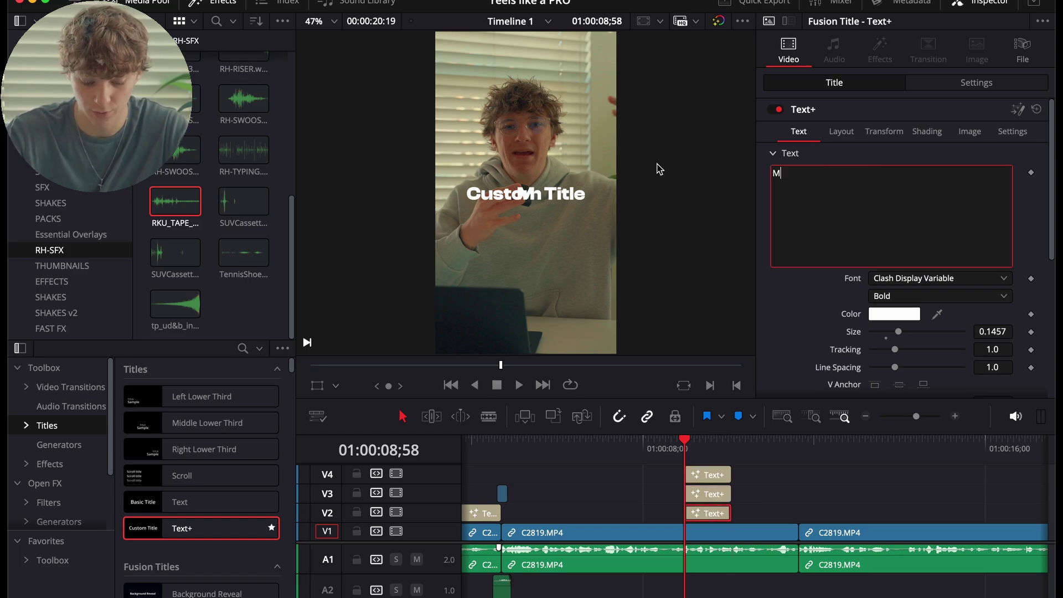
{"action": "type", "text": "aking"}
{"action": "left_click", "coordinate": [708, 493]}
{"action": "left_click_drag", "start_coordinate": [864, 189], "coordinate": [747, 157]}
{"action": "type", "text": "That"}
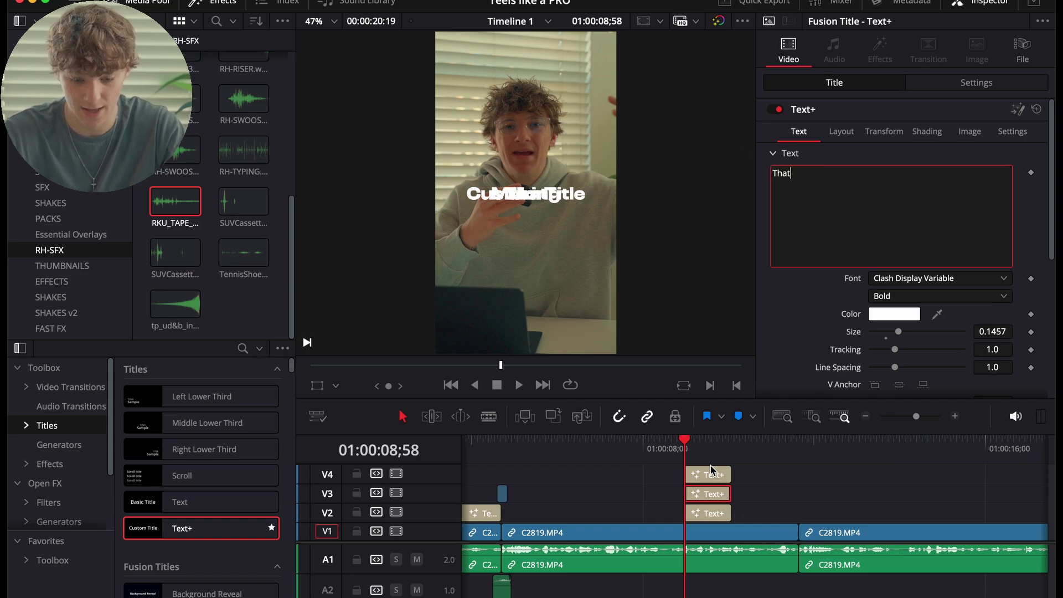
{"action": "left_click", "coordinate": [711, 473]}
{"action": "left_click_drag", "start_coordinate": [902, 183], "coordinate": [690, 159]}
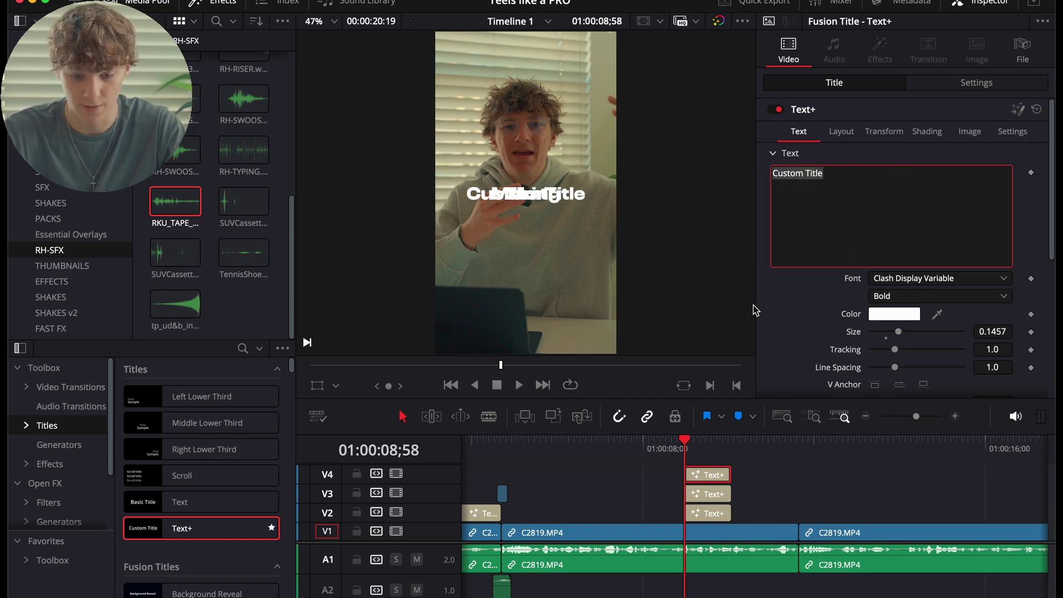
{"action": "type", "text": "That"}
- Play to the spoken word "That", split the V3 title at about 01:00:09;14, and delete its opening part
{"action": "left_click", "coordinate": [709, 494]}
{"action": "left_click", "coordinate": [701, 514]}
{"action": "key", "text": "space"}
{"action": "key", "text": "space"}
{"action": "left_click", "coordinate": [704, 491]}
{"action": "key", "text": "super+b"}
{"action": "key", "text": "BackSpace"}
{"action": "left_click", "coordinate": [709, 493]}
{"action": "key", "text": "space"}
{"action": "key", "text": "space"}
- Split the V4 title slightly after the V3 title's start, in time with the speech, and delete its opening part
{"action": "left_click", "coordinate": [710, 474]}
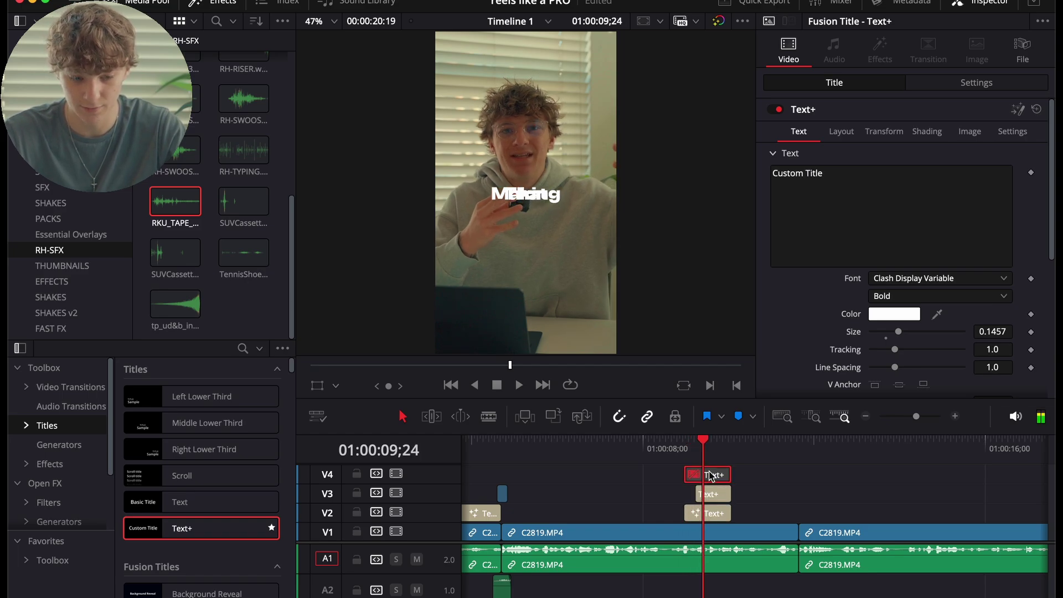
{"action": "key", "text": "space"}
{"action": "key", "text": "space"}
{"action": "left_click", "coordinate": [698, 449]}
{"action": "key", "text": "space"}
{"action": "key", "text": "space"}
{"action": "key", "text": "space"}
{"action": "key", "text": "super+b"}
{"action": "key", "text": "BackSpace"}
- Replay from the titles' start at 01:00:08;58, then enlarge the "Making" title and shift it left of centre
{"action": "left_click", "coordinate": [720, 474]}
{"action": "left_click", "coordinate": [683, 449]}
{"action": "key", "text": "space"}
{"action": "key", "text": "space"}
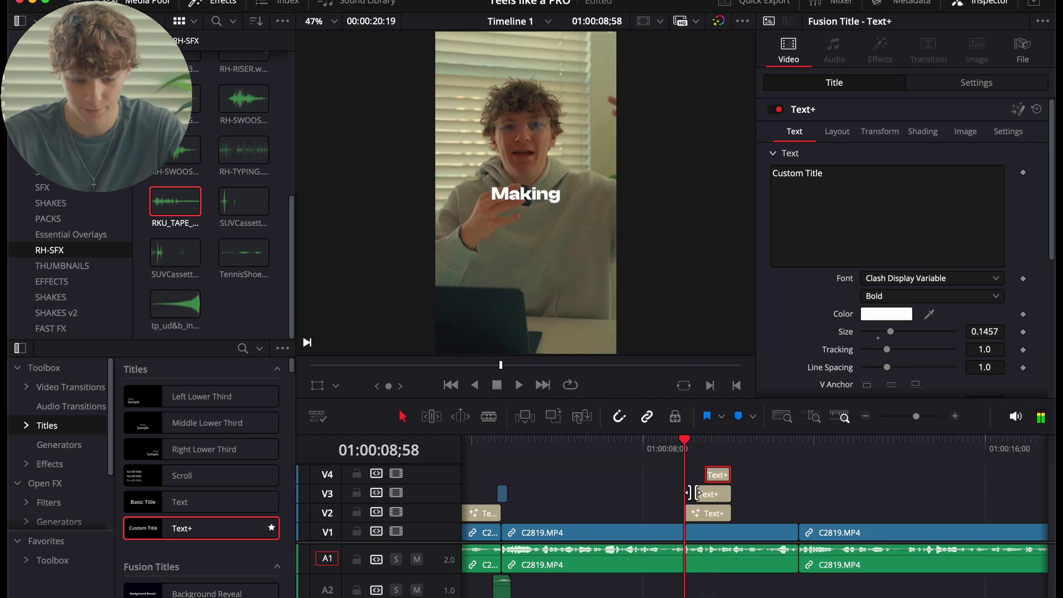
{"action": "left_click", "coordinate": [699, 515]}
{"action": "left_click_drag", "start_coordinate": [897, 331], "coordinate": [915, 331]}
{"action": "left_click", "coordinate": [845, 131]}
{"action": "left_click_drag", "start_coordinate": [900, 190], "coordinate": [807, 190]}
- Set the "That" title's size to 0.2441 and lower its Center Y to about 0.41, beneath "Making"
{"action": "left_click", "coordinate": [714, 495]}
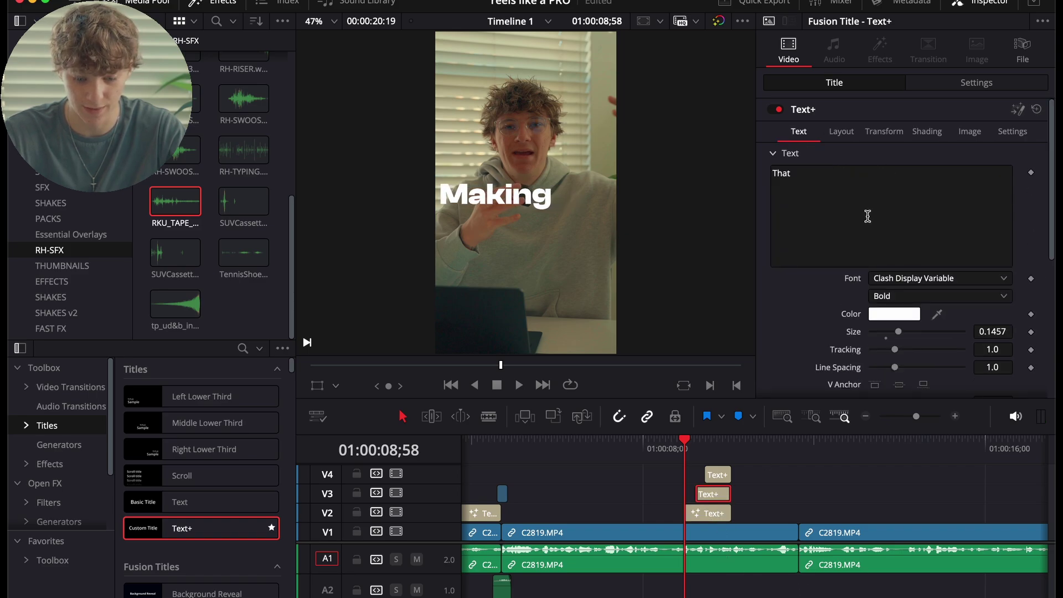
{"action": "left_click", "coordinate": [842, 132]}
{"action": "left_click", "coordinate": [697, 444]}
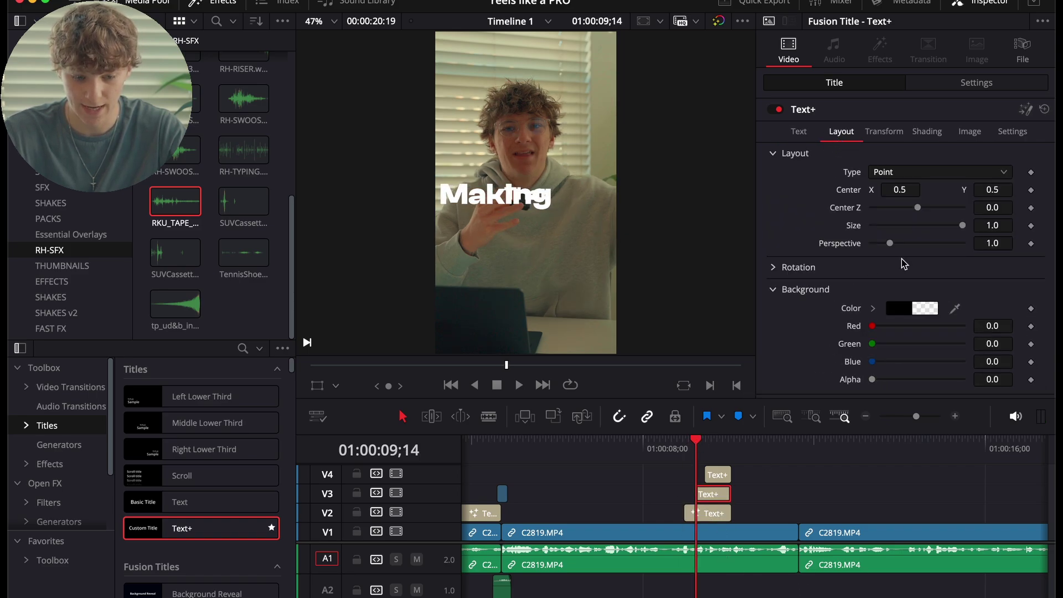
{"action": "left_click", "coordinate": [799, 132]}
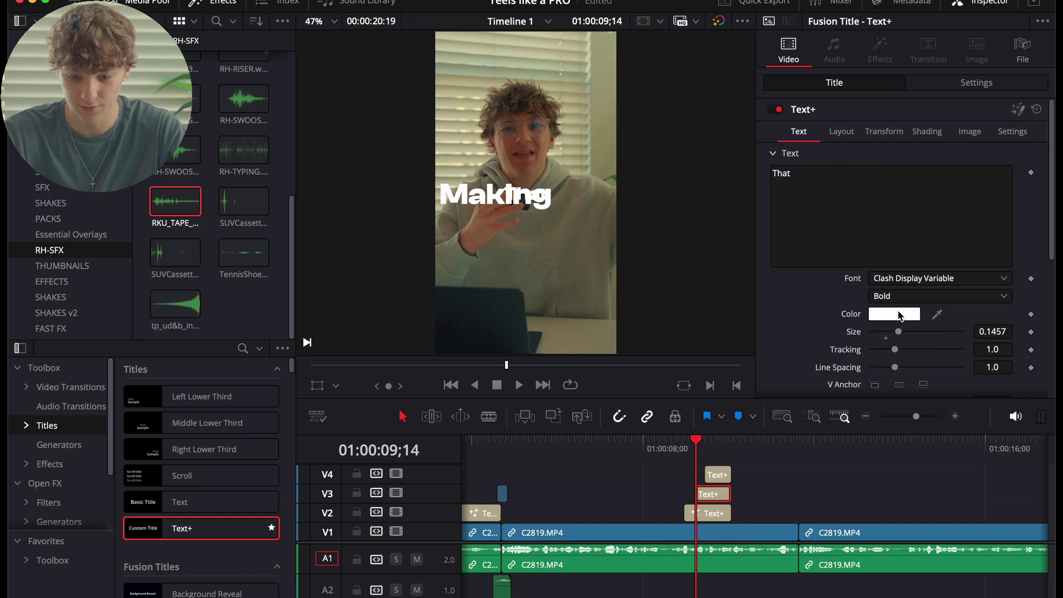
{"action": "left_click_drag", "start_coordinate": [902, 331], "coordinate": [919, 332]}
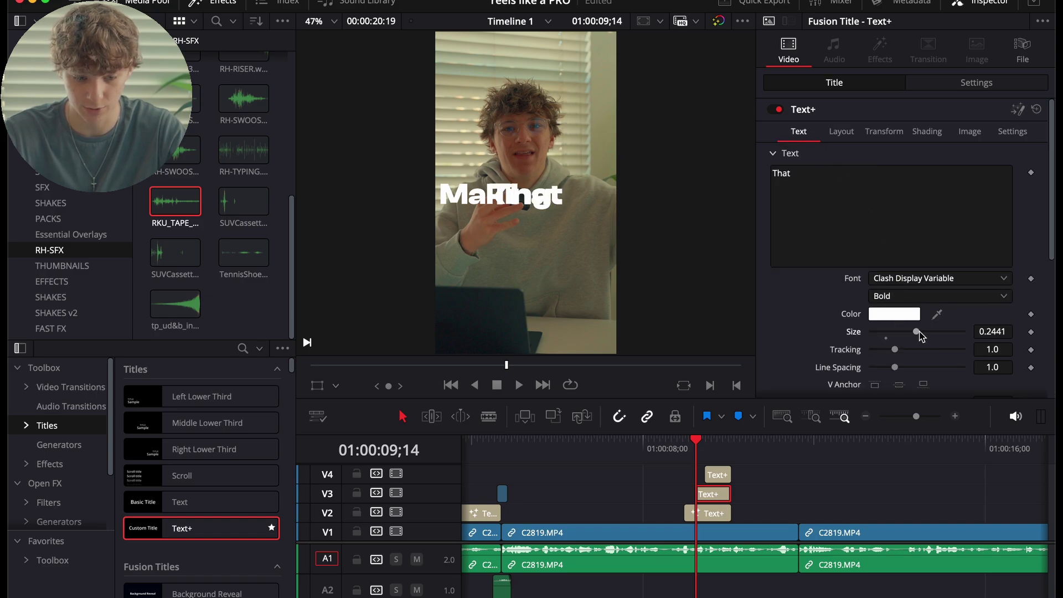
{"action": "left_click", "coordinate": [844, 133]}
{"action": "left_click_drag", "start_coordinate": [997, 188], "coordinate": [950, 188]}
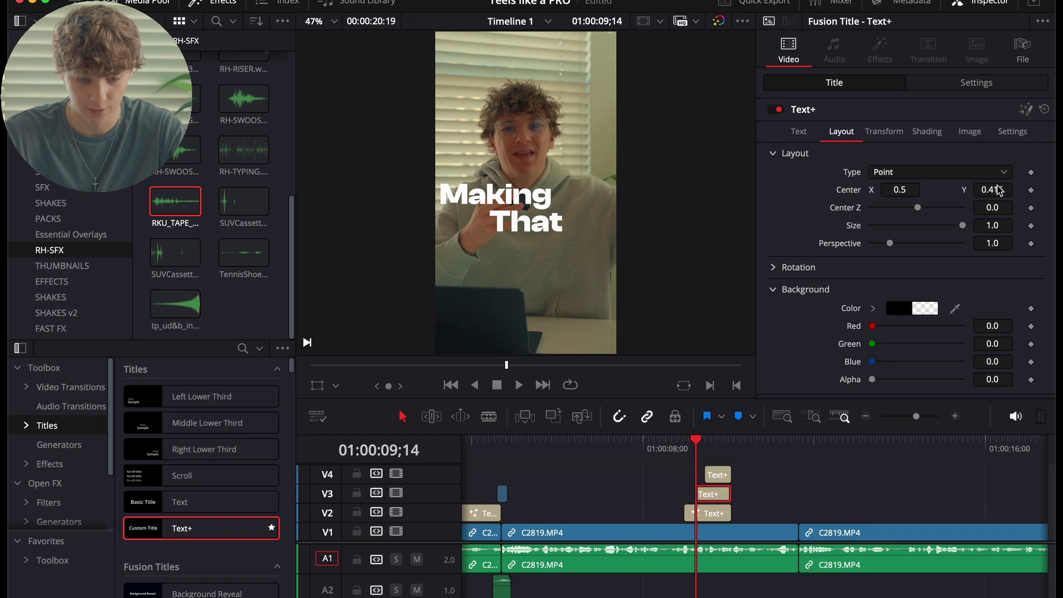
- Change the "That" title's colour from the colour picker to a light grey
{"action": "left_click", "coordinate": [711, 490]}
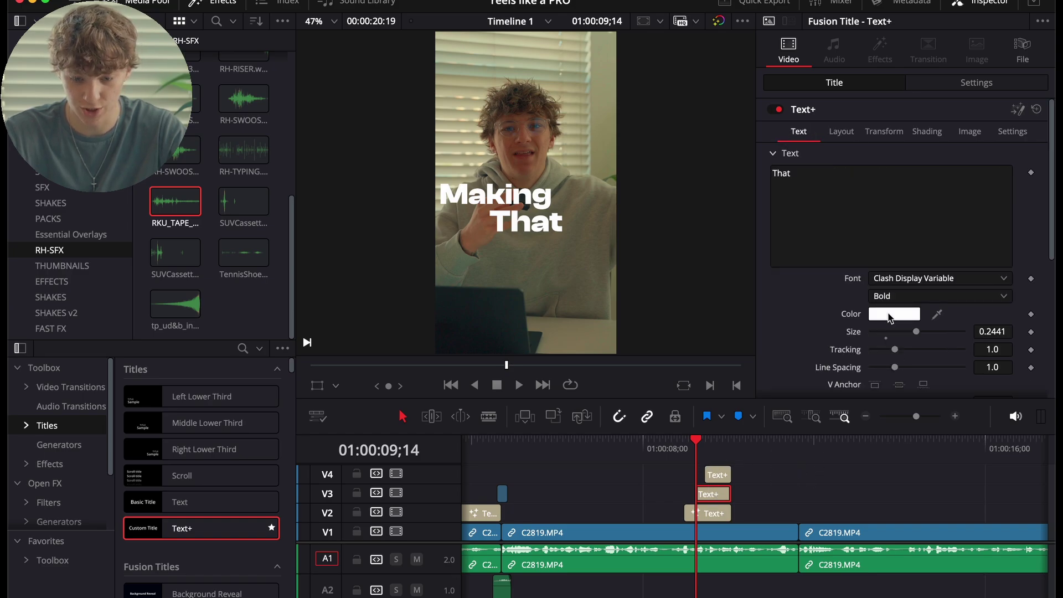
{"action": "left_click", "coordinate": [890, 314]}
{"action": "left_click_drag", "start_coordinate": [107, 513], "coordinate": [72, 520]}
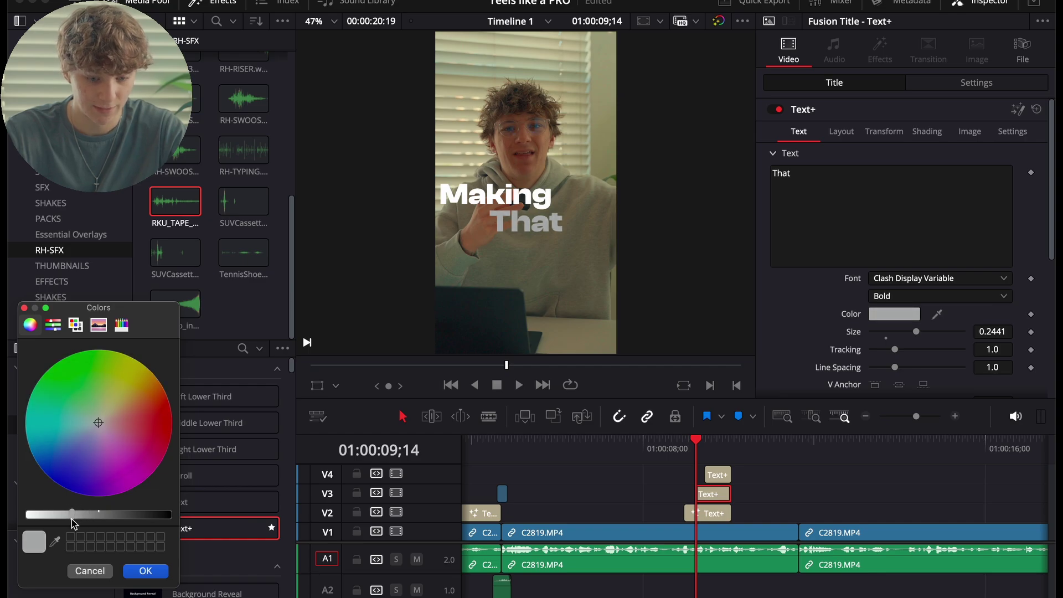
{"action": "left_click", "coordinate": [153, 571]}
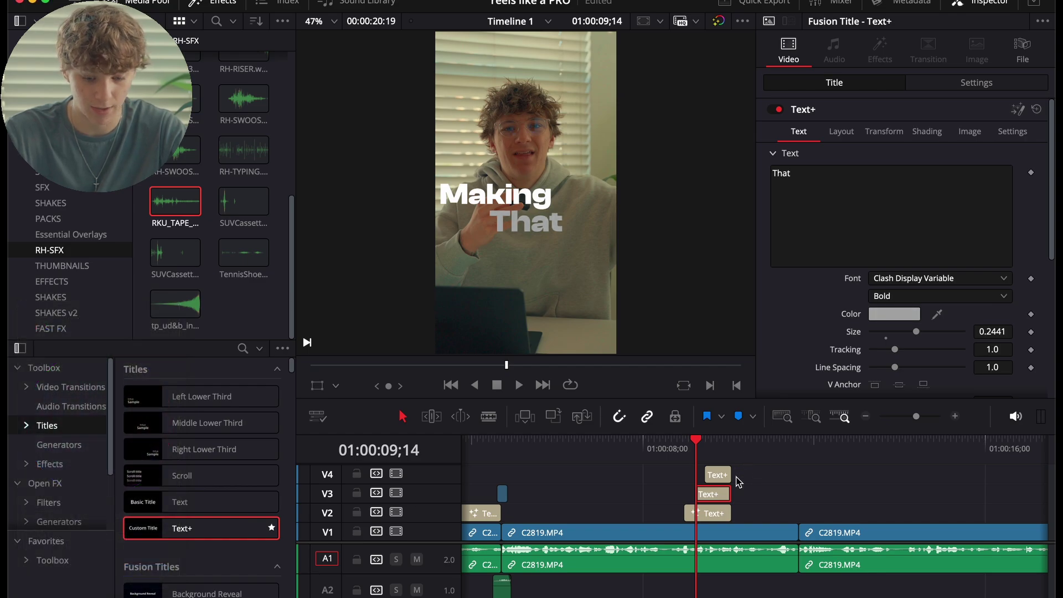
- Play on to 01:00:09;35 and lower the V4 title's Center Y to 0.331, beneath "That"
{"action": "key", "text": "space"}
{"action": "key", "text": "space"}
{"action": "left_click", "coordinate": [719, 469]}
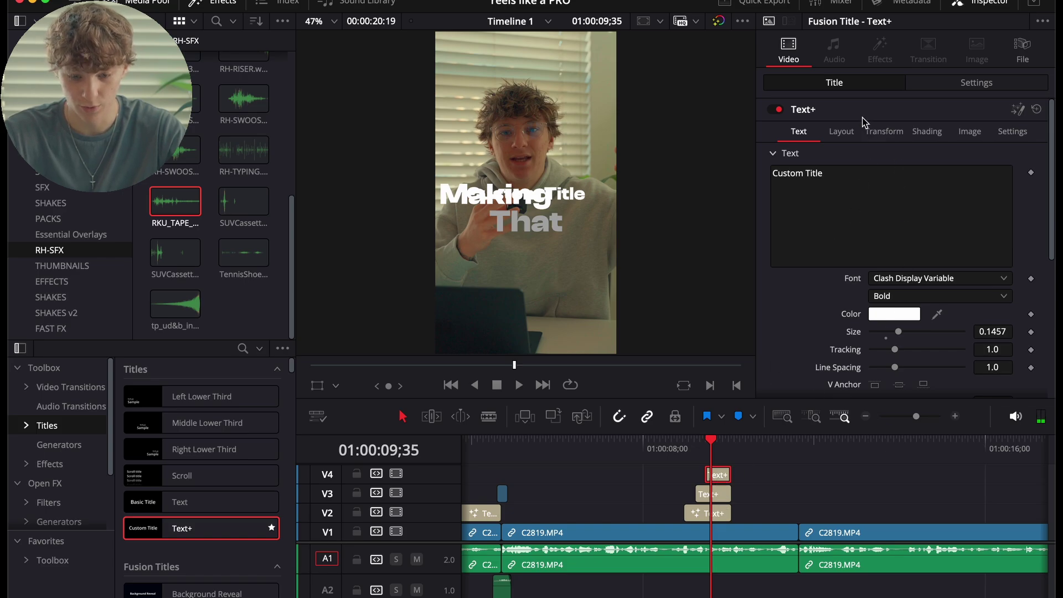
{"action": "left_click", "coordinate": [853, 130]}
{"action": "left_click_drag", "start_coordinate": [1000, 194], "coordinate": [991, 193]}
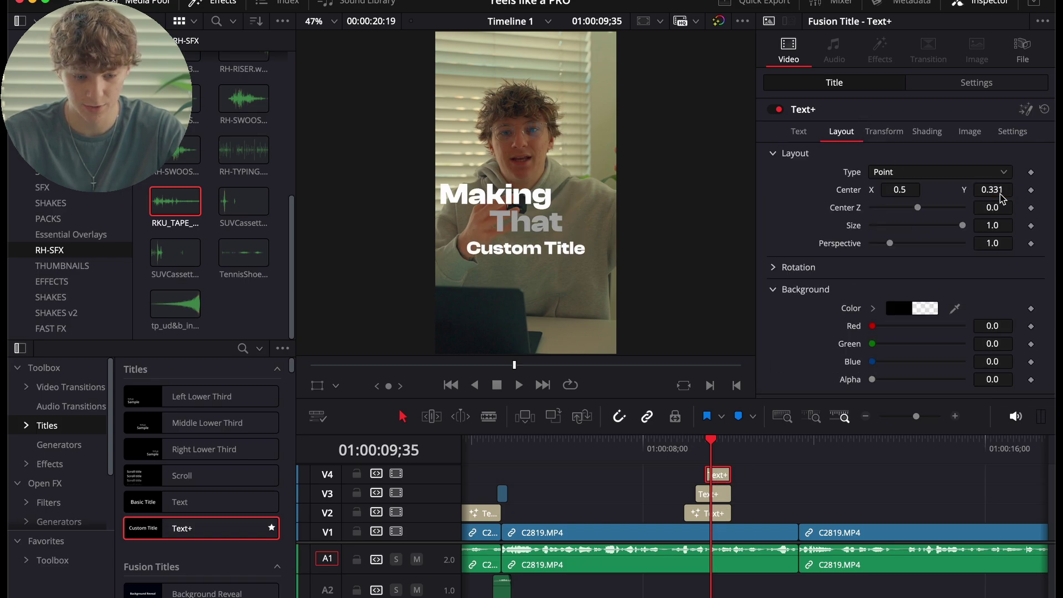
- Open the V4 title in Fusion and define a new Number control named Counter on the Template node's Text page
{"action": "left_click", "coordinate": [811, 135]}
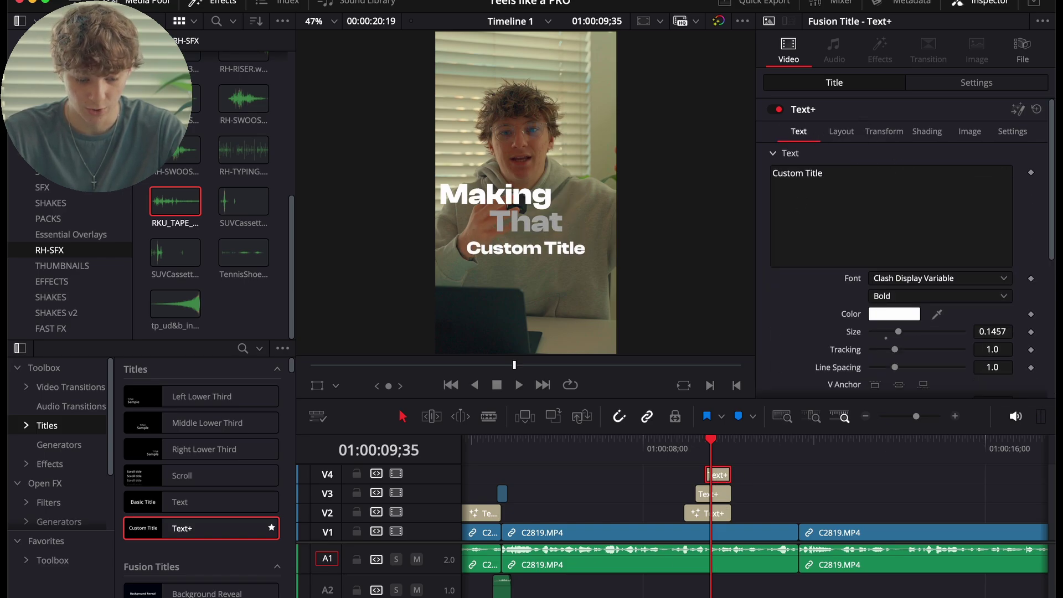
{"action": "key", "text": "shift+5"}
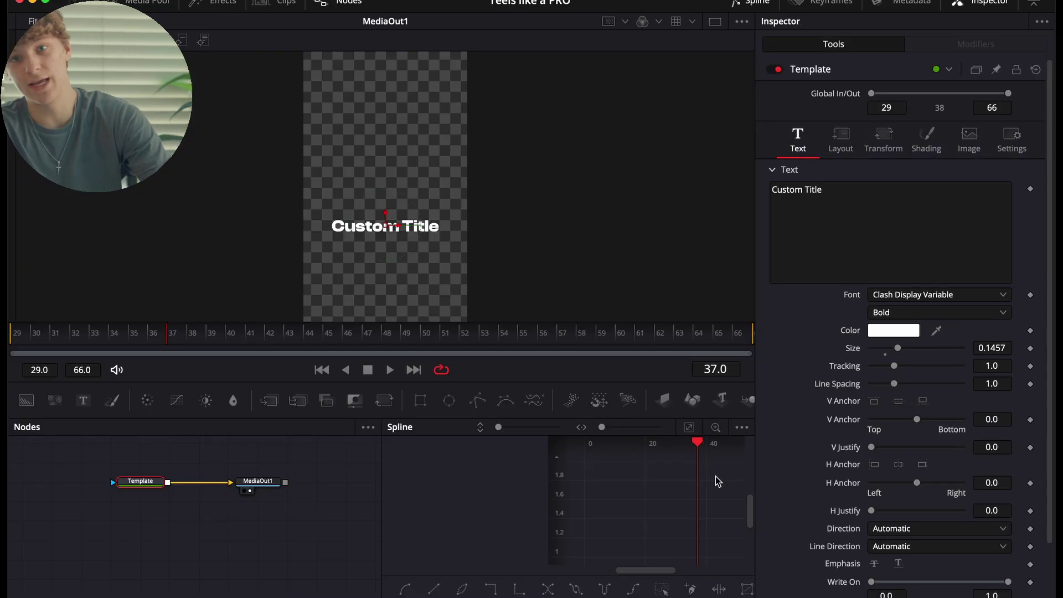
{"action": "right_click", "coordinate": [138, 487]}
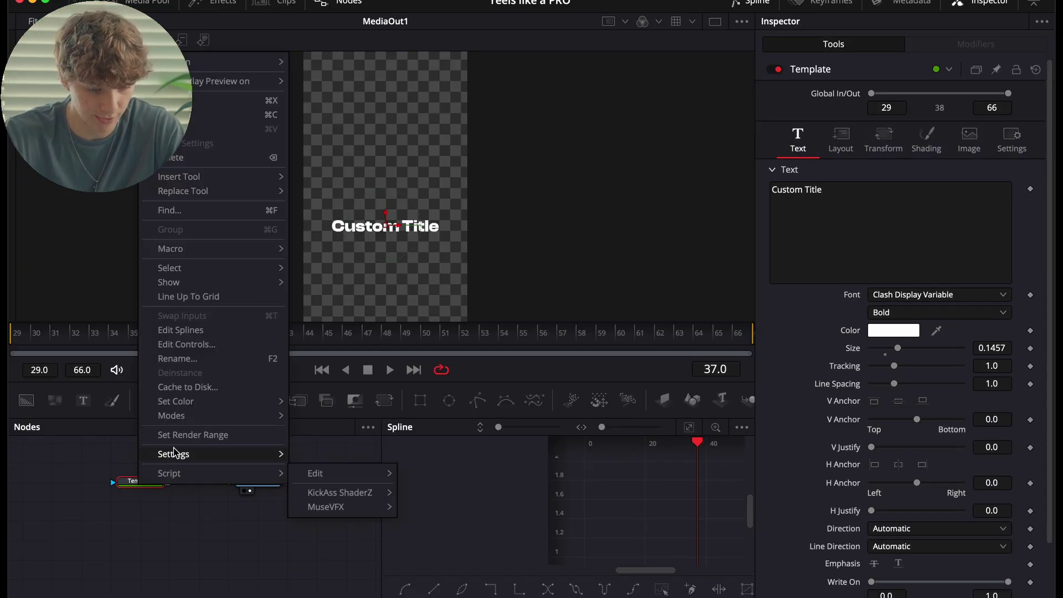
{"action": "left_click", "coordinate": [186, 344]}
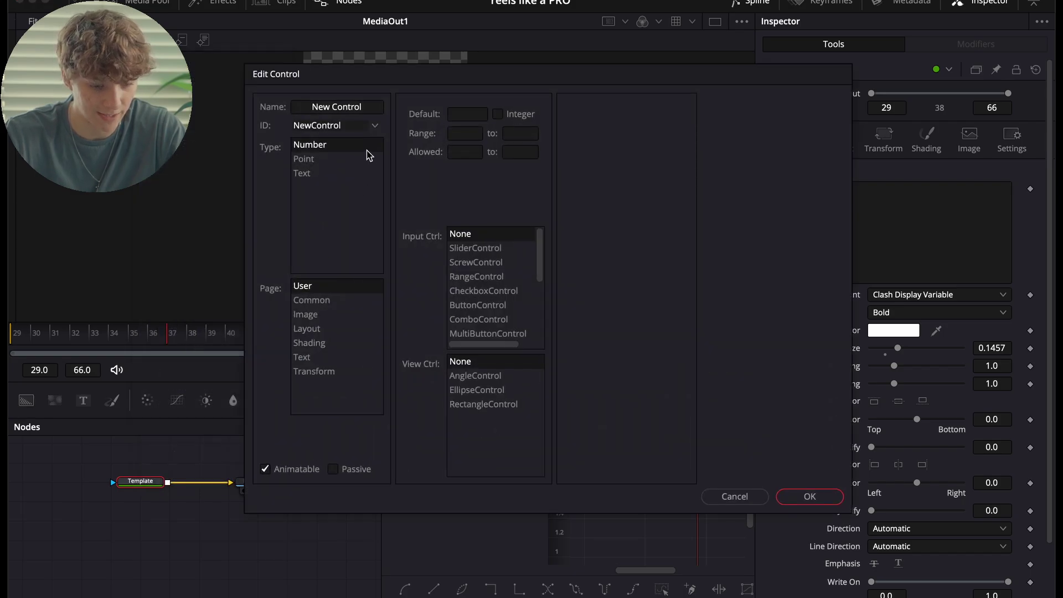
{"action": "triple_click", "coordinate": [370, 113]}
{"action": "type", "text": "Counter"}
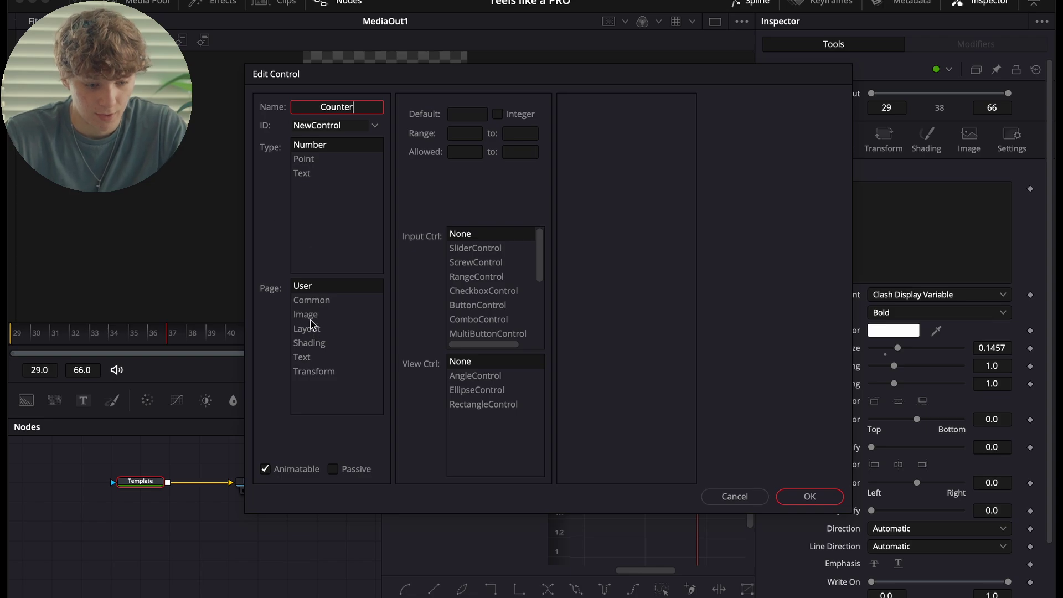
{"action": "left_click", "coordinate": [325, 358]}
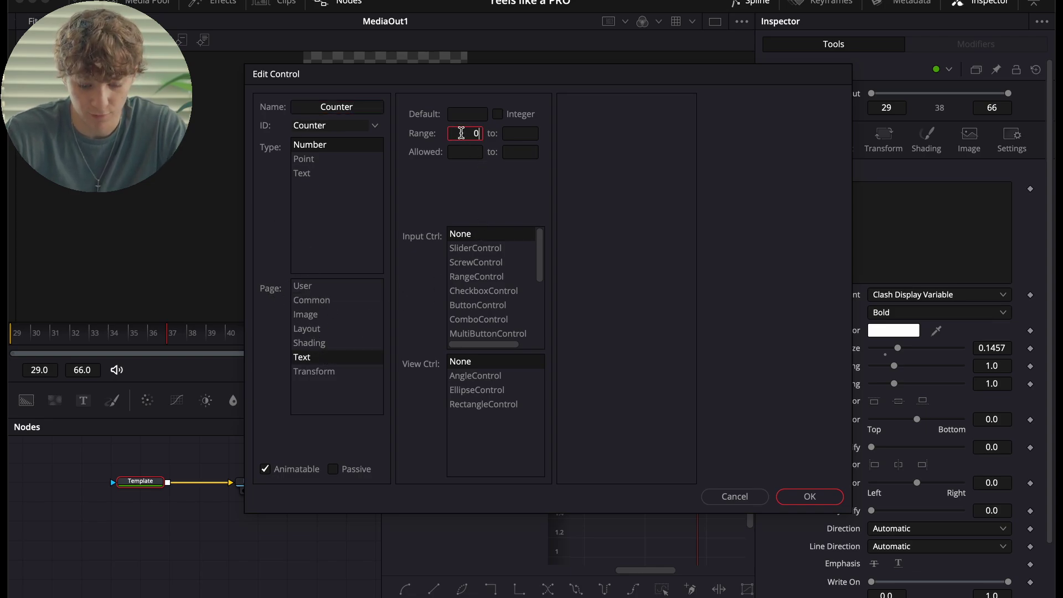
- Give the Counter control a range of 0 to 10000 with SliderControl as its input, and create it
{"action": "type", "text": "0"}
{"action": "left_click", "coordinate": [524, 133]}
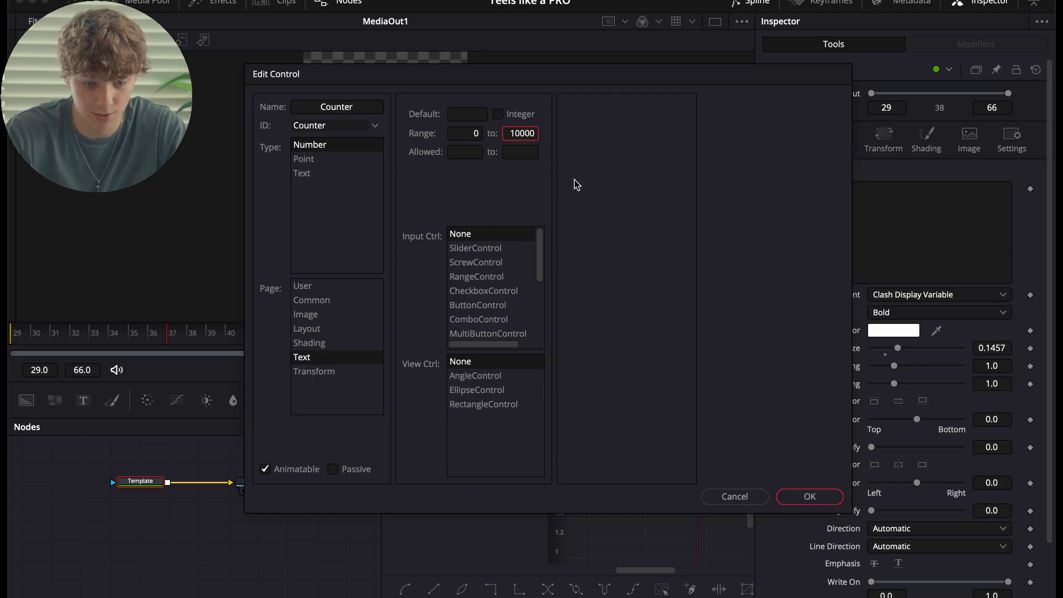
{"action": "left_click", "coordinate": [476, 249]}
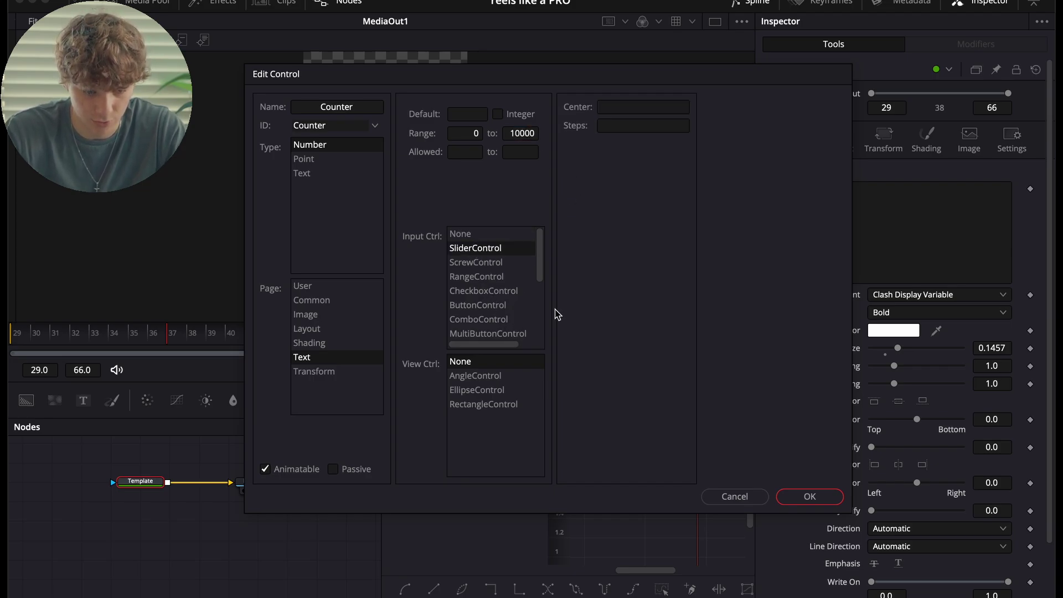
{"action": "left_click", "coordinate": [812, 497]}
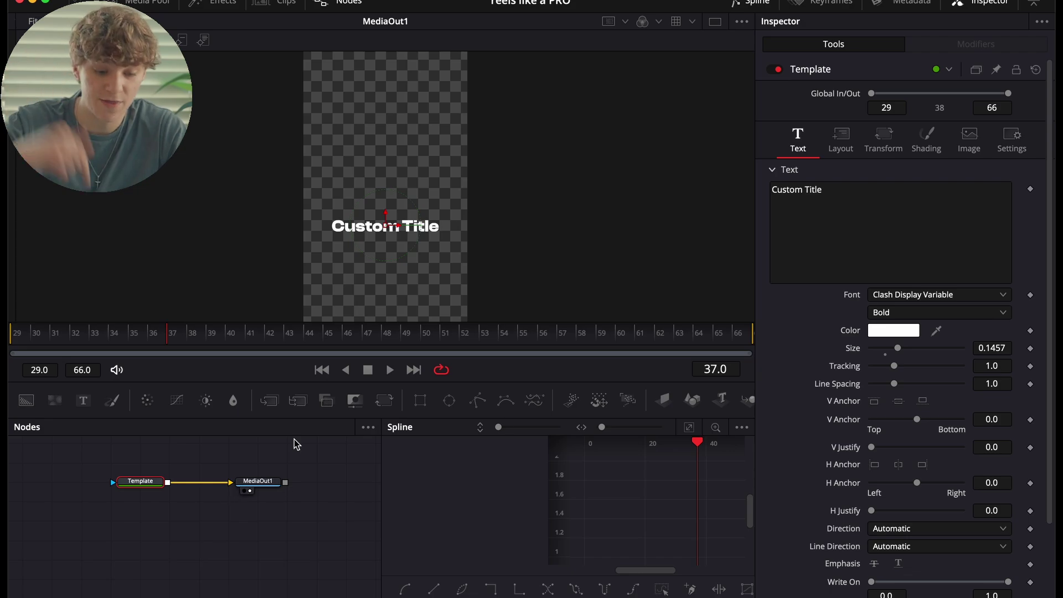
- Add an expression to the title's text, paste the thousands-separator counter script into it, and set its prefix to "$"
{"action": "left_click", "coordinate": [845, 215]}
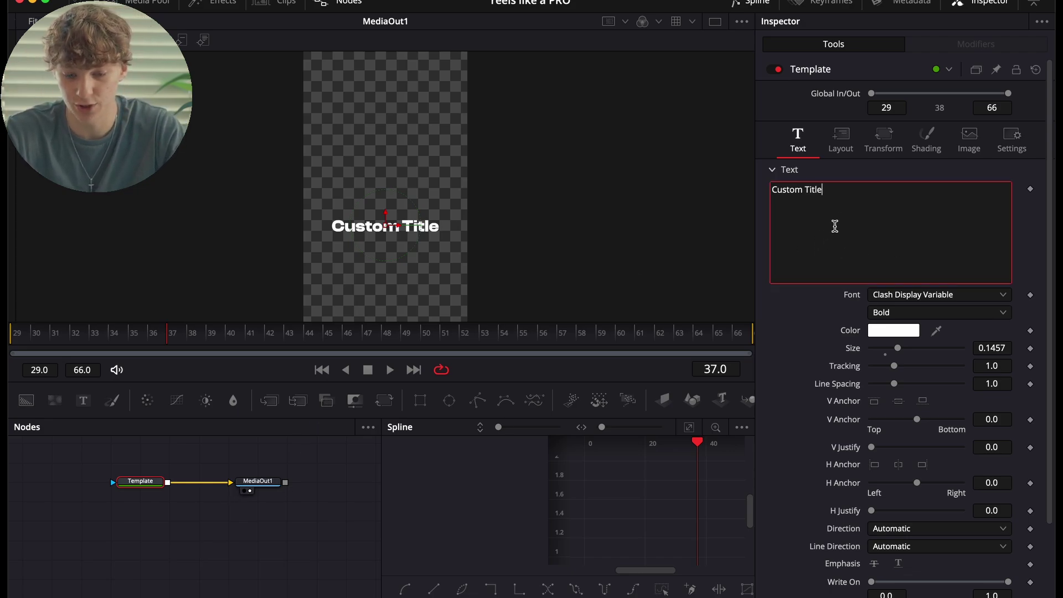
{"action": "right_click", "coordinate": [868, 199]}
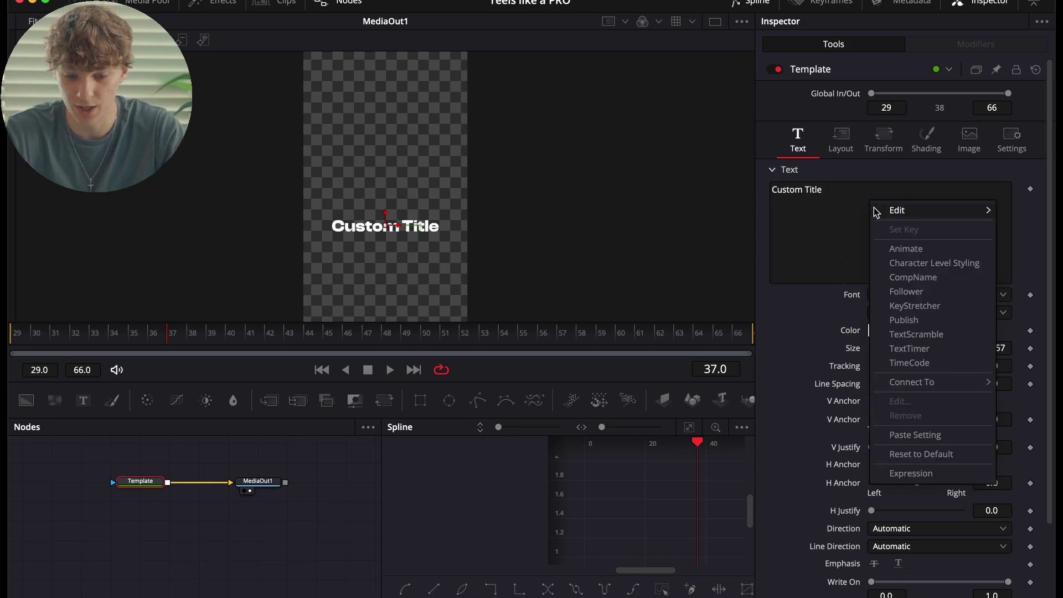
{"action": "left_click", "coordinate": [911, 474]}
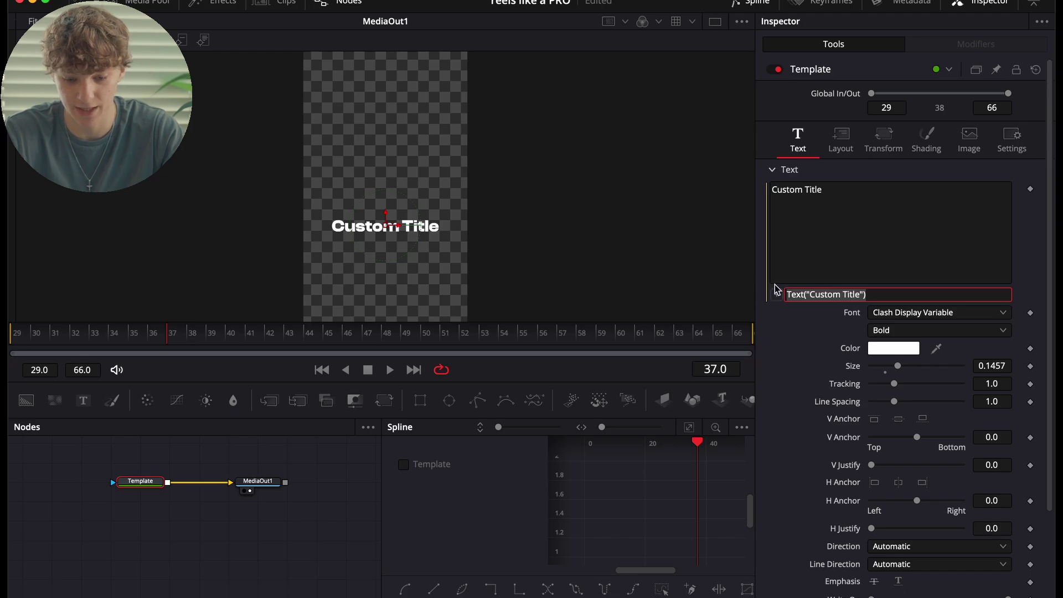
{"action": "key", "text": "ctrl+a"}
{"action": "key", "text": "ctrl+v"}
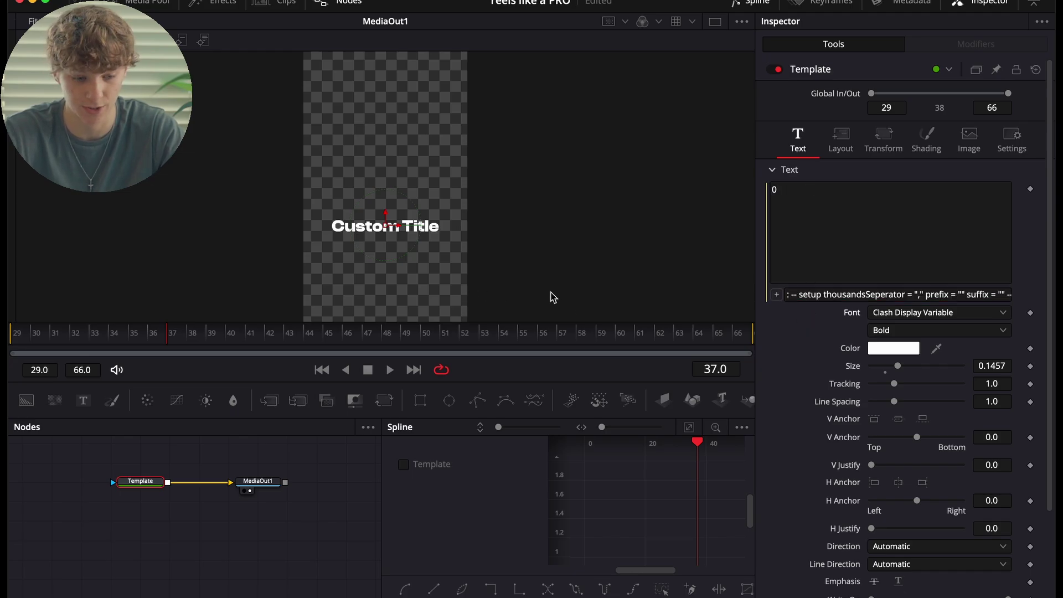
{"action": "left_click_drag", "start_coordinate": [312, 339], "coordinate": [10, 335]}
{"action": "key", "text": "space"}
{"action": "key", "text": "space"}
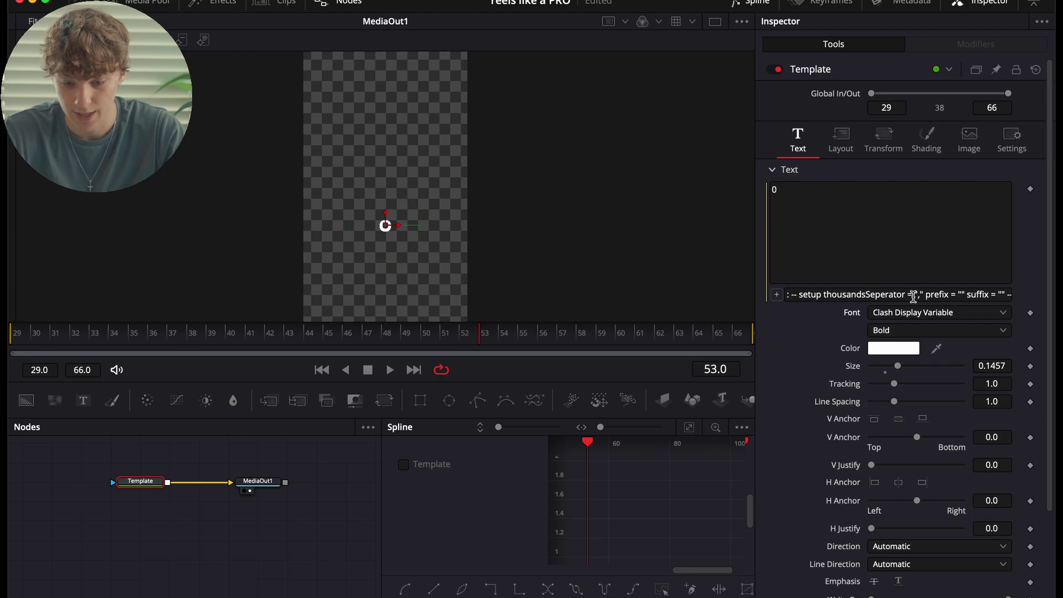
{"action": "left_click", "coordinate": [962, 295]}
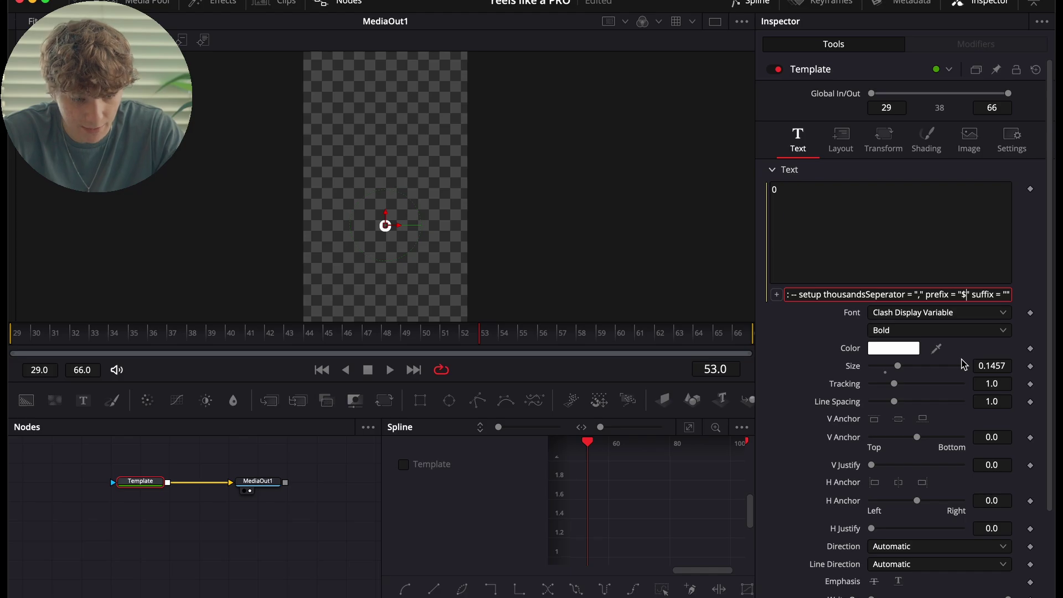
{"action": "left_click", "coordinate": [912, 240]}
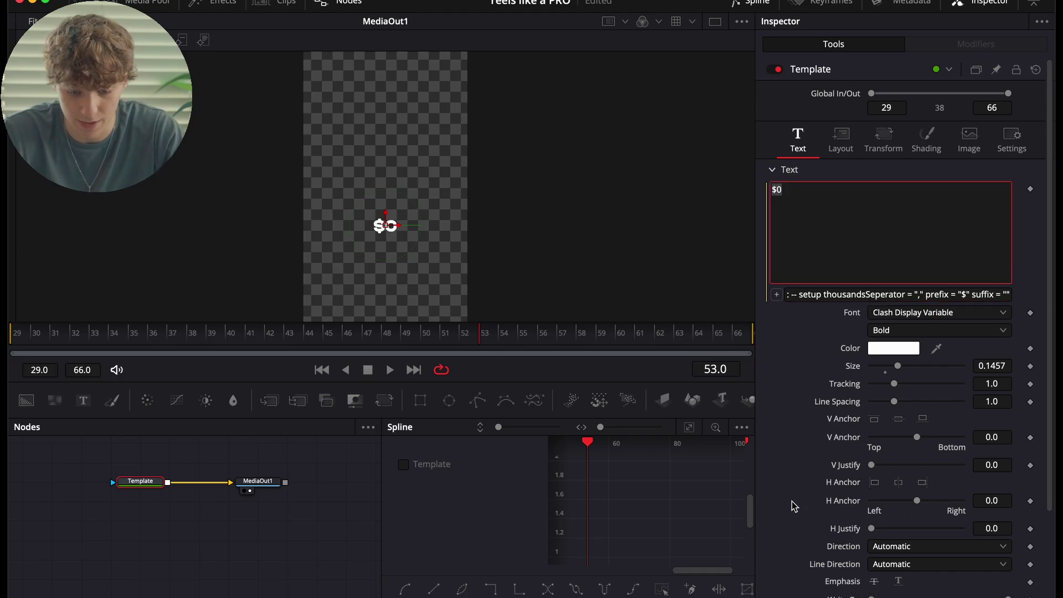
- Keyframe the Counter value from 0 at the title's first frame to 10000 at frame 66
{"action": "scroll", "coordinate": [795, 506], "scroll_direction": "down", "scroll_amount": 3}
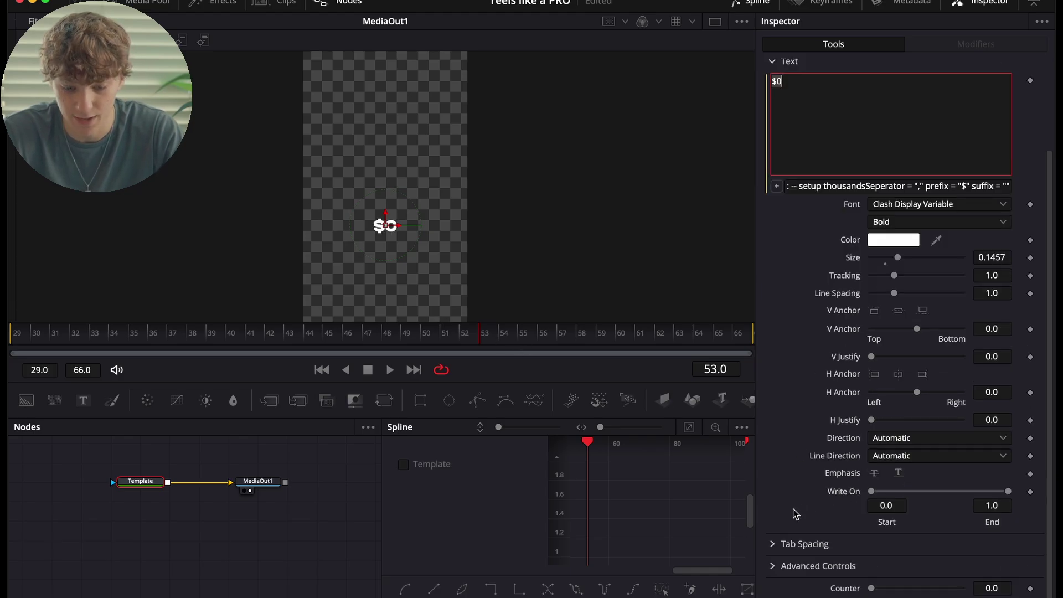
{"action": "left_click", "coordinate": [21, 332]}
{"action": "left_click", "coordinate": [1030, 589]}
{"action": "left_click_drag", "start_coordinate": [70, 339], "coordinate": [749, 349]}
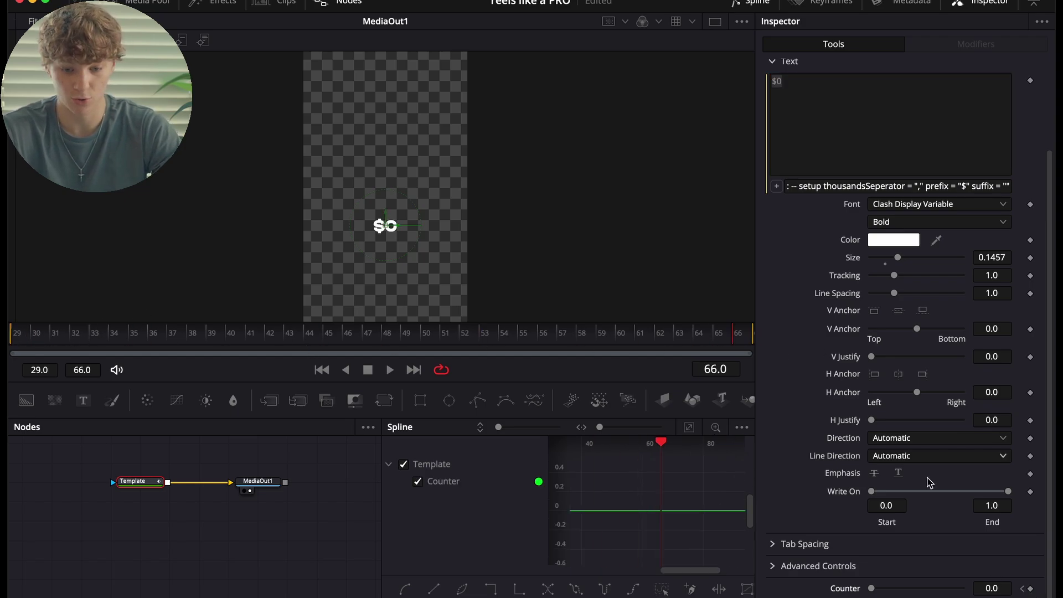
{"action": "left_click_drag", "start_coordinate": [870, 589], "coordinate": [1054, 591]}
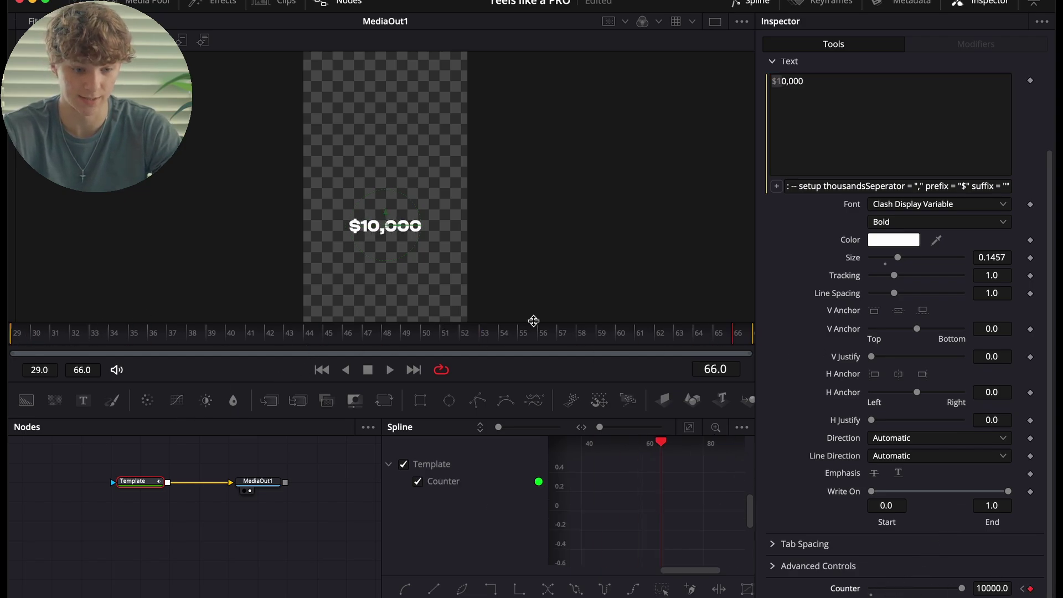
- Play back the counter animation in Fusion and with the other titles on the edit timeline
{"action": "key", "text": "space"}
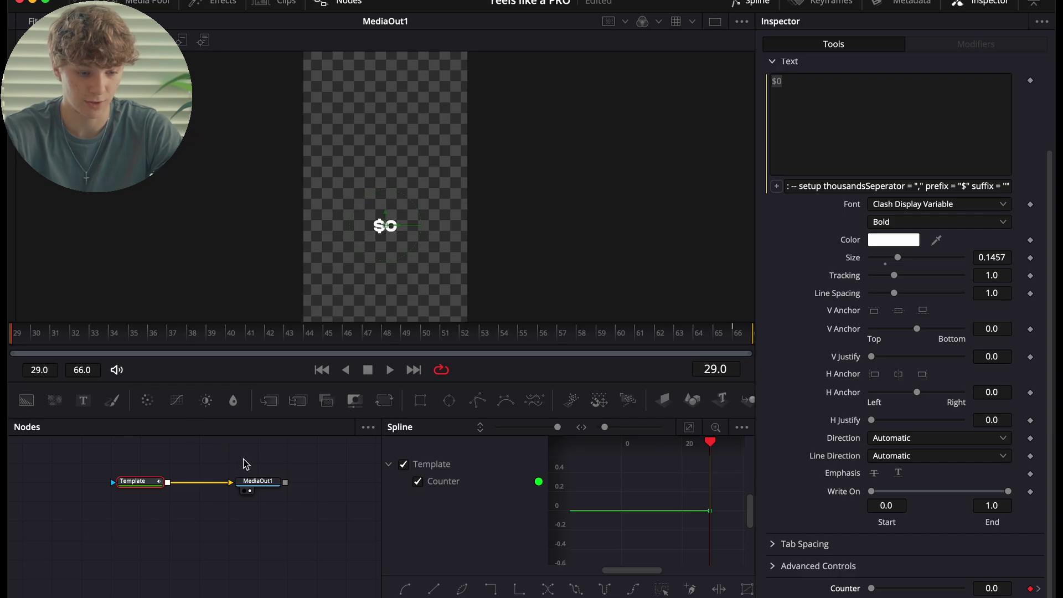
{"action": "key", "text": "space"}
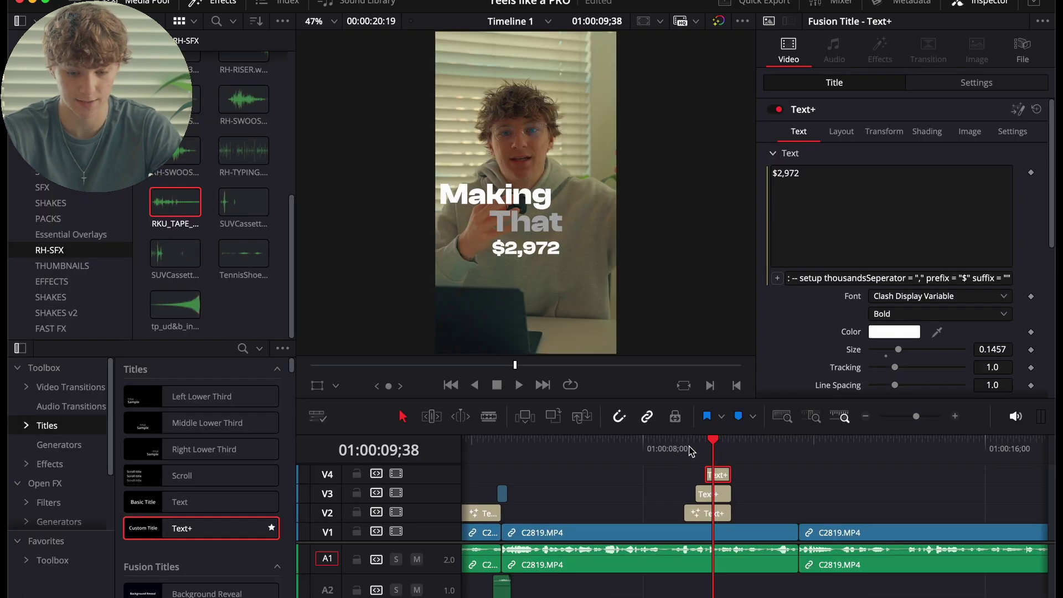
{"action": "left_click", "coordinate": [687, 447]}
{"action": "key", "text": "space"}
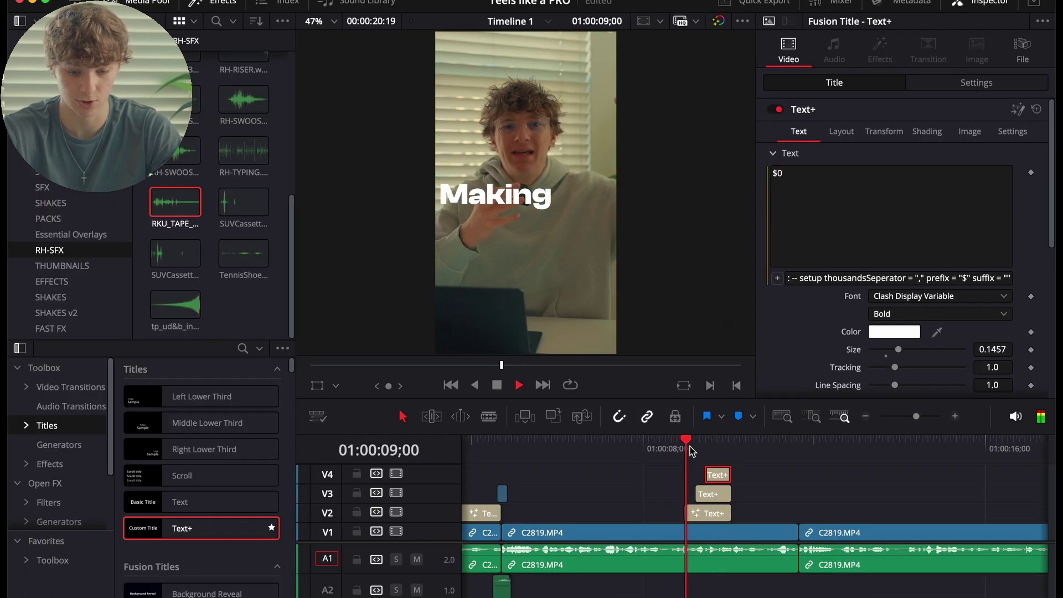
{"action": "key", "text": "space"}
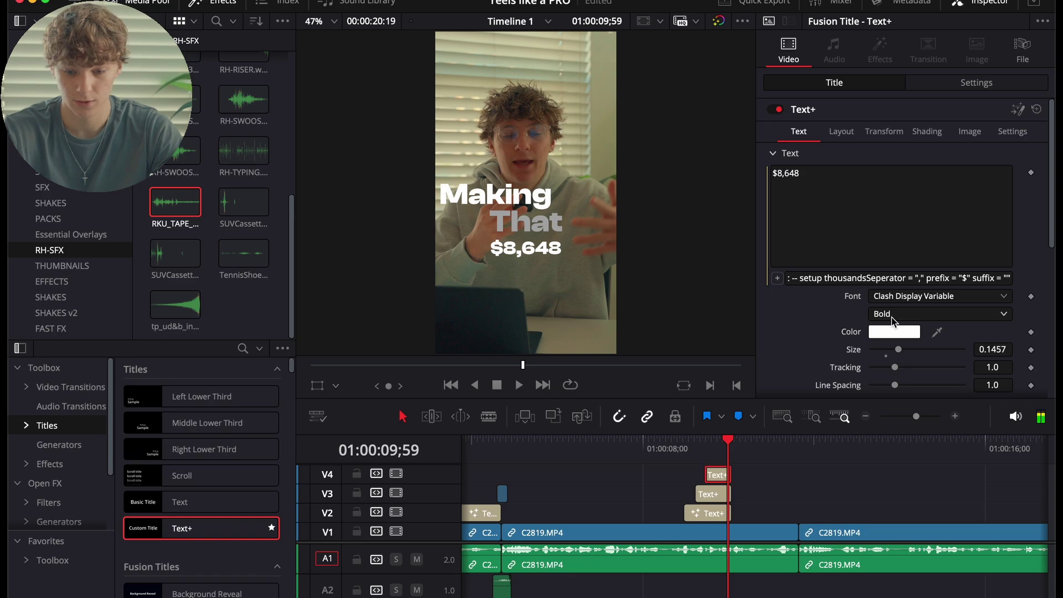
- Enlarge the V4 counter text and move it to Center Y 0.325, previewing it in the timeline
{"action": "left_click_drag", "start_coordinate": [898, 346], "coordinate": [931, 347]}
{"action": "left_click", "coordinate": [842, 131]}
{"action": "left_click_drag", "start_coordinate": [999, 192], "coordinate": [992, 192]}
{"action": "left_click", "coordinate": [705, 443]}
{"action": "left_click", "coordinate": [689, 443]}
{"action": "key", "text": "space"}
{"action": "left_click", "coordinate": [689, 443]}
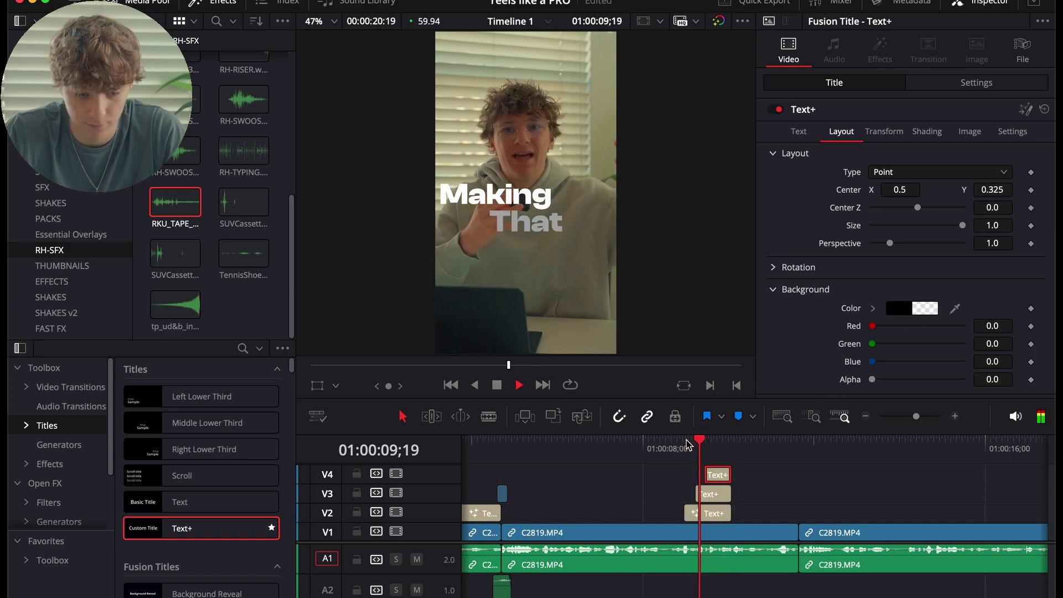
{"action": "key", "text": "space"}
- Open the V2 "Making" title in Fusion at its first frame and add a Transform node after Template
{"action": "key", "text": "super+equal"}
{"action": "left_click_drag", "start_coordinate": [684, 445], "coordinate": [660, 446]}
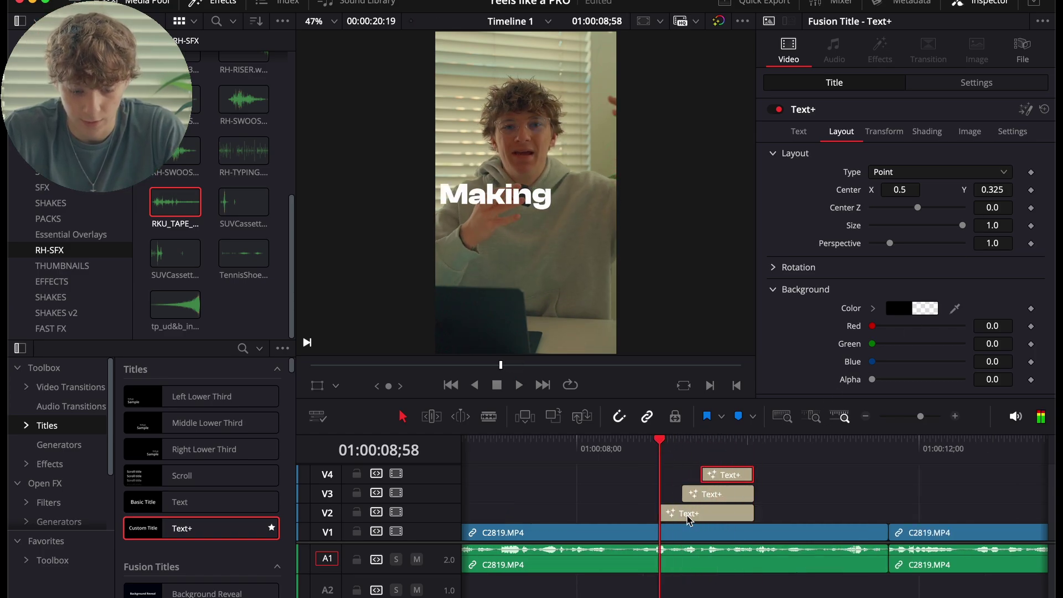
{"action": "left_click", "coordinate": [687, 518]}
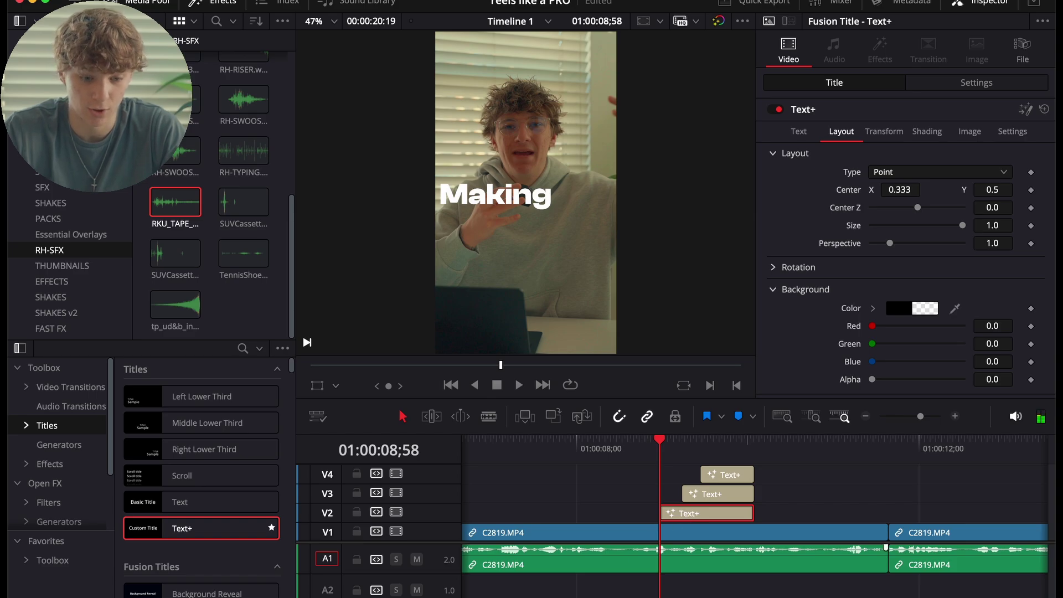
{"action": "key", "text": "shift+5"}
{"action": "key", "text": "shift+space"}
{"action": "type", "text": "transform"}
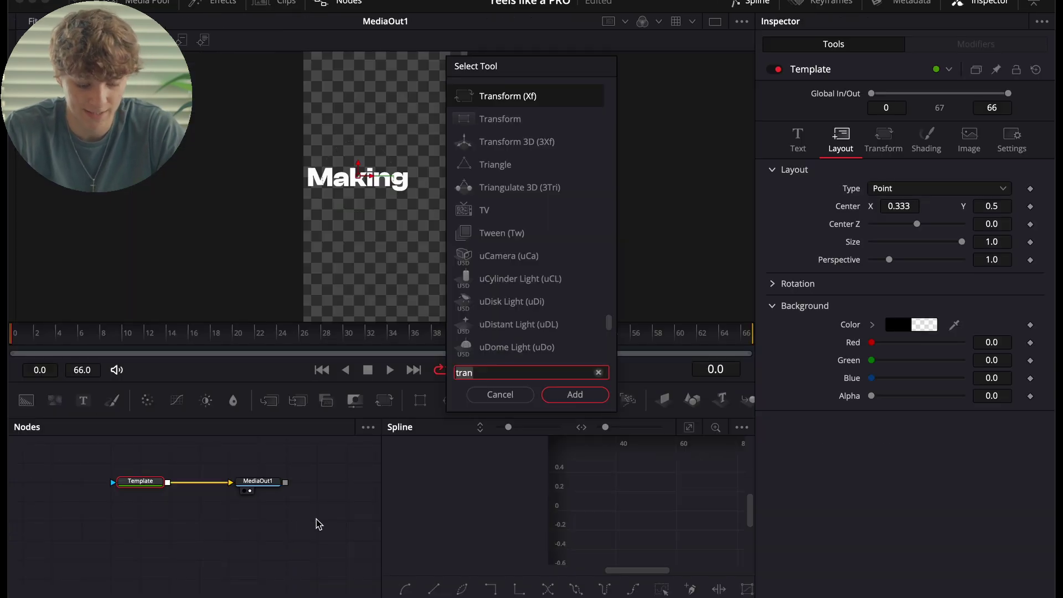
{"action": "key", "text": "Return"}
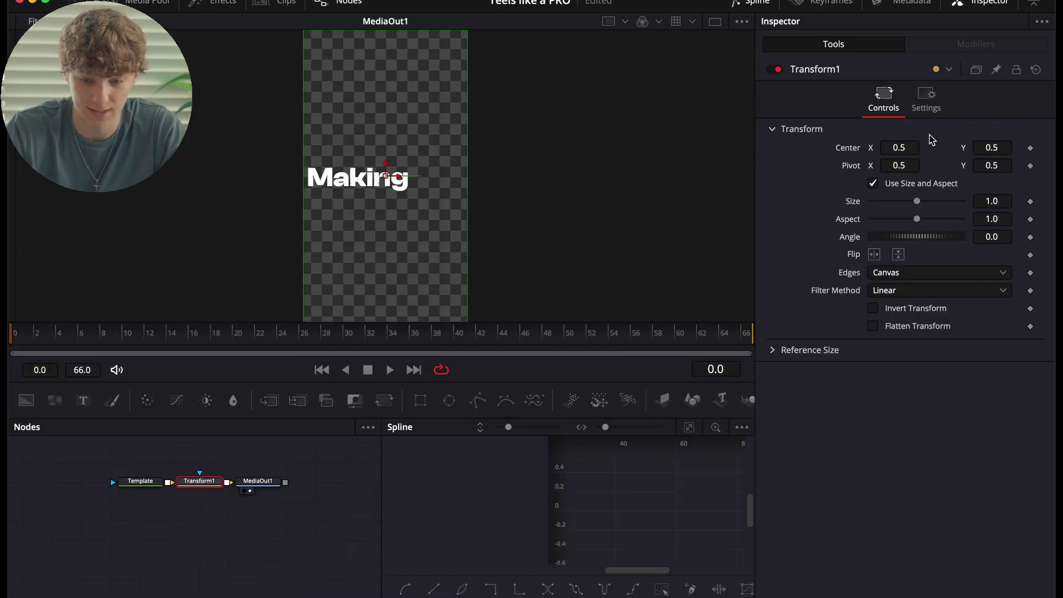
- Keyframe the Transform's Center X from 0.477 at frame 0 to 0.5 at frame 23
{"action": "mouse_move", "coordinate": [905, 148]}
{"action": "left_mouse_down"}
{"action": "mouse_move", "coordinate": [884, 149]}
{"action": "mouse_move", "coordinate": [907, 149]}
{"action": "left_mouse_up"}
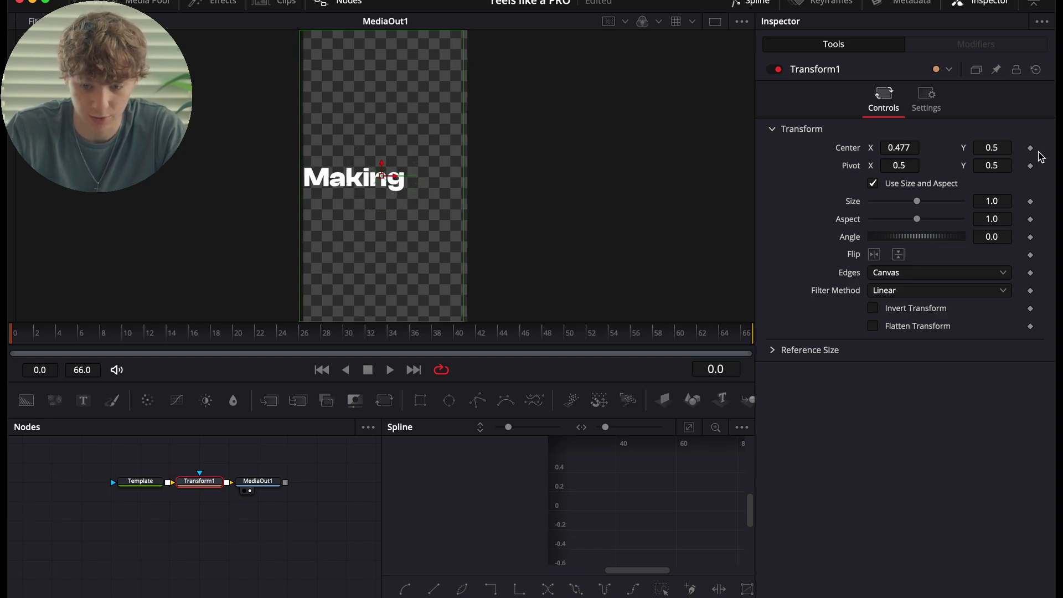
{"action": "left_click", "coordinate": [1030, 149]}
{"action": "left_click_drag", "start_coordinate": [44, 339], "coordinate": [275, 339]}
{"action": "double_click", "coordinate": [900, 147]}
{"action": "type", "text": "0.5"}
{"action": "key", "text": "Tab"}
- Apply Out Cubic easing to the "Making" title's displacement curve and enable motion blur at quality 8 on its Transform
{"action": "left_click", "coordinate": [687, 428]}
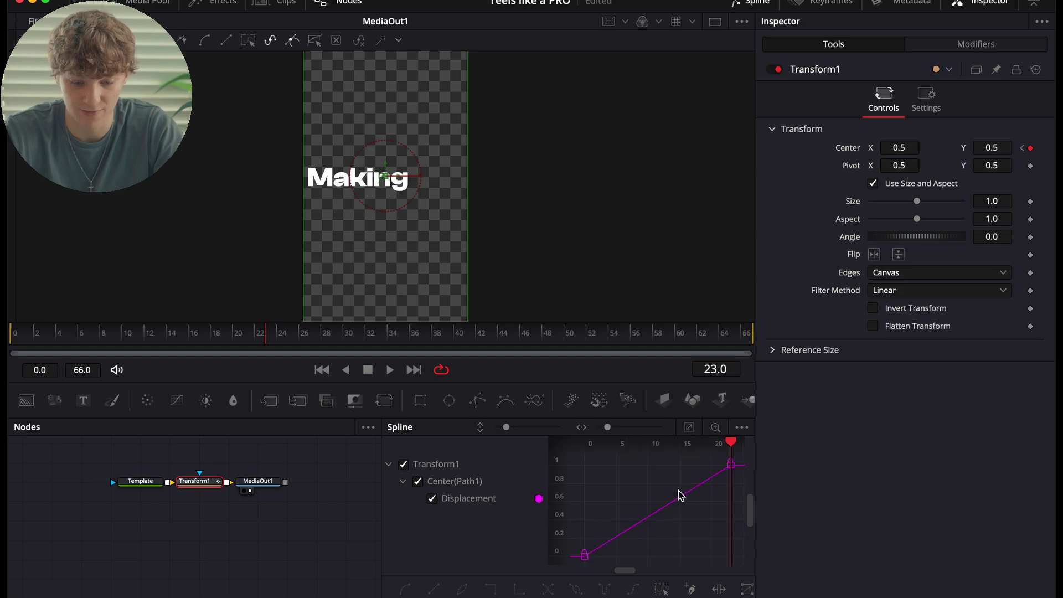
{"action": "right_click", "coordinate": [680, 533]}
{"action": "mouse_move", "coordinate": [708, 293]}
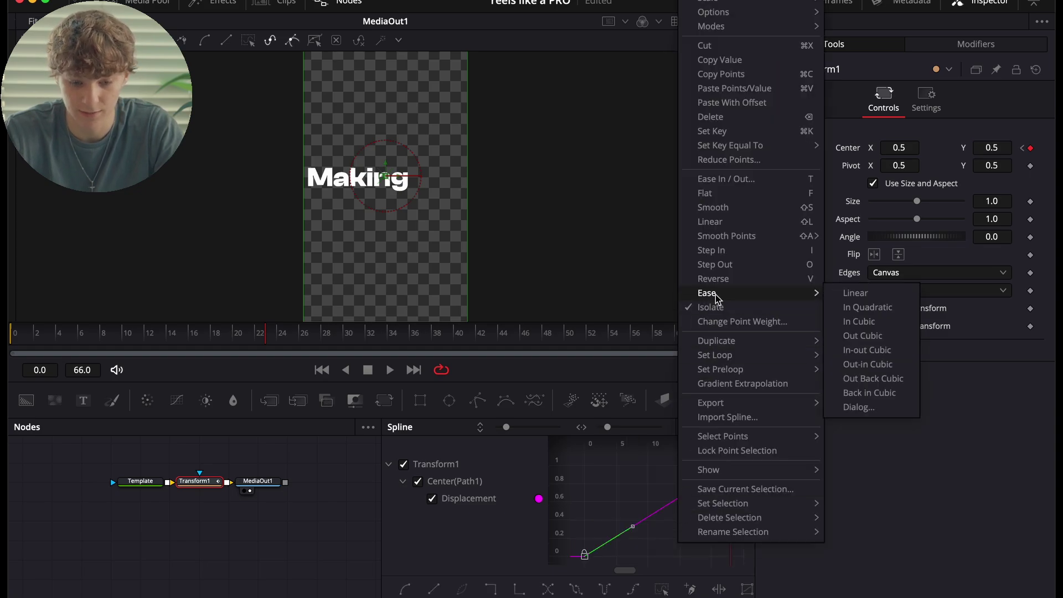
{"action": "left_click", "coordinate": [907, 335]}
{"action": "left_click", "coordinate": [926, 100]}
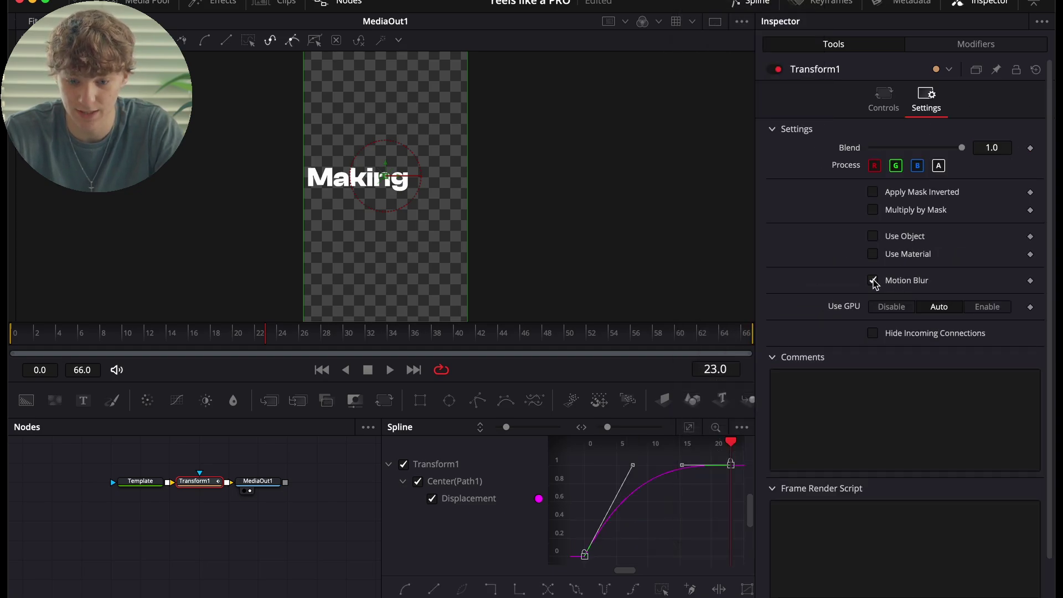
{"action": "left_click", "coordinate": [873, 281]}
{"action": "left_click", "coordinate": [945, 298]}
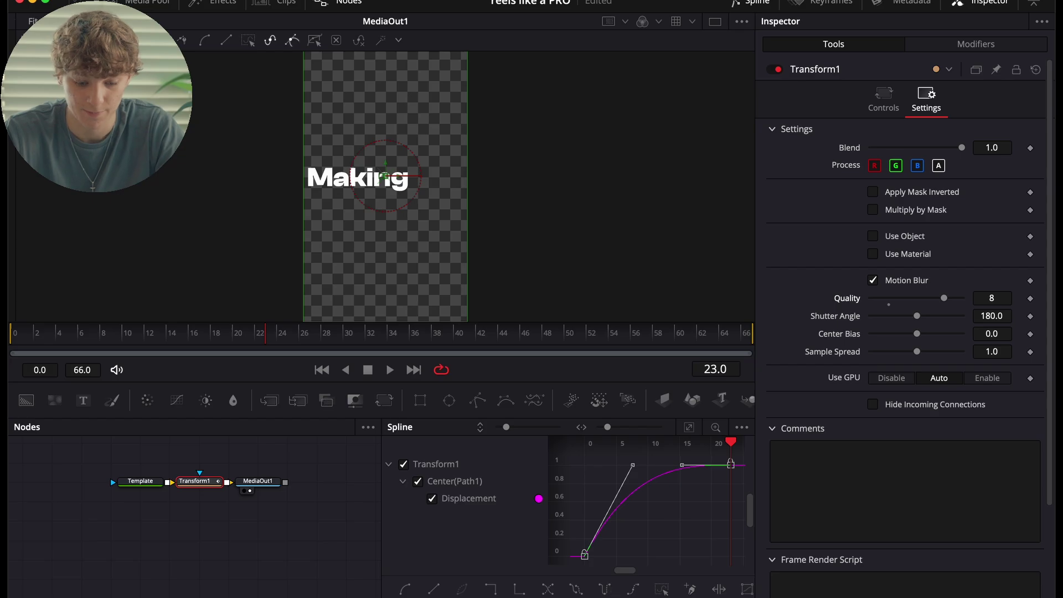
- Return to the edit timeline and play back the "Making" title's slide-in
{"action": "key", "text": "shift+4"}
{"action": "left_click", "coordinate": [661, 442]}
{"action": "key", "text": "space"}
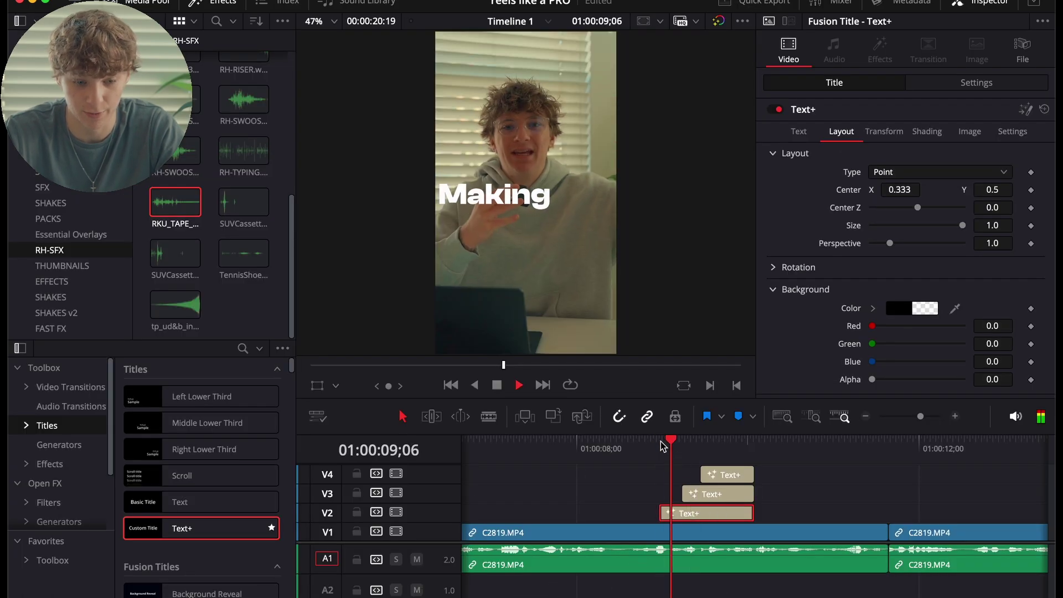
{"action": "left_click", "coordinate": [661, 443]}
{"action": "key", "text": "space"}
{"action": "key", "text": "space"}
{"action": "key", "text": "space"}
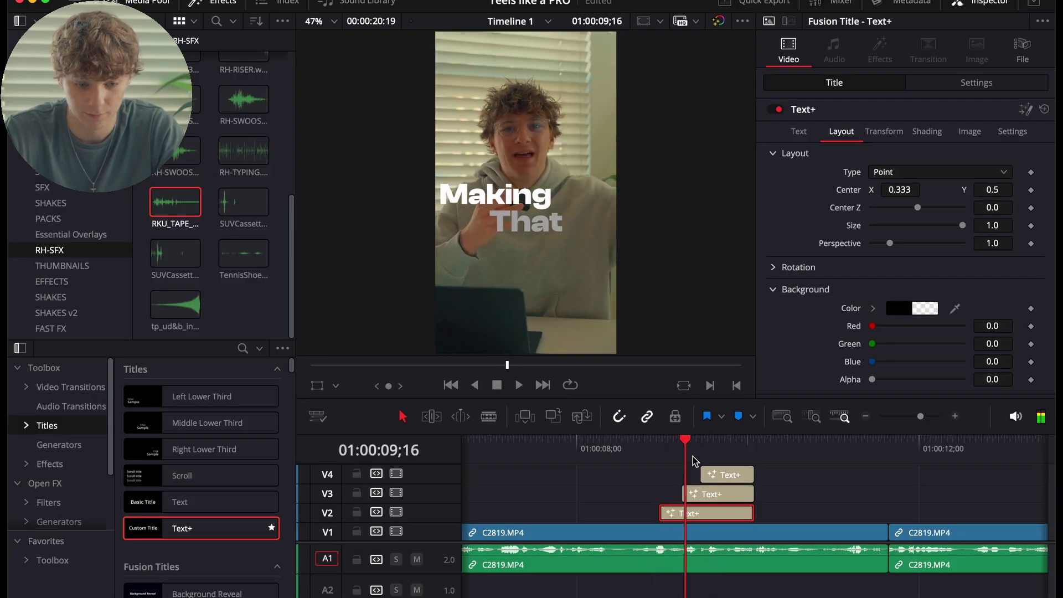
- Open the V3 "That" title in Fusion at its first frame and add a Transform node after Template
{"action": "left_click", "coordinate": [705, 497]}
{"action": "key", "text": "Left"}
{"action": "key", "text": "Left"}
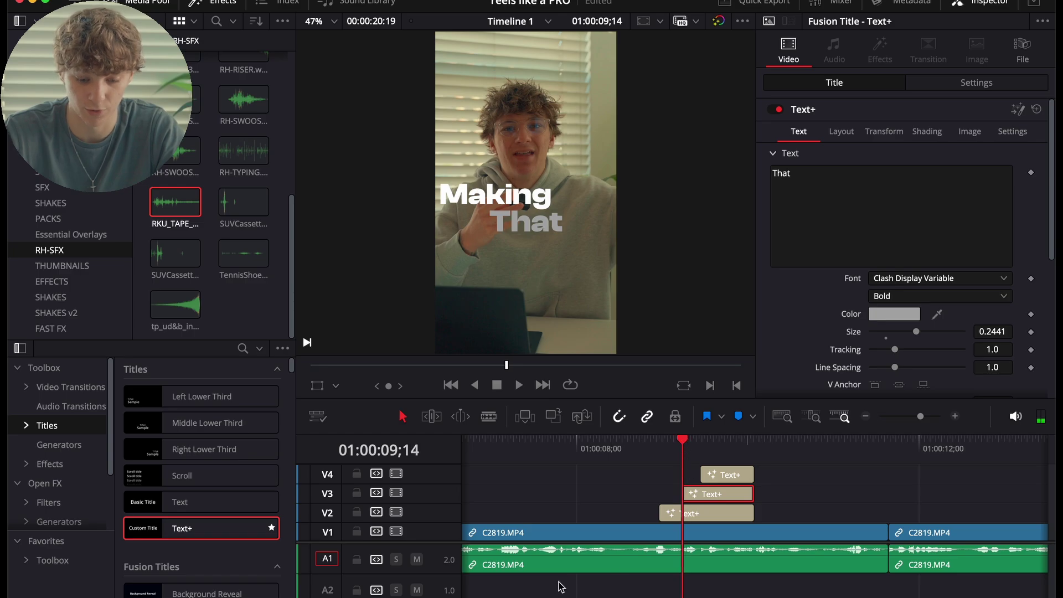
{"action": "key", "text": "shift+5"}
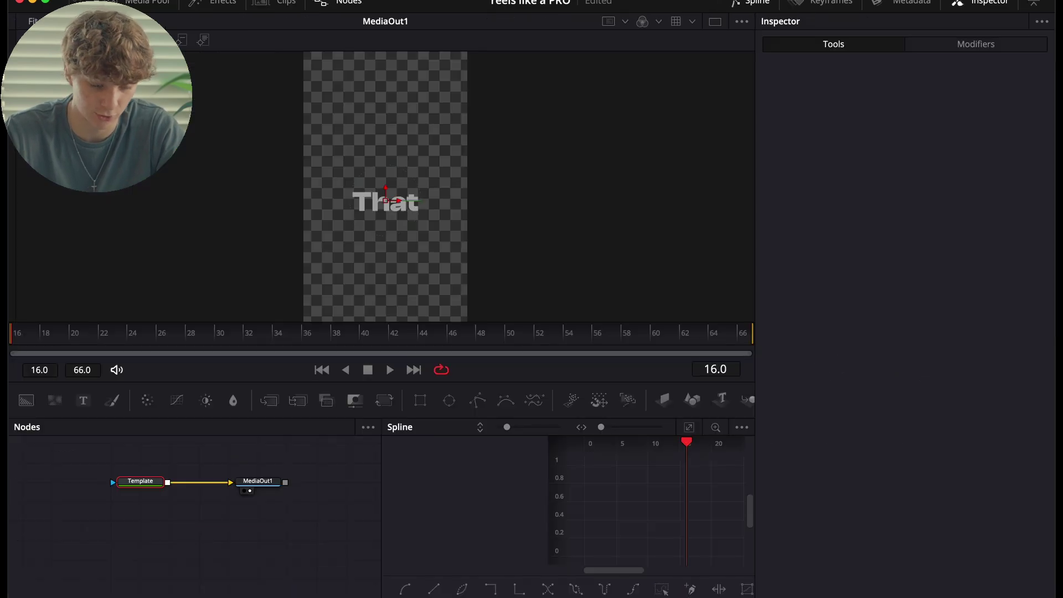
{"action": "key", "text": "shift+space"}
{"action": "type", "text": "tran"}
{"action": "key", "text": "Return"}
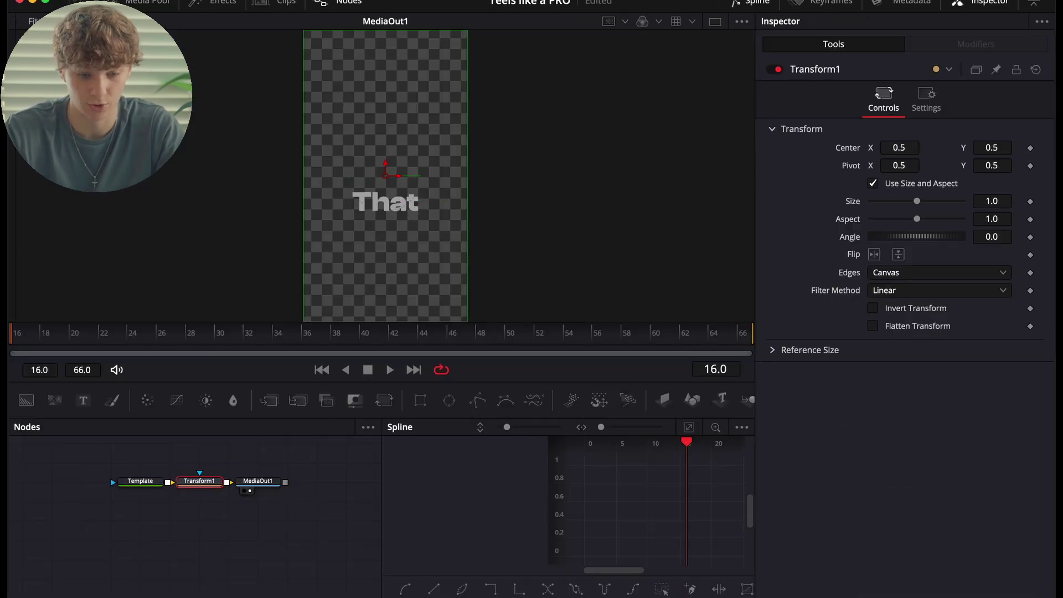
- Keyframe the Transform's Center Y from 0.475 at frame 16 to 0.5 at frame 38
{"action": "left_click_drag", "start_coordinate": [996, 145], "coordinate": [980, 147]}
{"action": "left_click", "coordinate": [1030, 147]}
{"action": "left_click_drag", "start_coordinate": [21, 343], "coordinate": [335, 340]}
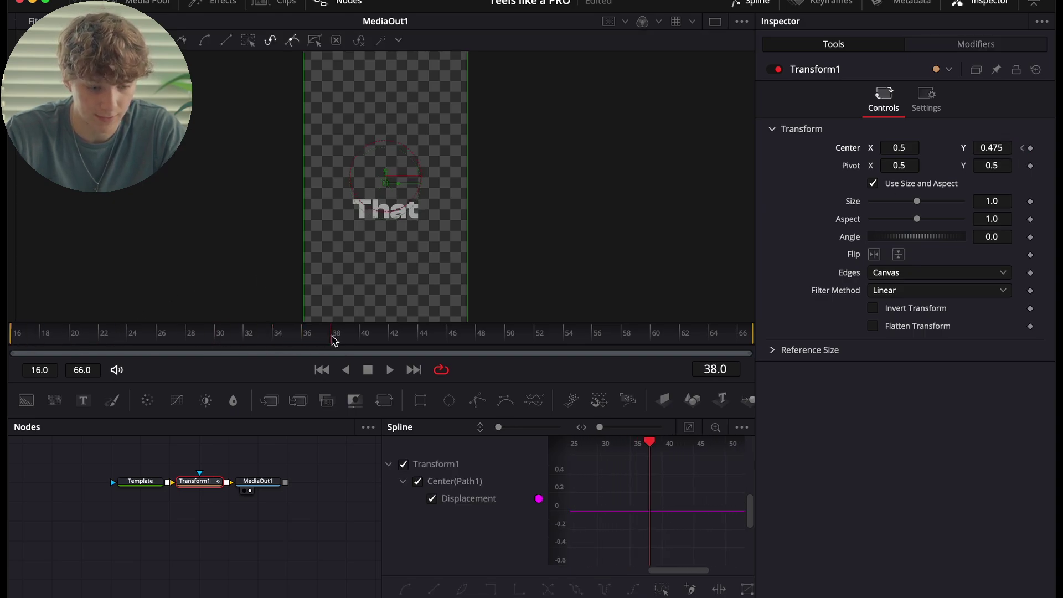
{"action": "double_click", "coordinate": [991, 153]}
{"action": "type", "text": "0.5"}
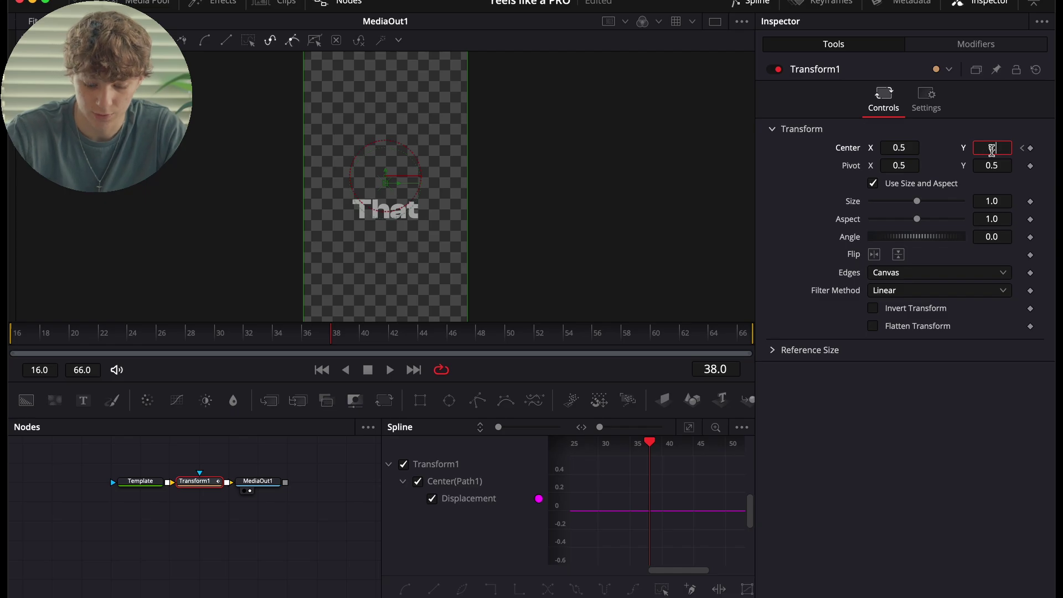
{"action": "key", "text": "Tab"}
- Apply Out Cubic easing to the "That" title's displacement curve and enable motion blur on its Transform
{"action": "left_click", "coordinate": [689, 426]}
{"action": "key", "text": "super+a"}
{"action": "right_click", "coordinate": [687, 523]}
{"action": "mouse_move", "coordinate": [758, 292]}
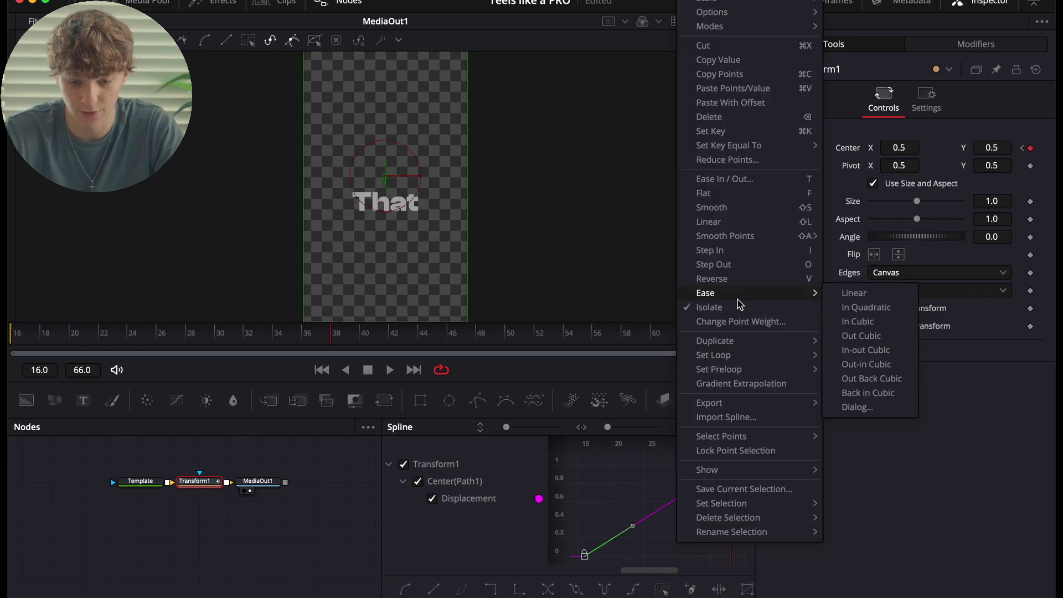
{"action": "left_click", "coordinate": [869, 347]}
{"action": "left_click", "coordinate": [926, 101]}
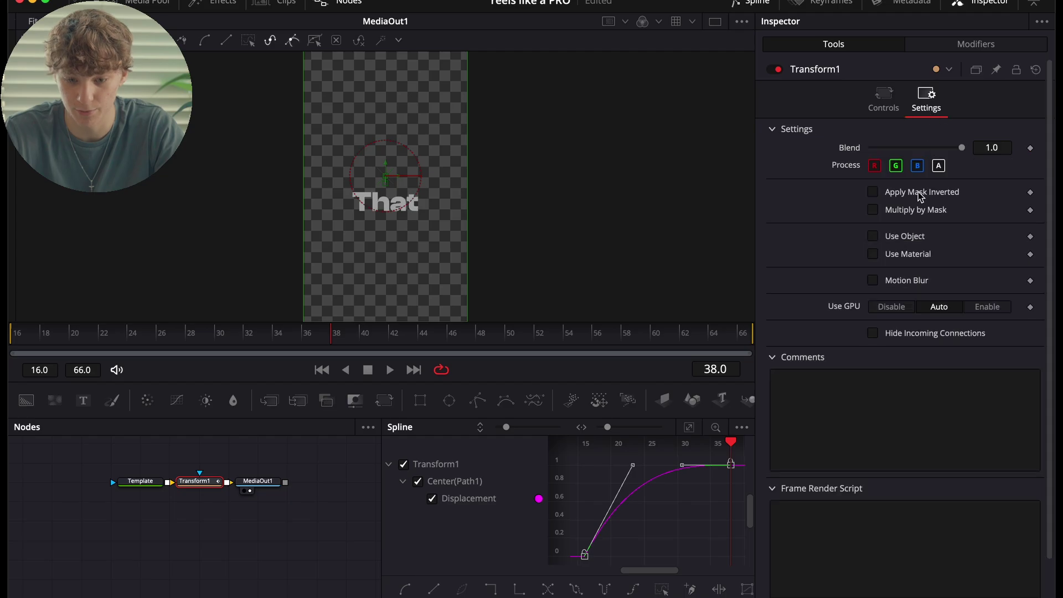
{"action": "left_click", "coordinate": [874, 281]}
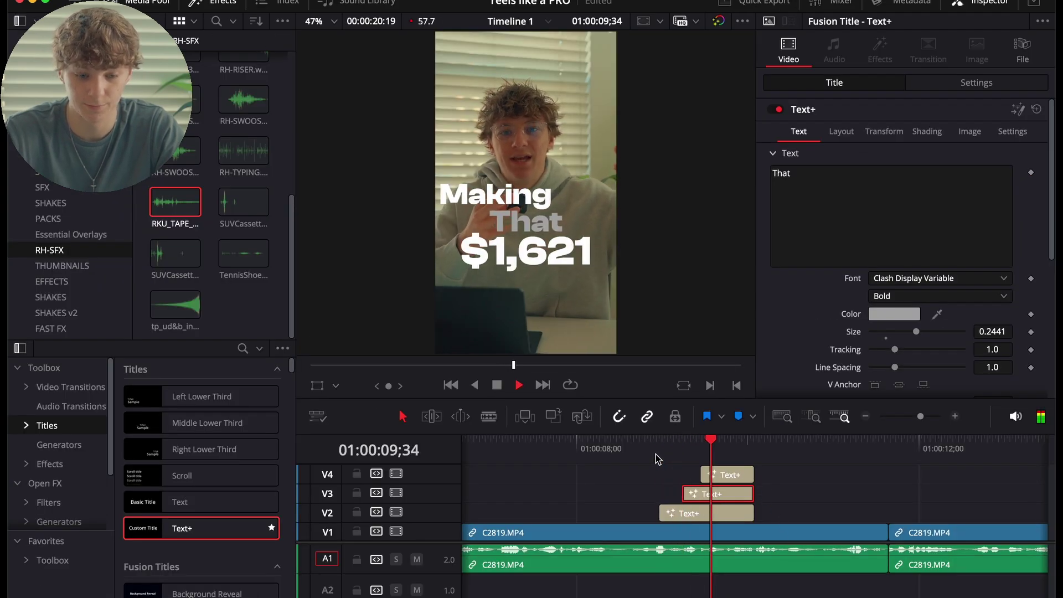
- Play back the titles in the edit timeline and convert the V3 "That" title into a compound clip
{"action": "key", "text": "space"}
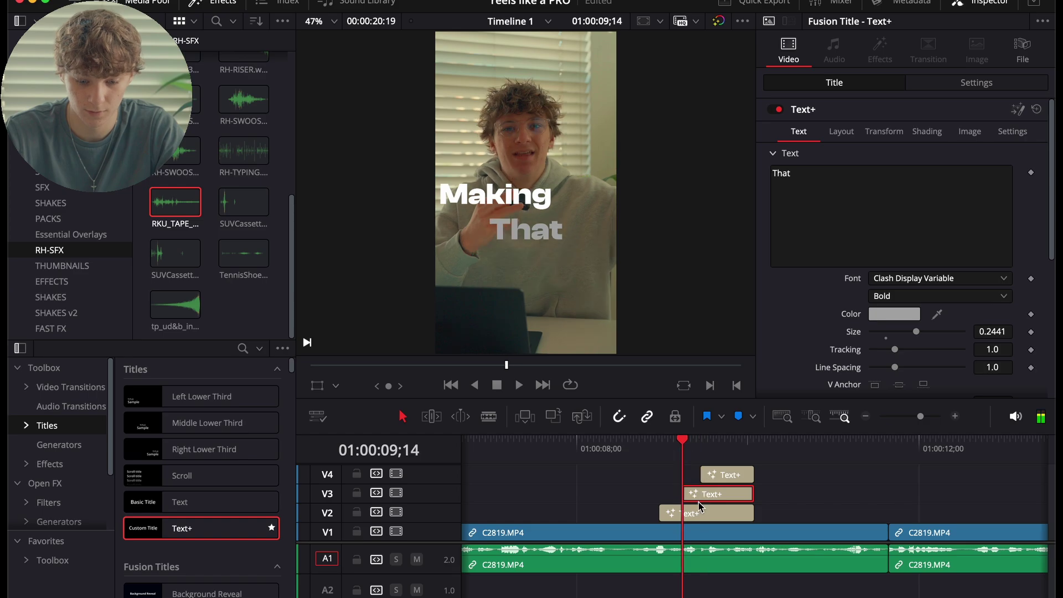
{"action": "right_click", "coordinate": [698, 502]}
{"action": "left_click", "coordinate": [749, 222]}
{"action": "left_click", "coordinate": [629, 345]}
- Keyframe the V3 compound clip's opacity from 43.51 at its start up to full opacity, and preview the fade
{"action": "left_click_drag", "start_coordinate": [951, 340], "coordinate": [898, 340]}
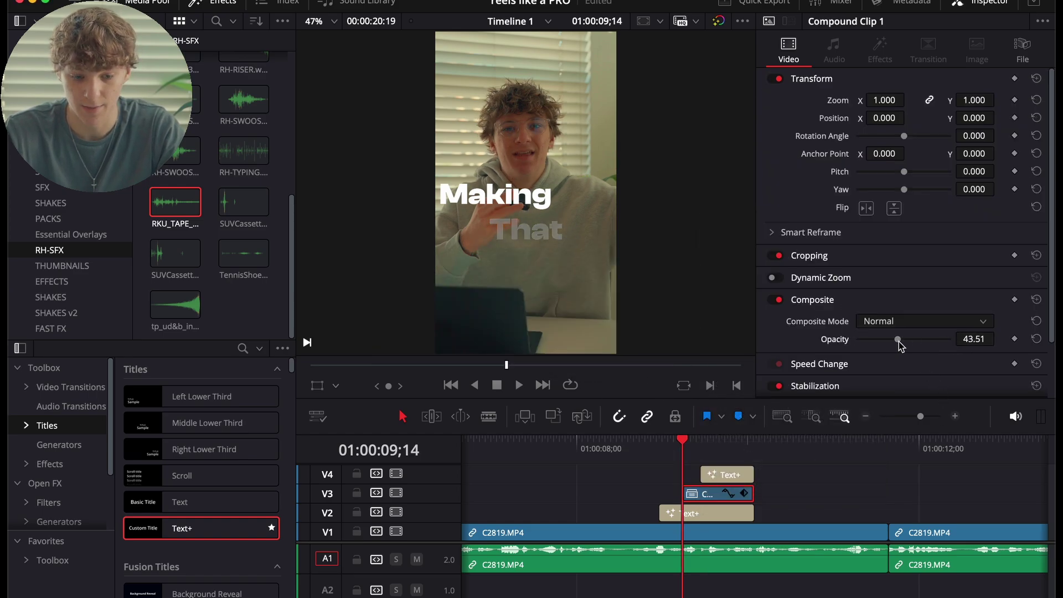
{"action": "key", "text": "space"}
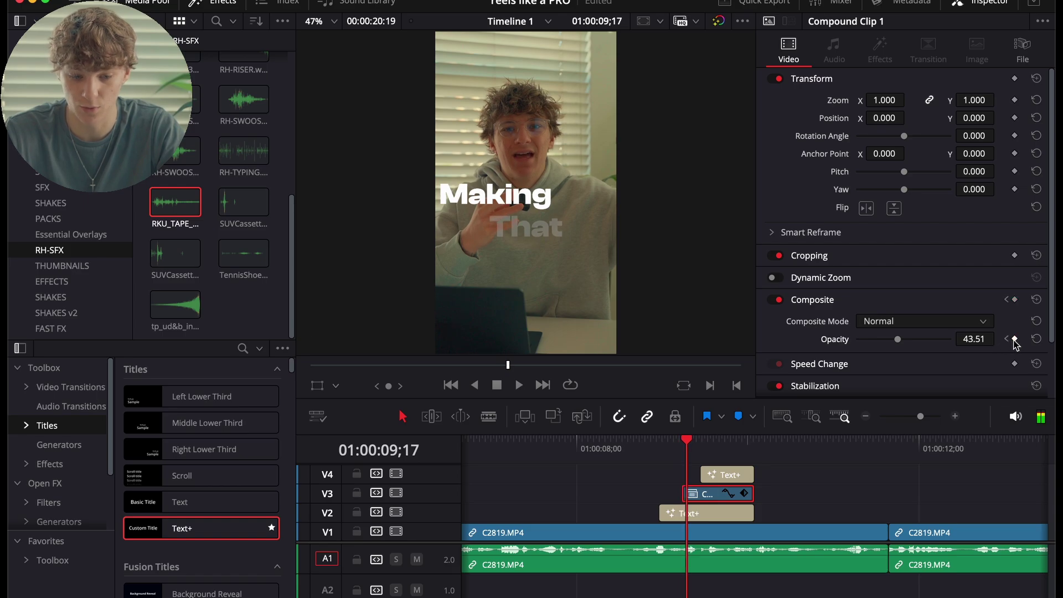
{"action": "left_click_drag", "start_coordinate": [898, 338], "coordinate": [1055, 347]}
{"action": "key", "text": "Up"}
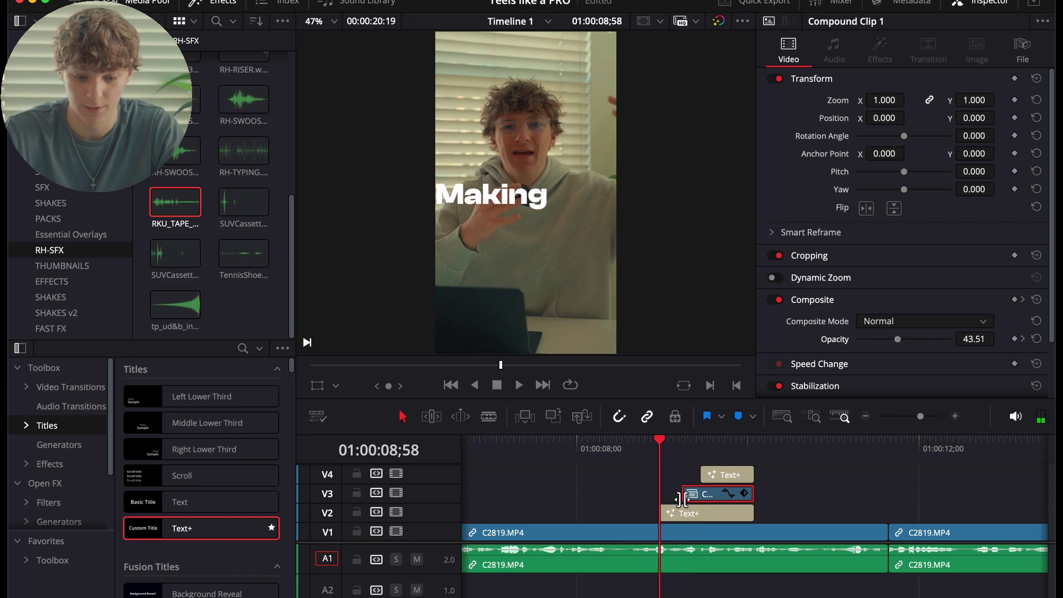
{"action": "left_click", "coordinate": [685, 510]}
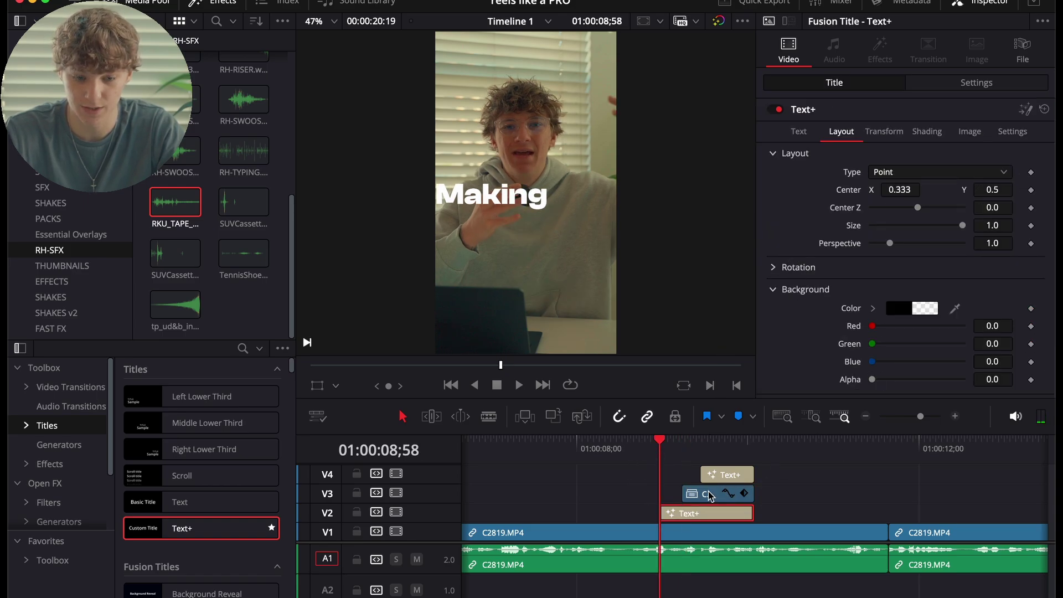
{"action": "key", "text": "space"}
- Open the V4 counter title in Fusion at its first frame and add a Transform node after Template
{"action": "left_click", "coordinate": [696, 440]}
{"action": "left_click_drag", "start_coordinate": [696, 440], "coordinate": [701, 449]}
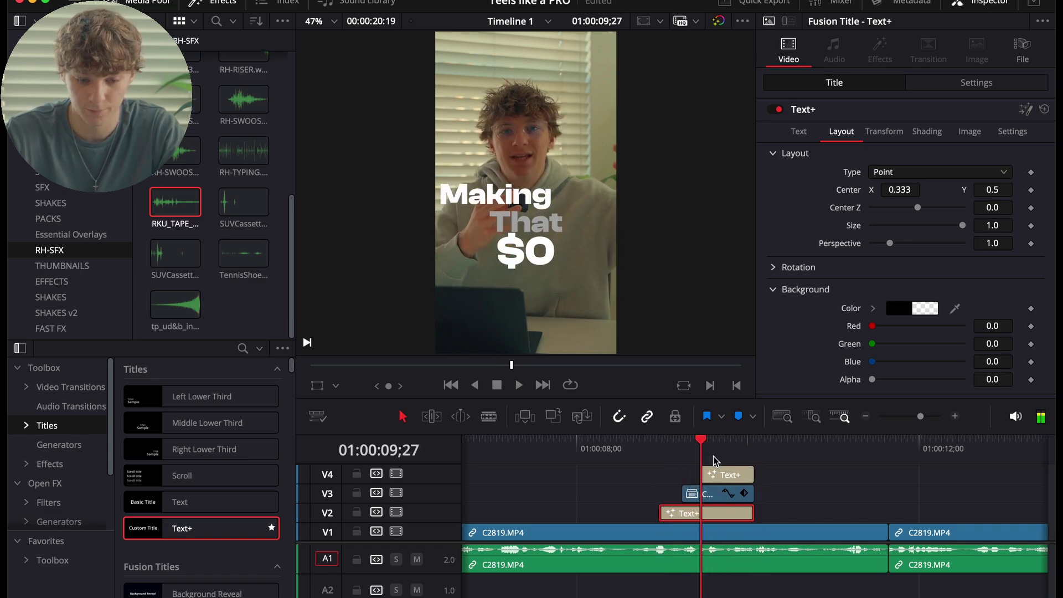
{"action": "left_click", "coordinate": [722, 478]}
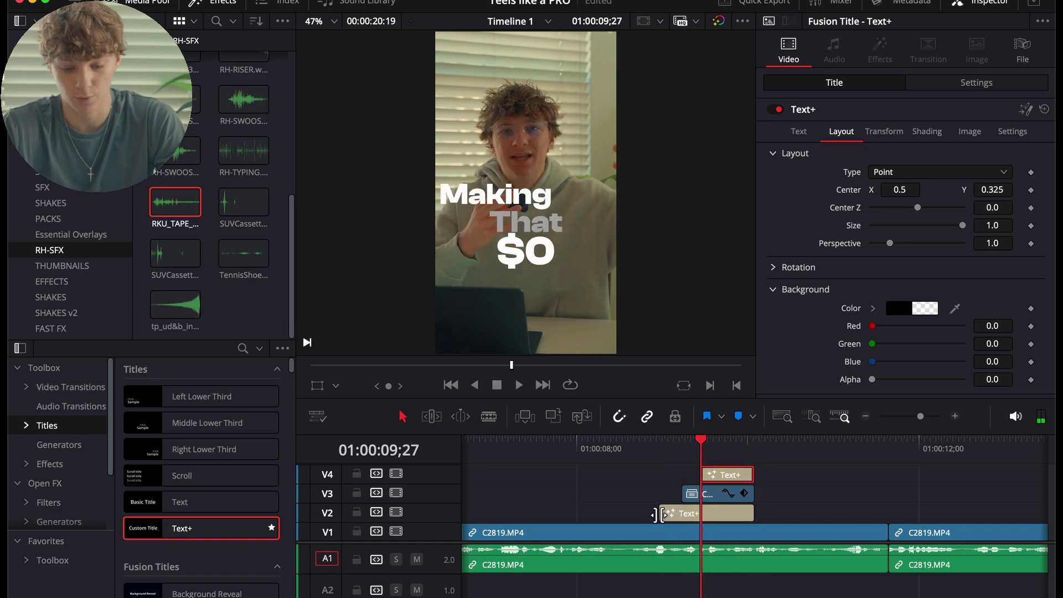
{"action": "key", "text": "shift+5"}
{"action": "key", "text": "shift+space"}
{"action": "type", "text": "tran"}
{"action": "key", "text": "Return"}
- Keyframe the counter Transform's Center X from 0.537 at frame 29 to 0.5 at frame 42
{"action": "mouse_move", "coordinate": [897, 147]}
{"action": "left_mouse_down"}
{"action": "mouse_move", "coordinate": [923, 148]}
{"action": "mouse_move", "coordinate": [896, 154]}
{"action": "left_mouse_up"}
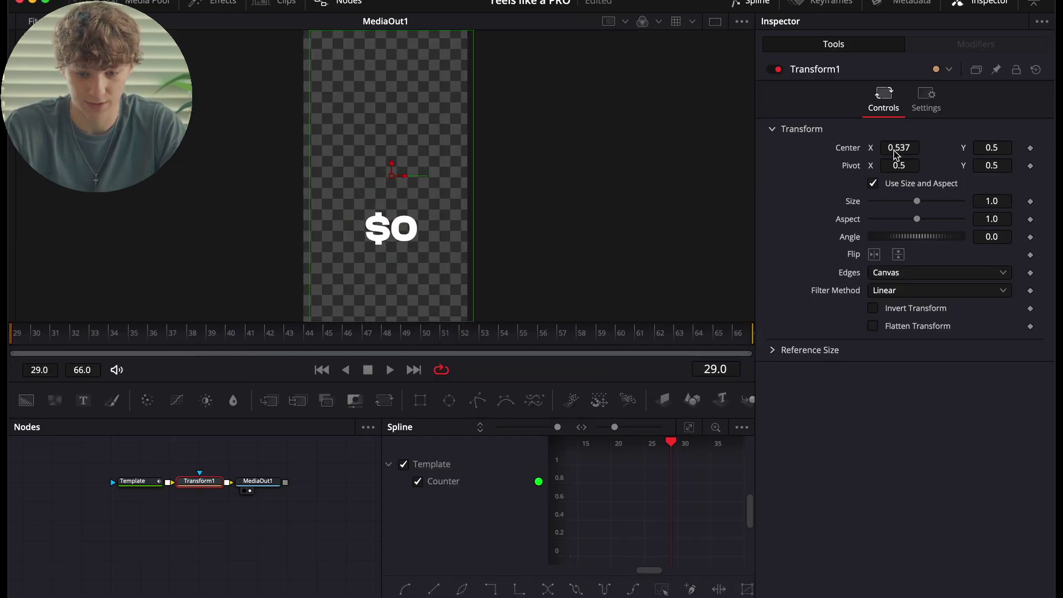
{"action": "left_click", "coordinate": [1031, 149]}
{"action": "left_click_drag", "start_coordinate": [19, 347], "coordinate": [277, 348]}
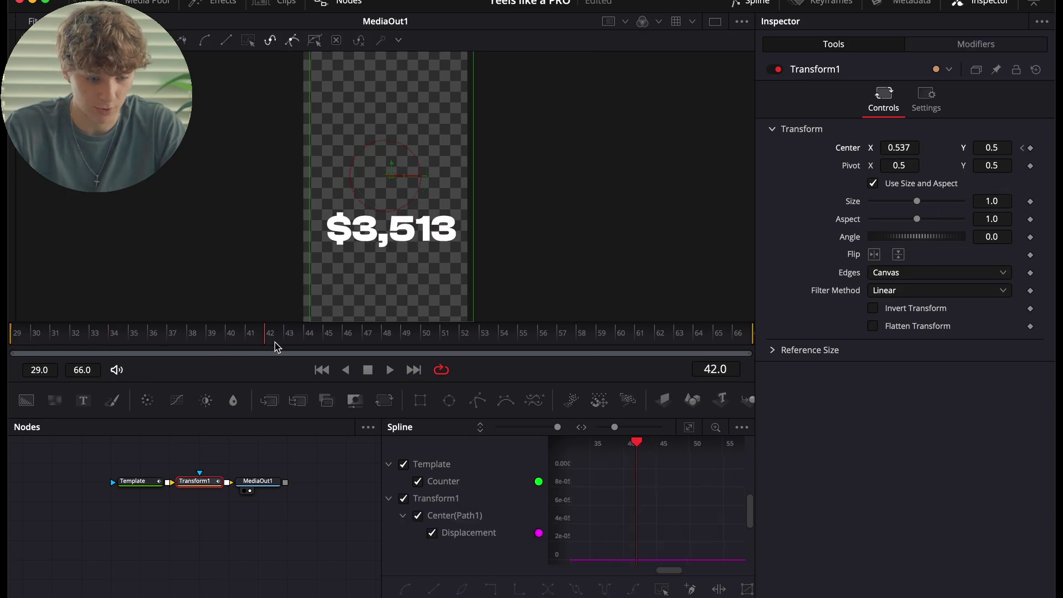
{"action": "left_click", "coordinate": [901, 146]}
{"action": "type", "text": "-0.5"}
{"action": "key", "text": "Tab"}
{"action": "left_click", "coordinate": [900, 147]}
{"action": "type", "text": "0.5"}
{"action": "key", "text": "Tab"}
- Enable motion blur on the counter's Transform and set its quality to 10
{"action": "left_click", "coordinate": [926, 108]}
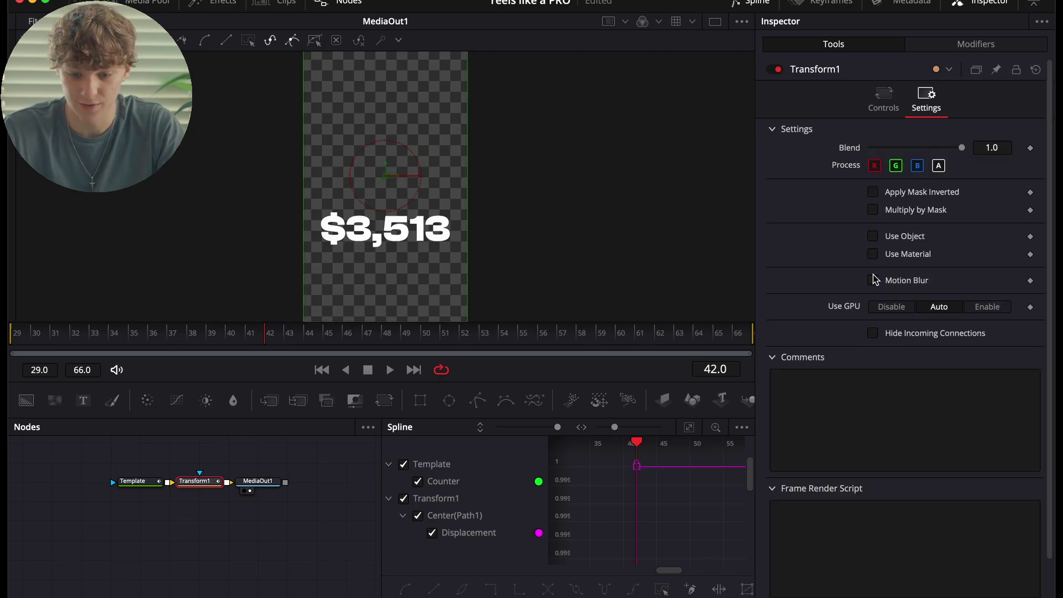
{"action": "left_click", "coordinate": [874, 281]}
{"action": "left_click_drag", "start_coordinate": [889, 298], "coordinate": [1053, 298]}
- Isolate the counter Transform's Displacement curve, apply an ease-out to all its keyframes, and return to the edit timeline
{"action": "left_click", "coordinate": [689, 427]}
{"action": "left_click", "coordinate": [404, 464]}
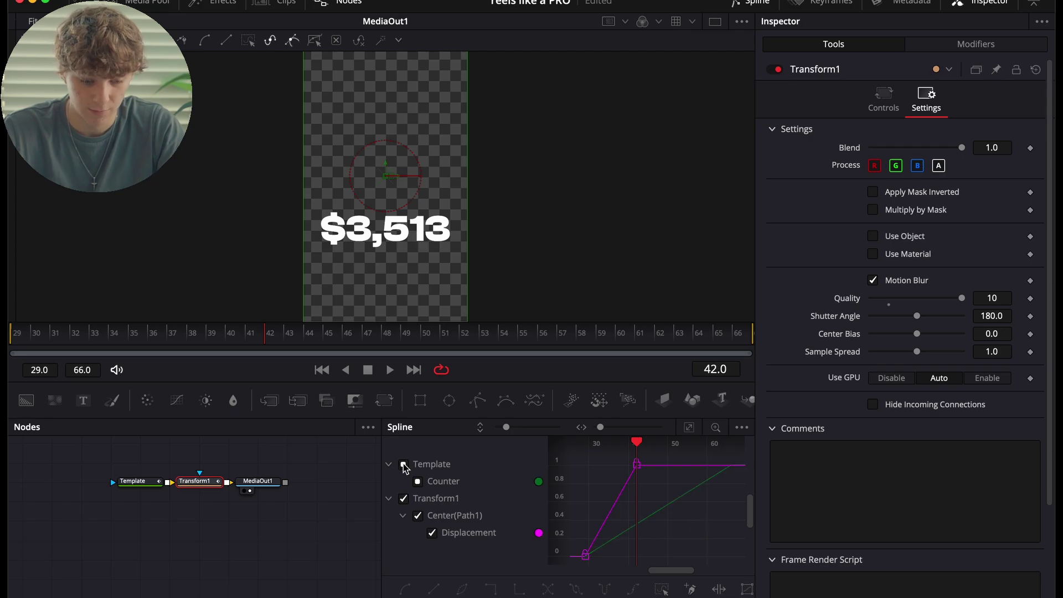
{"action": "left_click", "coordinate": [689, 427]}
{"action": "key", "text": "ctrl+a"}
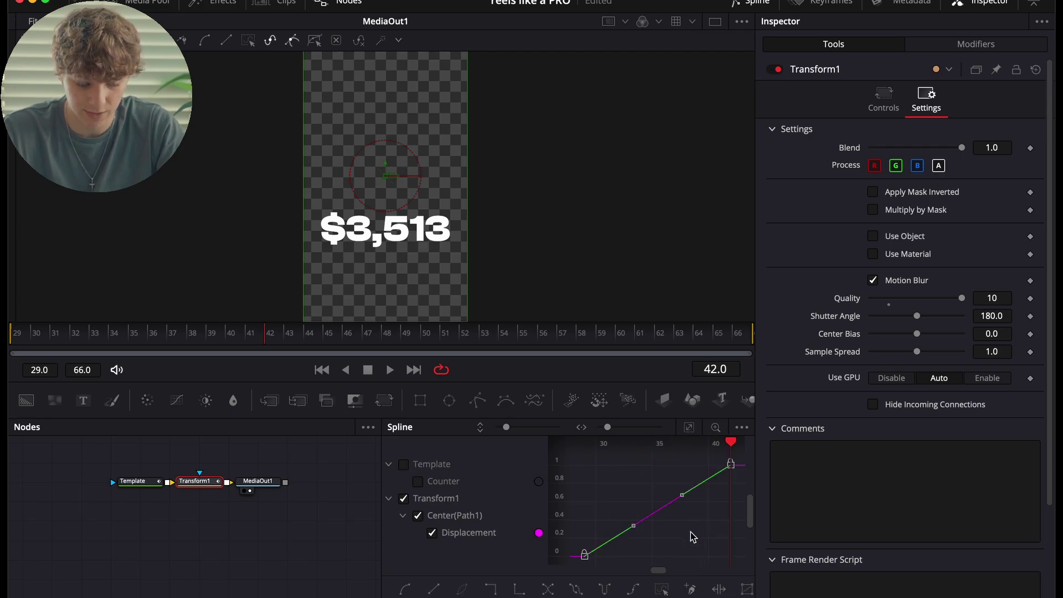
{"action": "right_click", "coordinate": [692, 536]}
{"action": "mouse_move", "coordinate": [737, 293]}
{"action": "left_click", "coordinate": [881, 335]}
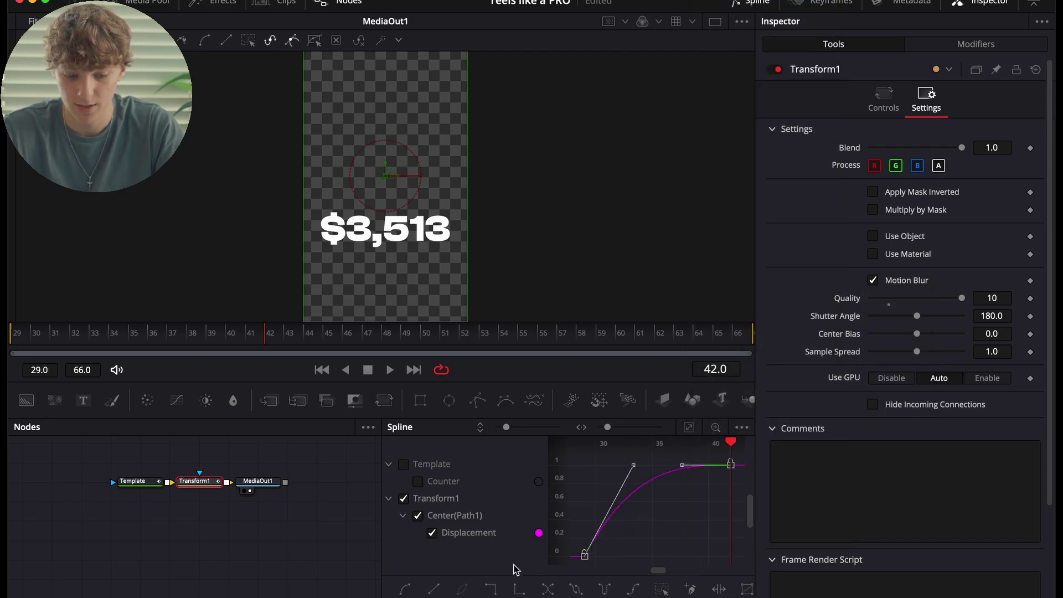
{"action": "key", "text": "shift+4"}
- Convert the V4 counter title into a compound clip, with the playhead at its start
{"action": "left_click", "coordinate": [702, 449]}
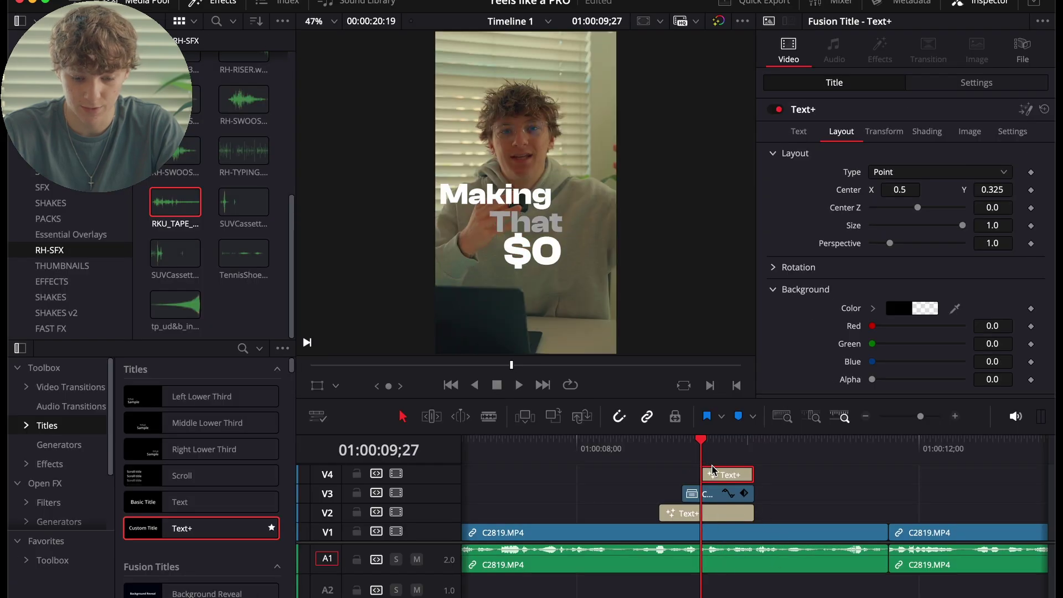
{"action": "right_click", "coordinate": [714, 473]}
{"action": "left_click", "coordinate": [748, 194]}
{"action": "left_click", "coordinate": [630, 346]}
- Keyframe the V4 compound clip's opacity from 38.17 at its start up to 100 a few frames further on
{"action": "left_click_drag", "start_coordinate": [921, 273], "coordinate": [904, 272]}
{"action": "left_click", "coordinate": [1016, 274]}
{"action": "key", "text": "Right"}
{"action": "key", "text": "Right"}
{"action": "key", "text": "Right"}
{"action": "key", "text": "Right"}
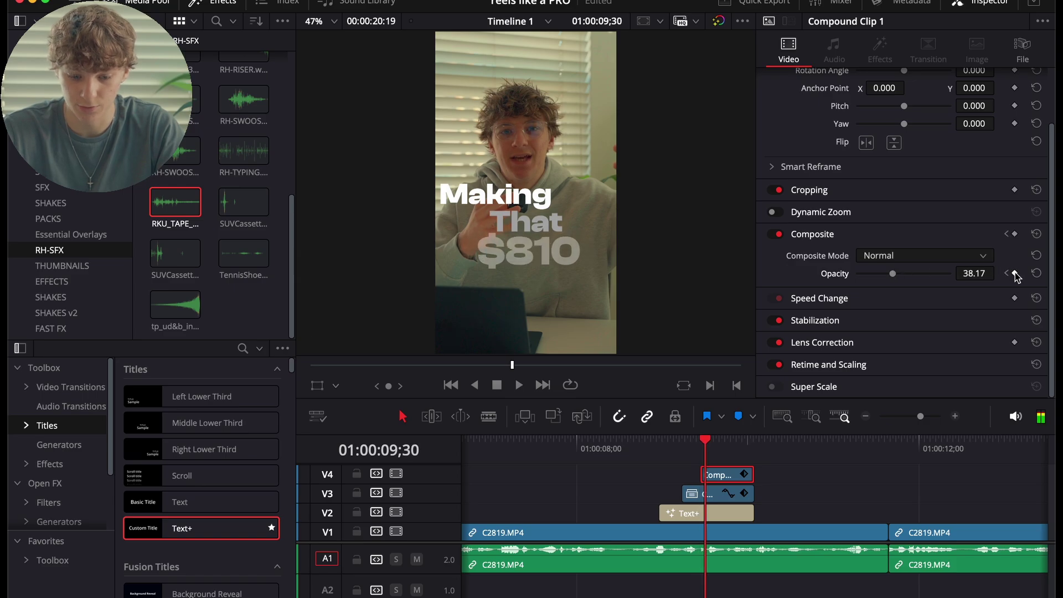
{"action": "left_click", "coordinate": [948, 273]}
- Play back the Making That title sequence from its start to check the counter's slide and fade
{"action": "left_click", "coordinate": [660, 443]}
{"action": "key", "text": "space"}
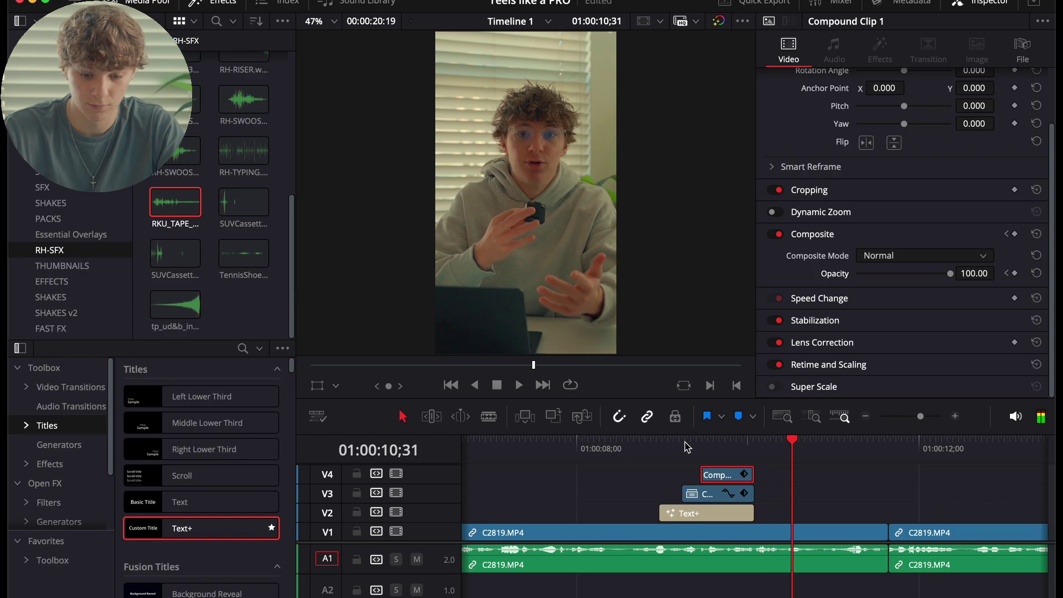
{"action": "left_click", "coordinate": [682, 443]}
{"action": "left_click", "coordinate": [659, 444]}
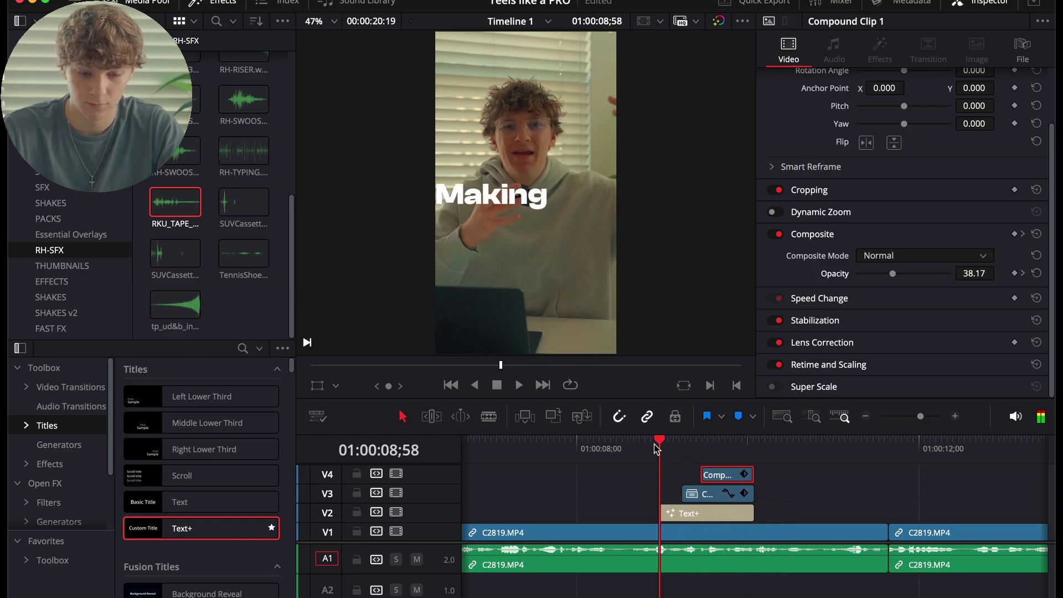
{"action": "key", "text": "space"}
- Create single-line subtitles from the timeline's audio, with a low maximum characters-per-line limit that gives captions of one or two words
{"action": "left_click", "coordinate": [864, 416]}
{"action": "left_click", "coordinate": [864, 416]}
{"action": "left_click", "coordinate": [864, 416]}
{"action": "left_click", "coordinate": [864, 416]}
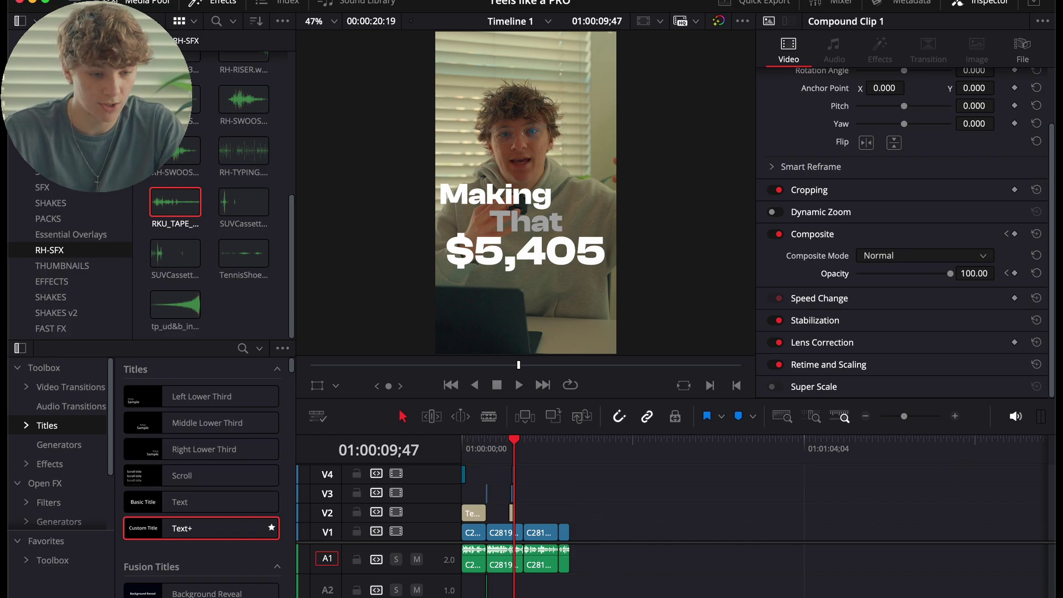
{"action": "left_click", "coordinate": [244, 0]}
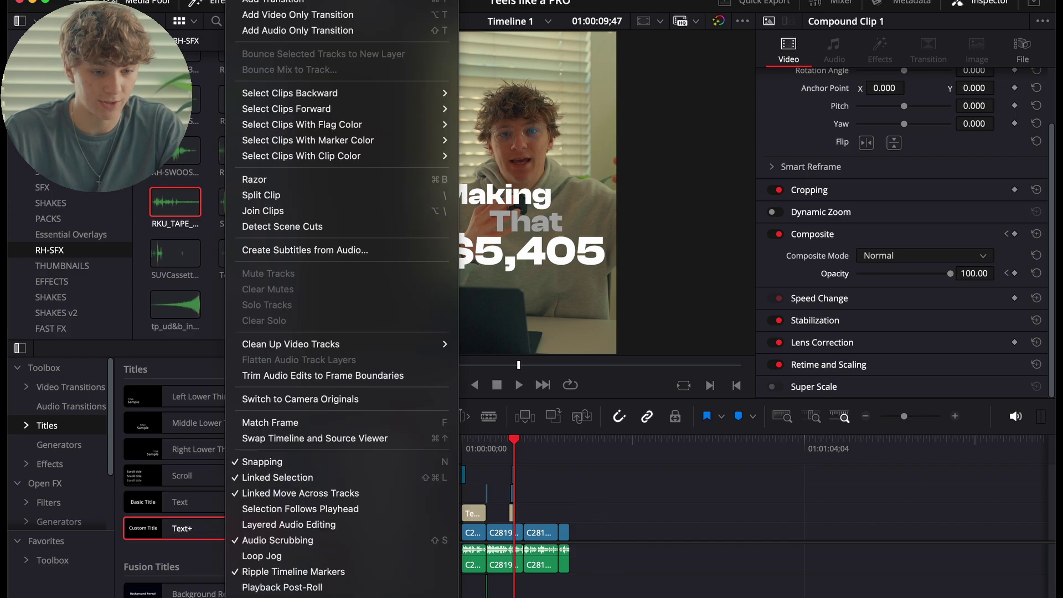
{"action": "left_click", "coordinate": [332, 245]}
{"action": "left_click", "coordinate": [514, 274]}
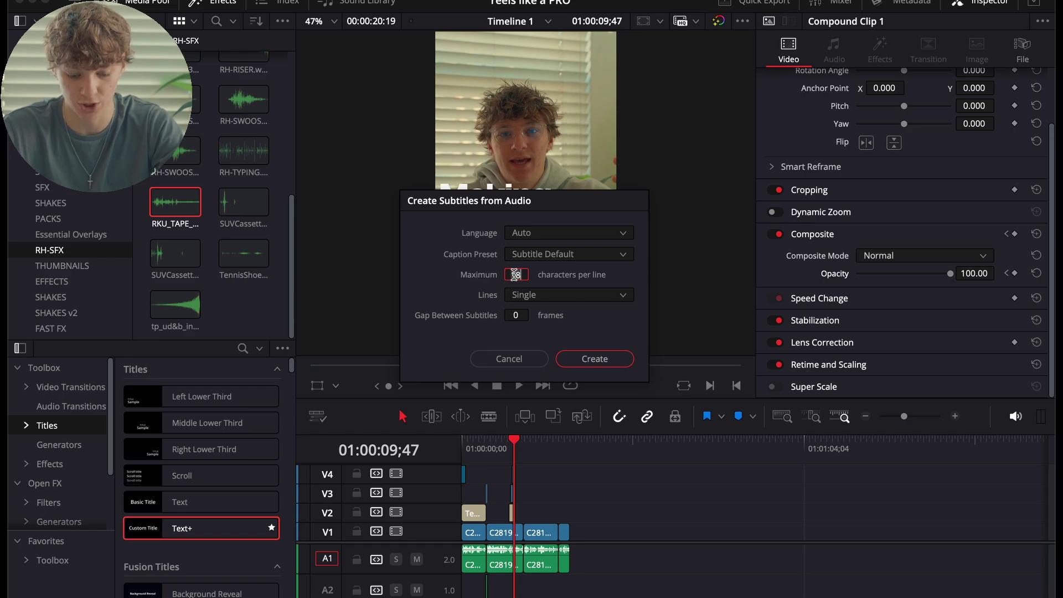
{"action": "key", "text": "Return"}
- Delete the subtitles overlapping the opening title and the "making", "that" and "10K as" subtitles over the counter titles
{"action": "left_click_drag", "start_coordinate": [522, 234], "coordinate": [710, 133]}
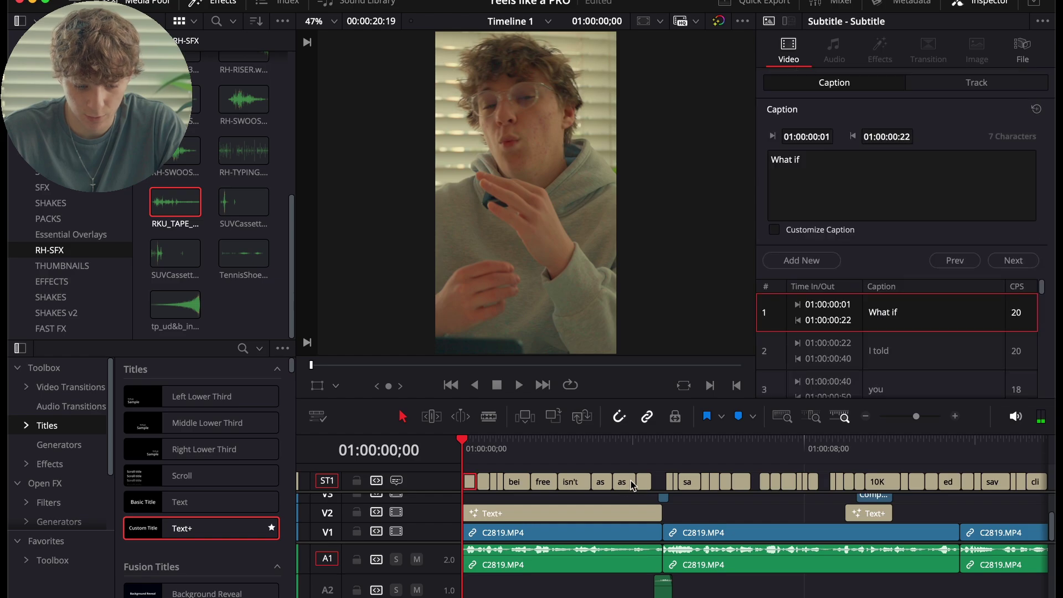
{"action": "left_click", "coordinate": [650, 453]}
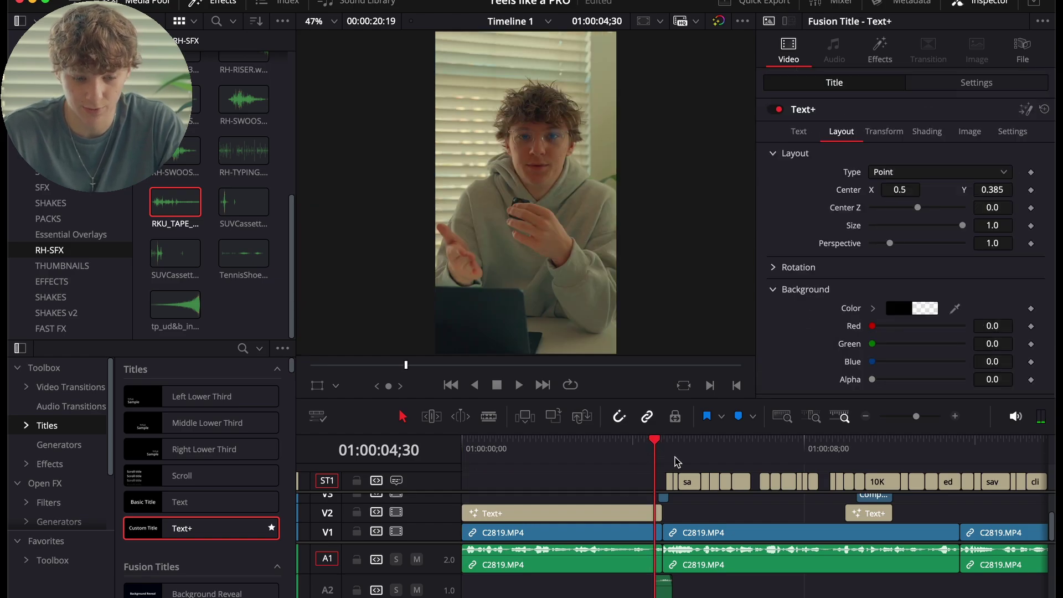
{"action": "key", "text": "space"}
{"action": "left_click_drag", "start_coordinate": [830, 456], "coordinate": [853, 488]}
{"action": "left_click", "coordinate": [846, 486]}
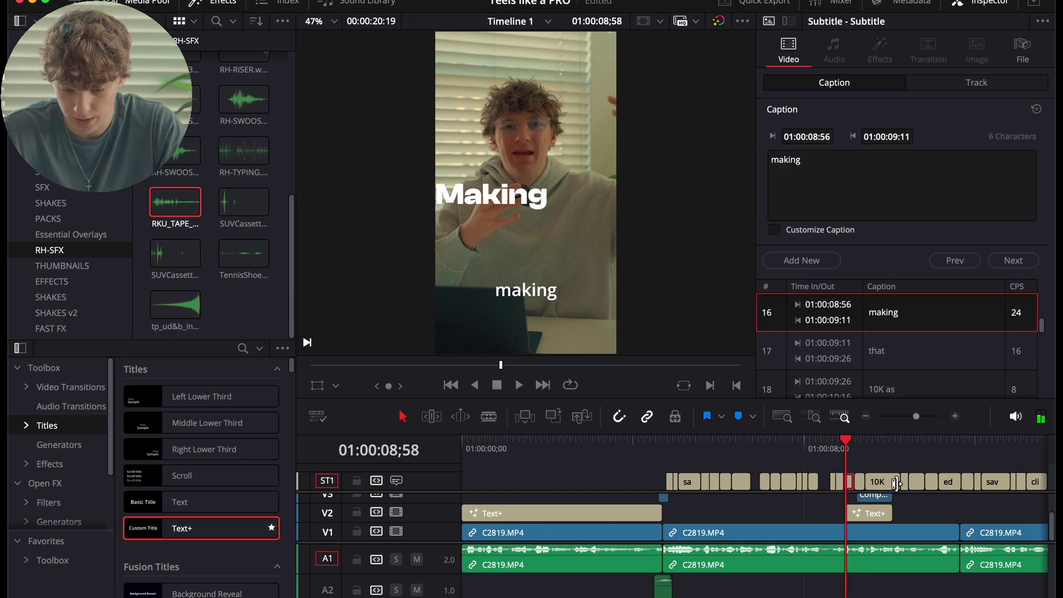
{"action": "key", "text": "Delete"}
- Change the subtitle "a" following the counter titles to "As a" and play it back
{"action": "left_click", "coordinate": [891, 457]}
{"action": "left_click_drag", "start_coordinate": [891, 452], "coordinate": [894, 453]}
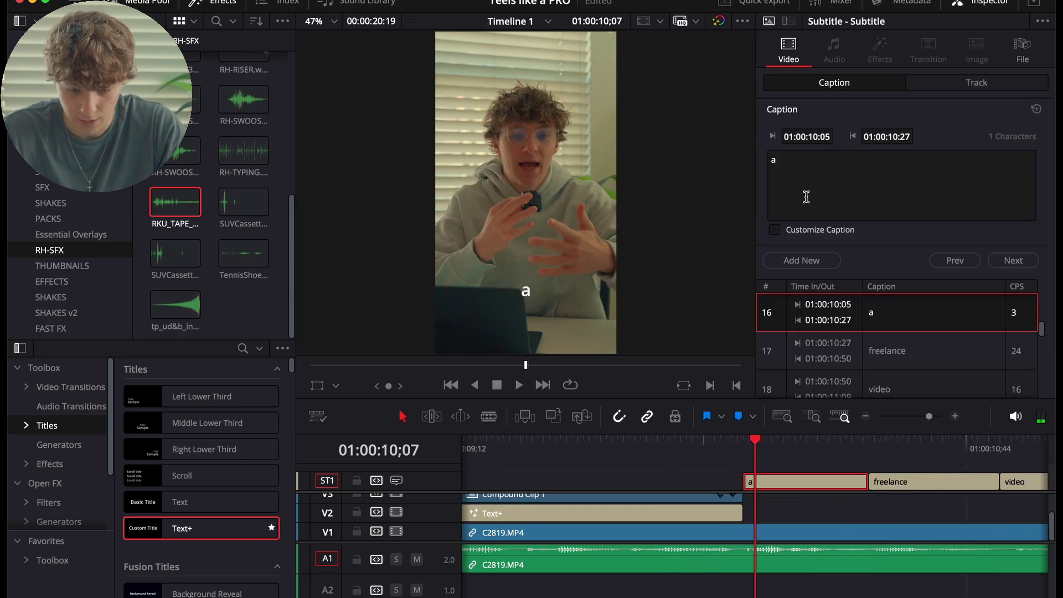
{"action": "left_click_drag", "start_coordinate": [793, 166], "coordinate": [724, 165]}
{"action": "type", "text": "As a"}
{"action": "left_click", "coordinate": [726, 456]}
{"action": "key", "text": "space"}
- Review the whole timeline and play it from the beginning to check the titles and subtitles
{"action": "left_click", "coordinate": [865, 417]}
{"action": "left_click", "coordinate": [865, 417]}
{"action": "left_click", "coordinate": [864, 416]}
{"action": "left_click", "coordinate": [864, 417]}
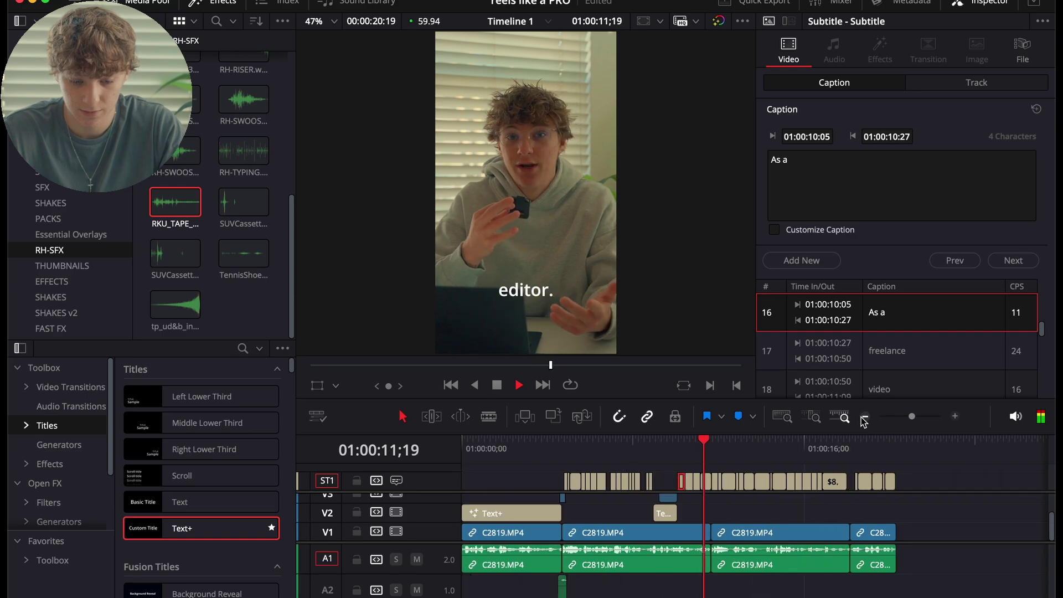
{"action": "left_click", "coordinate": [864, 417]}
{"action": "left_click", "coordinate": [663, 509]}
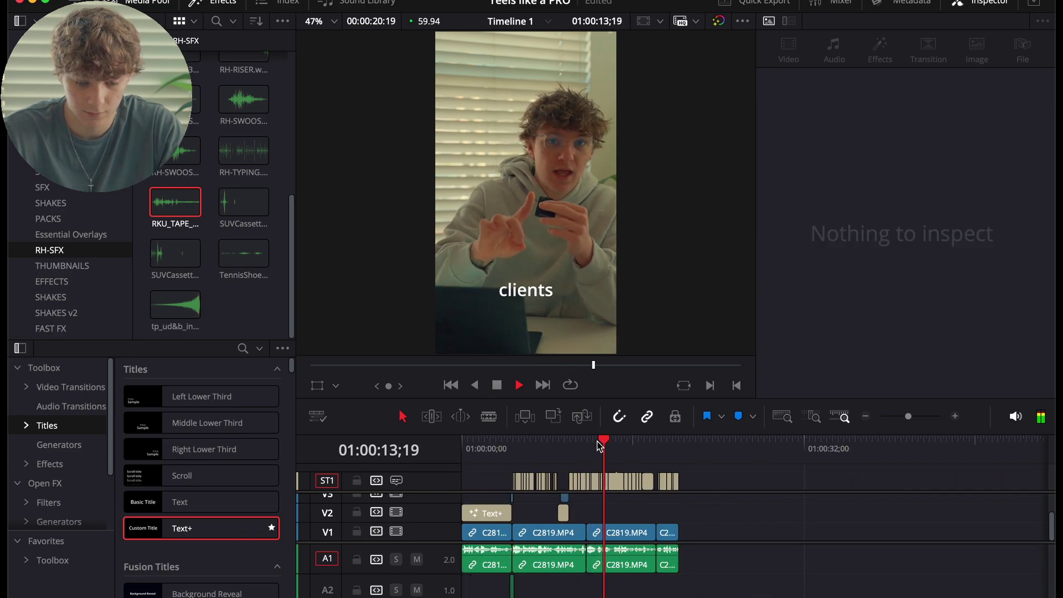
{"action": "left_click_drag", "start_coordinate": [602, 443], "coordinate": [381, 449]}
{"action": "key", "text": "space"}
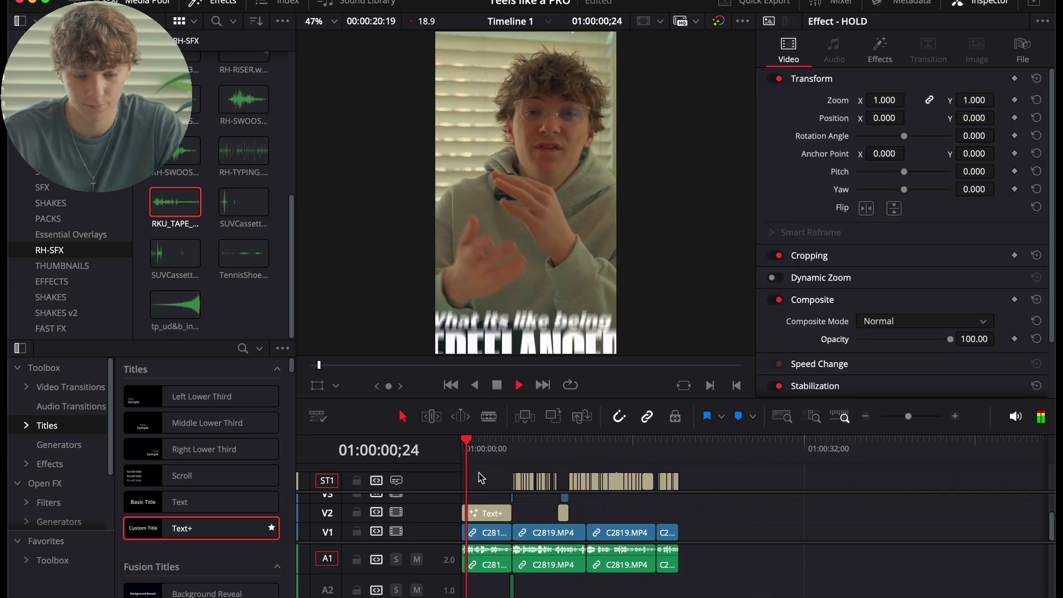
{"action": "key", "text": "space"}
{"action": "left_click", "coordinate": [956, 417]}
{"action": "key", "text": "space"}
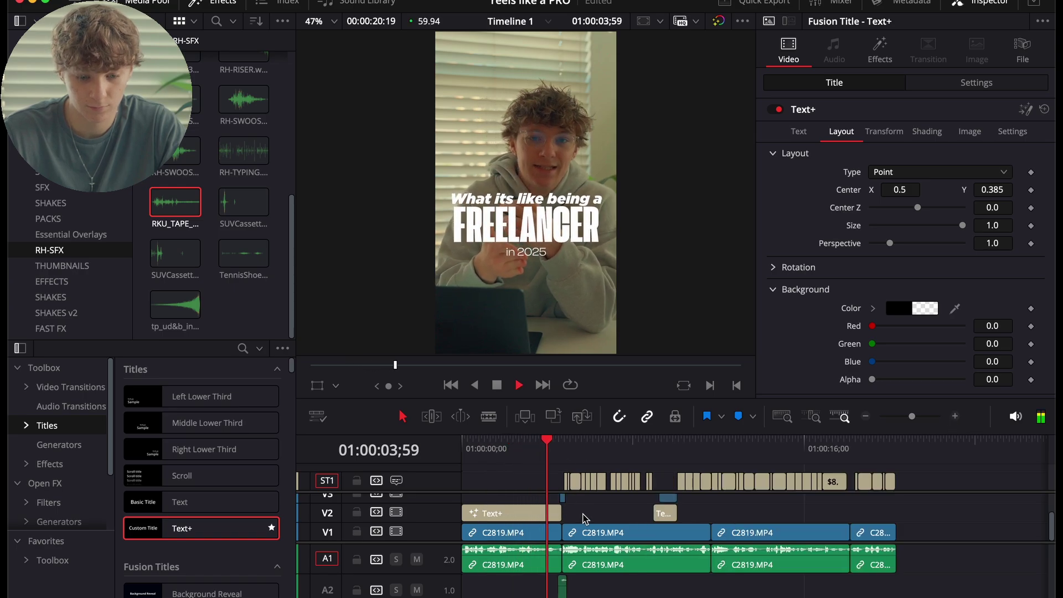
{"action": "key", "text": "space"}
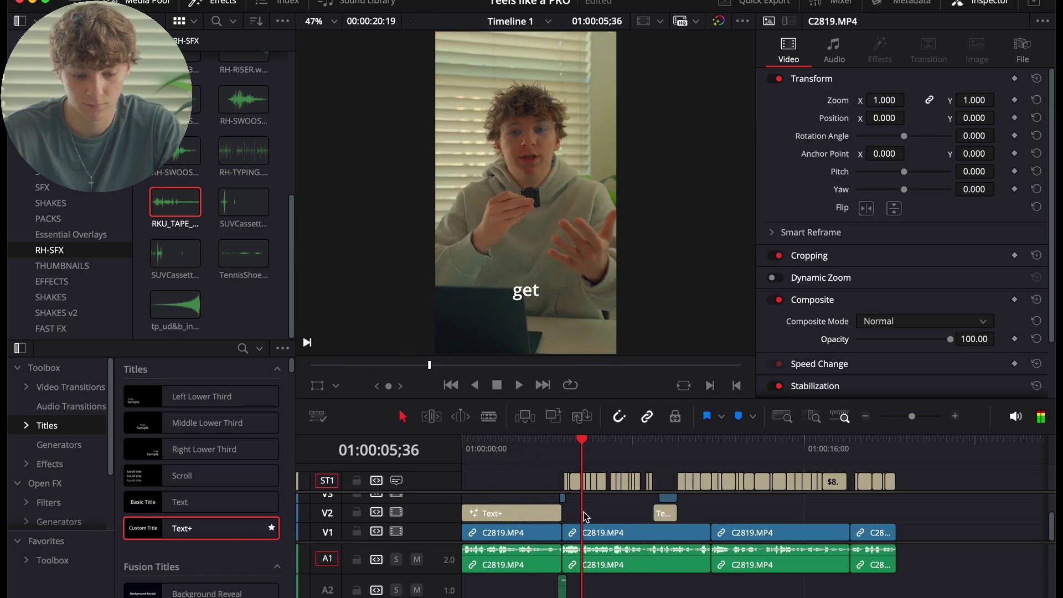
- Open the Snap Captions bin in the media pool and launch the Snap Captions script
{"action": "left_click", "coordinate": [56, 140]}
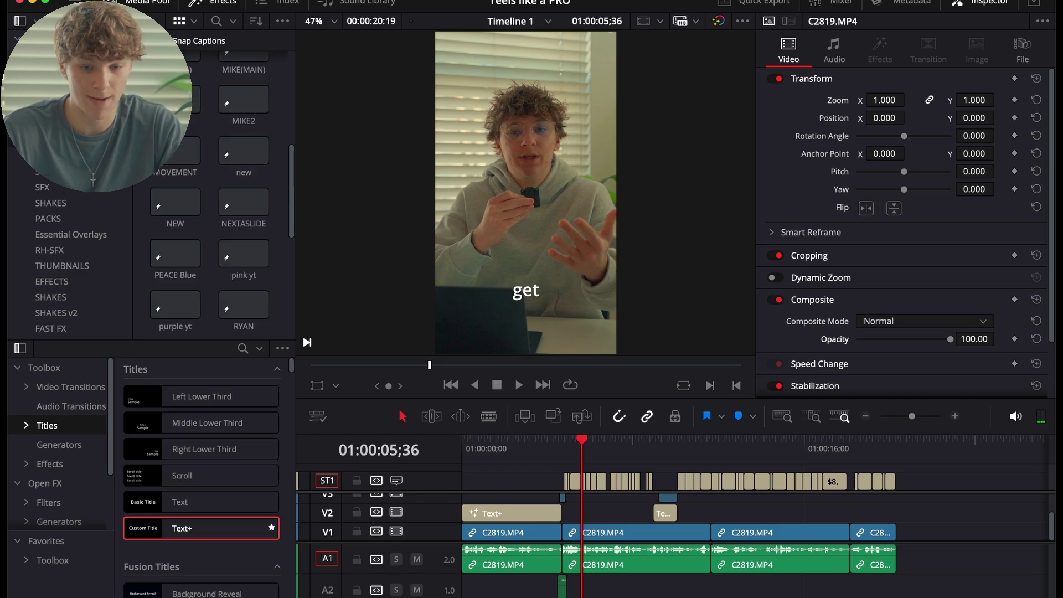
{"action": "left_click", "coordinate": [764, 1]}
{"action": "mouse_move", "coordinate": [784, 446]}
{"action": "mouse_move", "coordinate": [914, 445]}
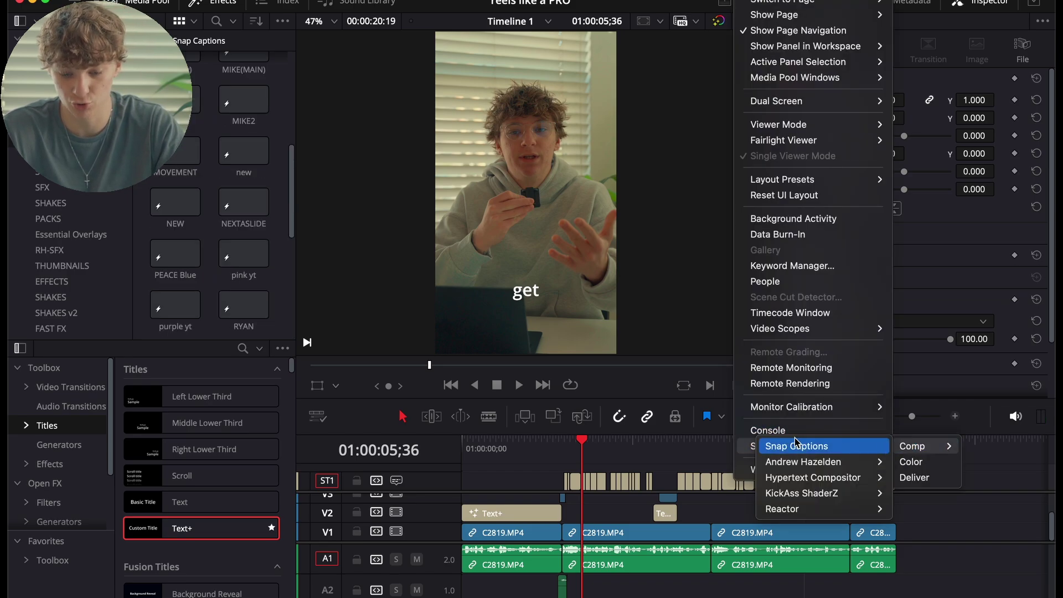
{"action": "left_click", "coordinate": [414, 294]}
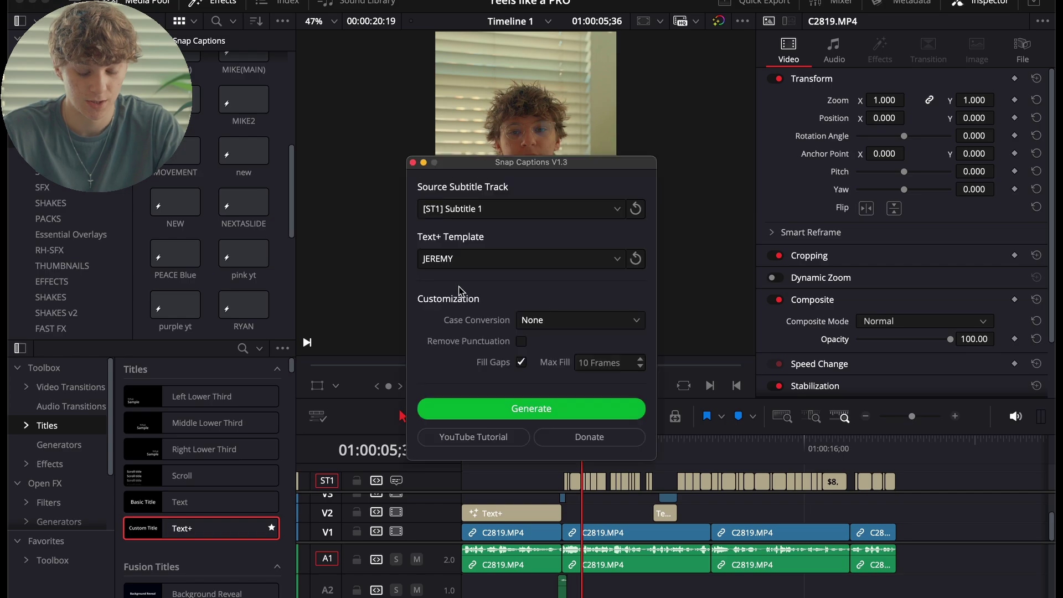
- Generate captions from Subtitle 1 using the SIMPLE YT template with case conversion To Lowercase, and preview them
{"action": "left_click", "coordinate": [448, 267]}
{"action": "scroll", "coordinate": [459, 381], "scroll_direction": "down", "scroll_amount": 5}
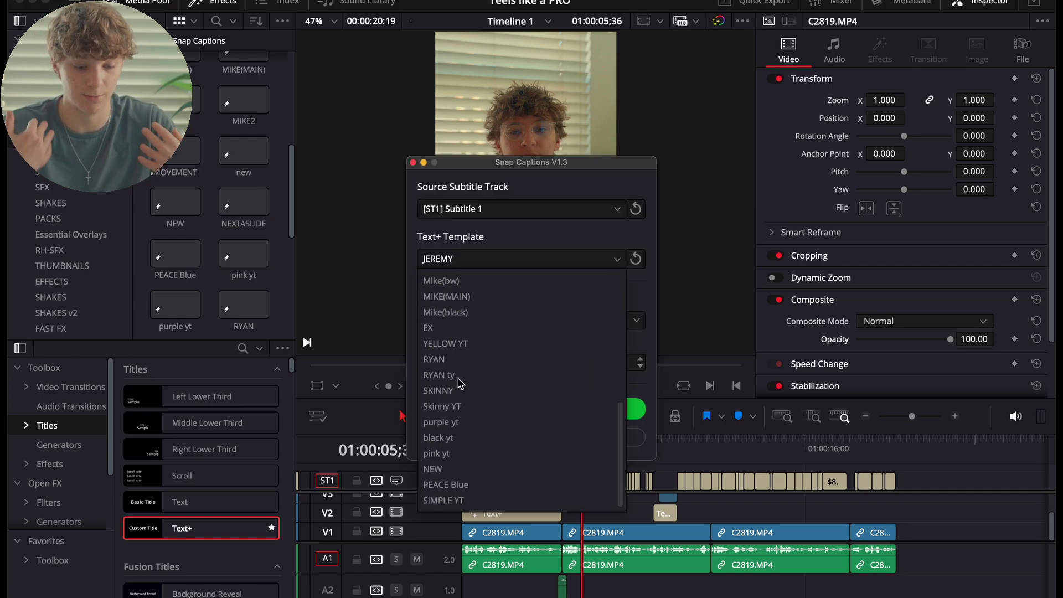
{"action": "left_click", "coordinate": [458, 500]}
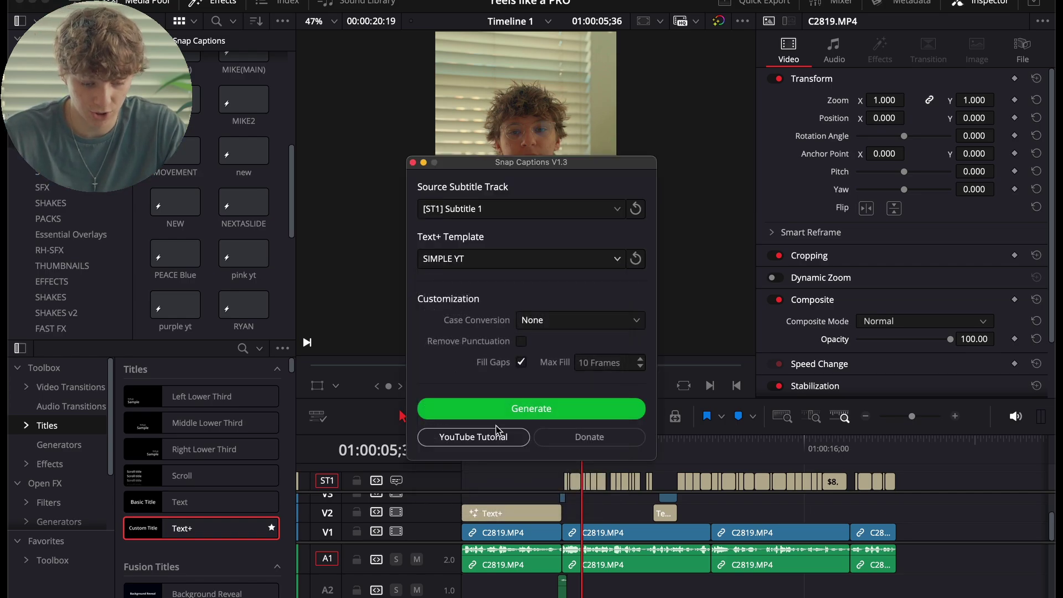
{"action": "left_click", "coordinate": [531, 320]}
{"action": "left_click", "coordinate": [532, 357]}
{"action": "left_click_drag", "start_coordinate": [562, 166], "coordinate": [915, 39]}
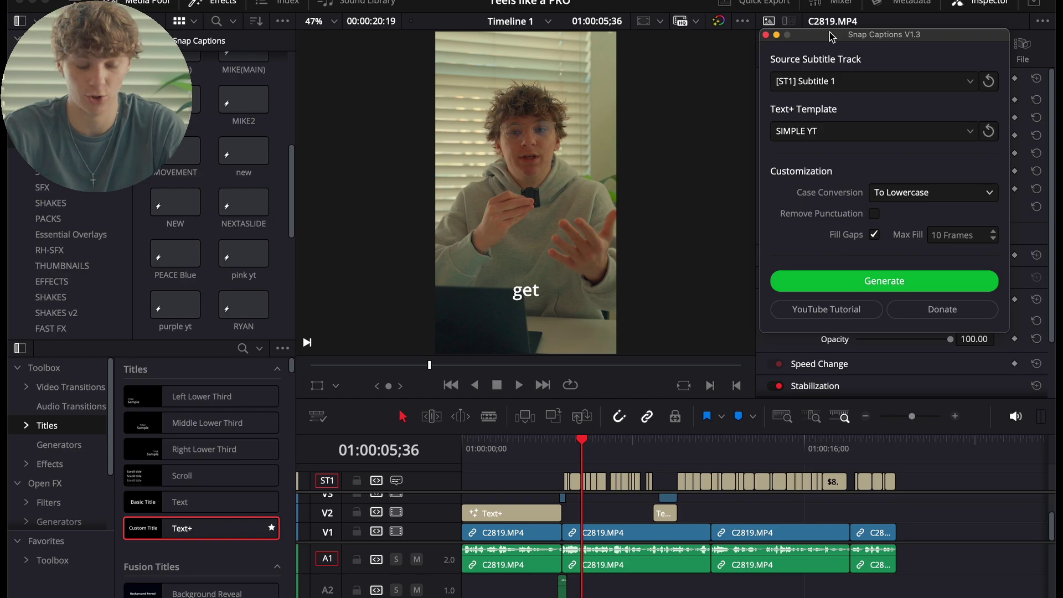
{"action": "left_click", "coordinate": [876, 277]}
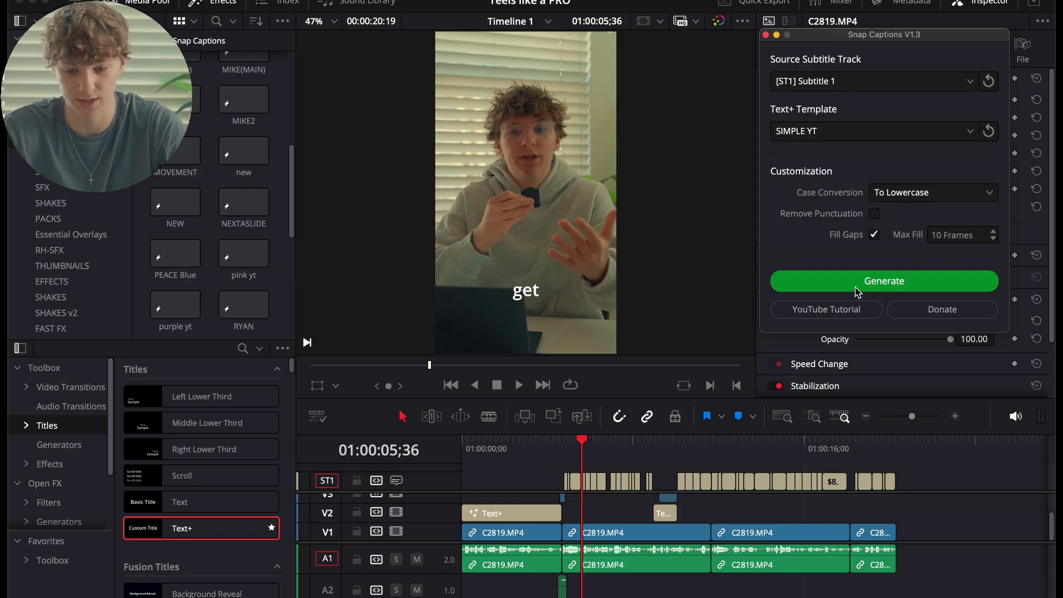
{"action": "left_click", "coordinate": [563, 446]}
{"action": "key", "text": "space"}
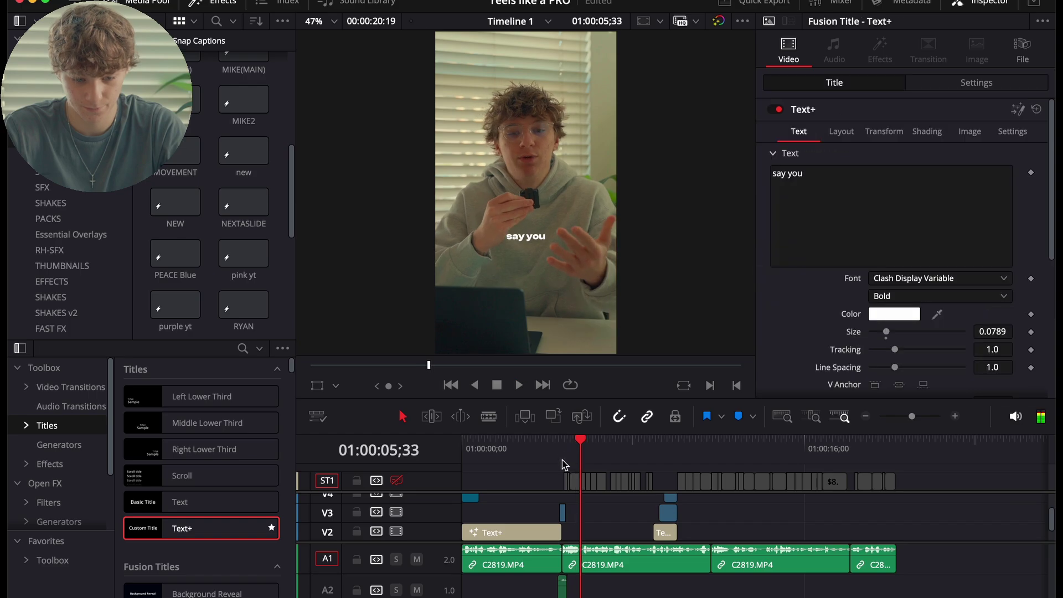
- Combine all the generated Text+ captions on the new top track into one compound clip
{"action": "scroll", "coordinate": [588, 510], "scroll_direction": "up", "scroll_amount": 2}
{"action": "left_click_drag", "start_coordinate": [903, 505], "coordinate": [568, 507]}
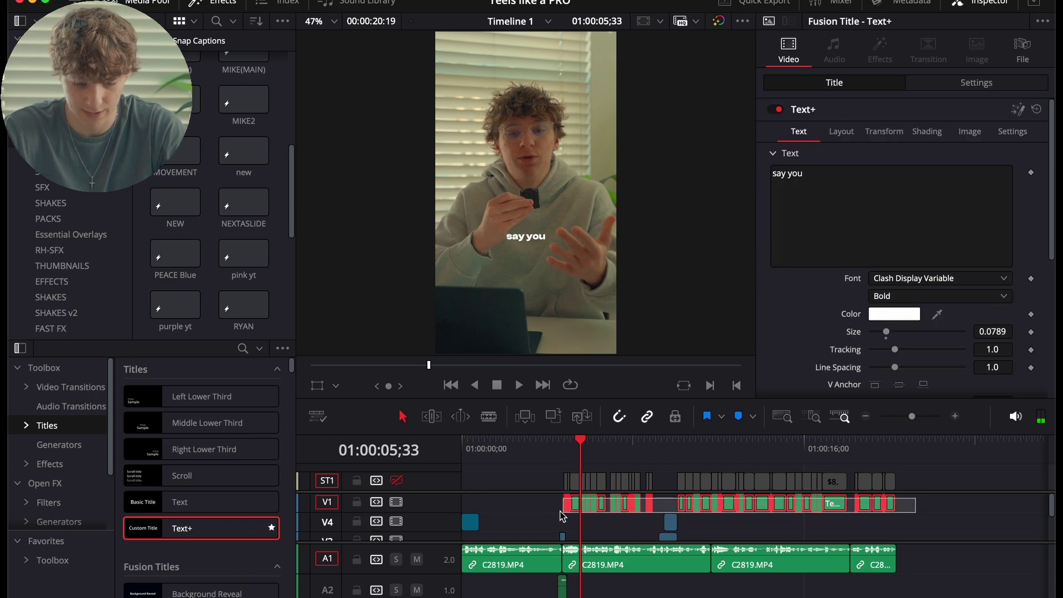
{"action": "right_click", "coordinate": [588, 506]}
{"action": "left_click", "coordinate": [637, 223]}
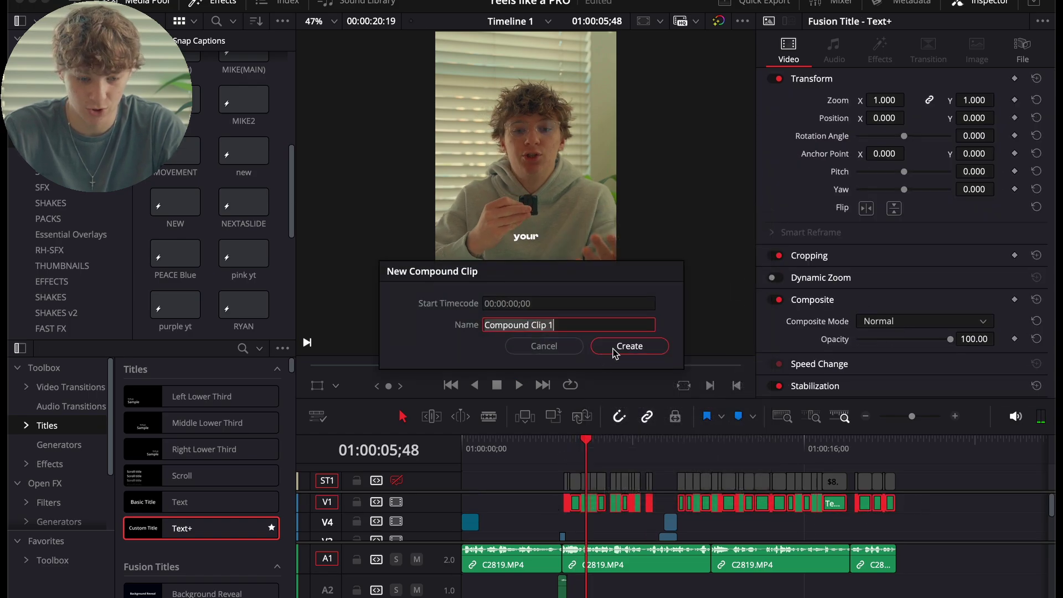
{"action": "left_click", "coordinate": [626, 347]}
- Set the captions compound clip's zoom to 1.660 and its Position Y to 153, and play back the result
{"action": "left_click_drag", "start_coordinate": [885, 100], "coordinate": [887, 100]}
{"action": "left_click_drag", "start_coordinate": [973, 112], "coordinate": [969, 123]}
{"action": "key", "text": "space"}
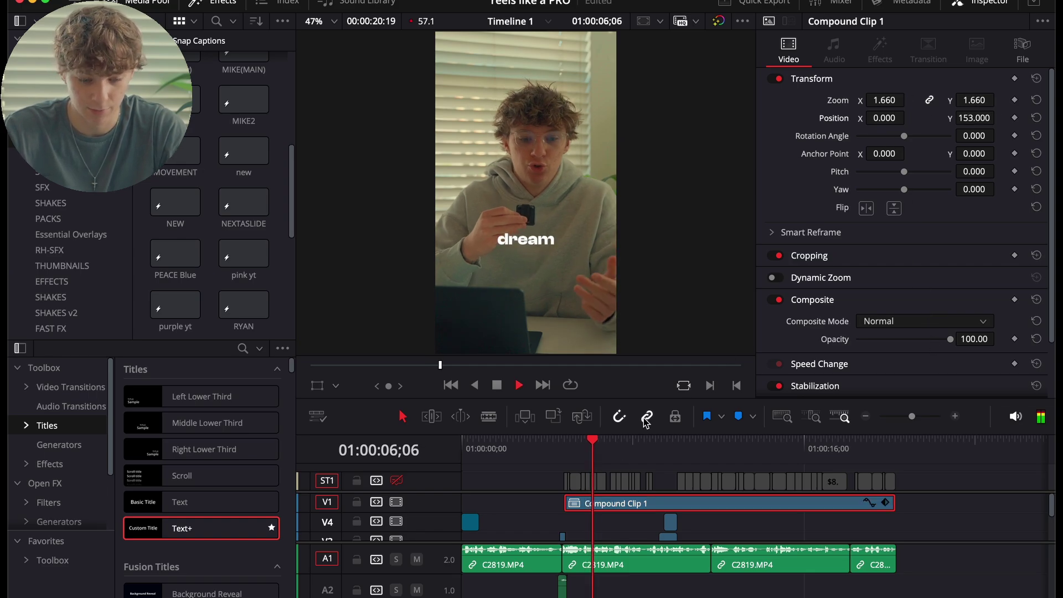
{"action": "left_click", "coordinate": [592, 528]}
{"action": "scroll", "coordinate": [592, 528], "scroll_direction": "down", "scroll_amount": 3}
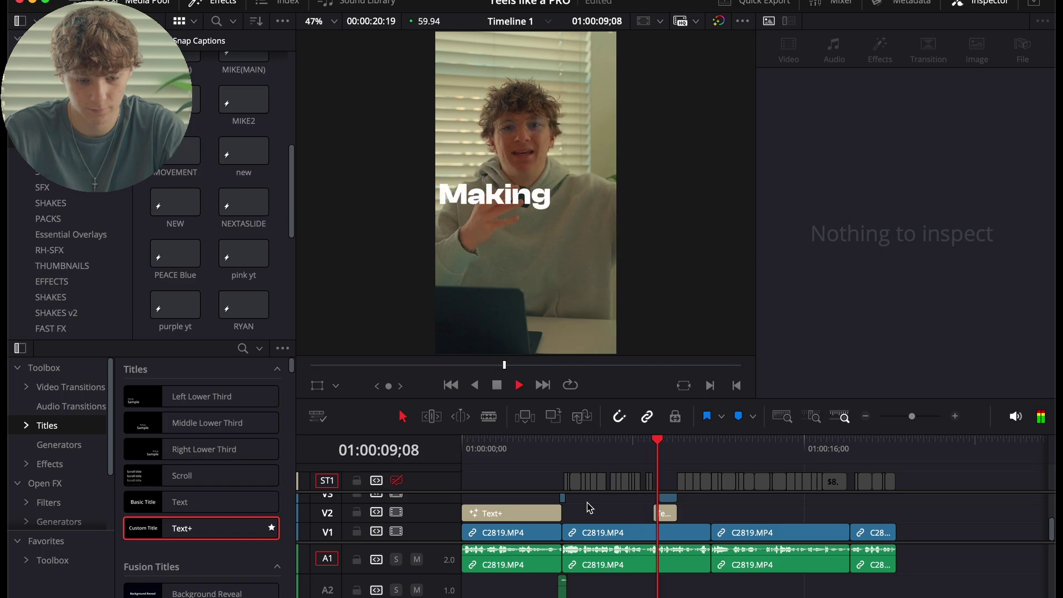
{"action": "key", "text": "space"}
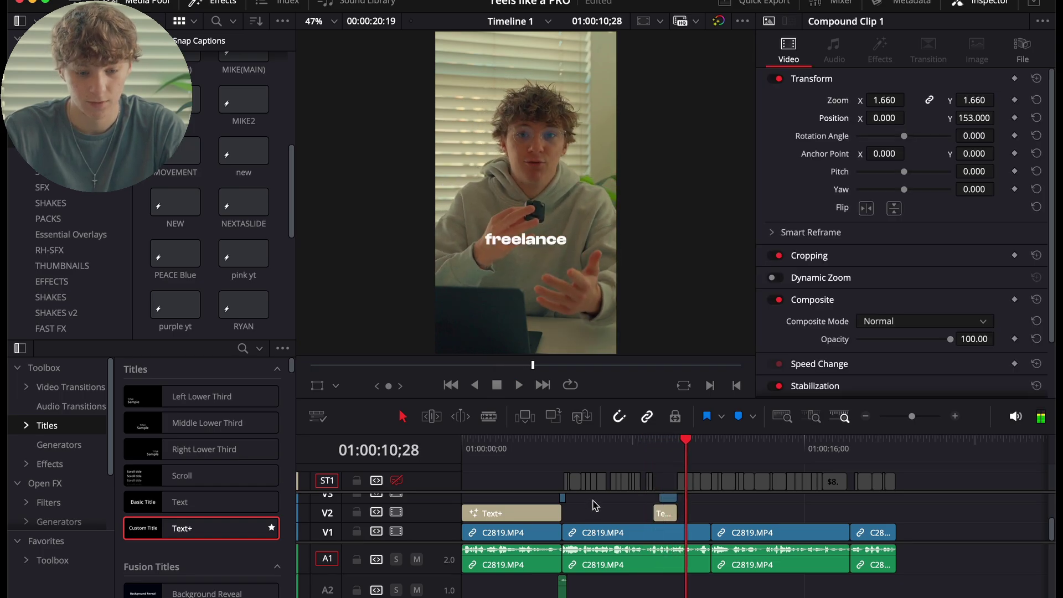